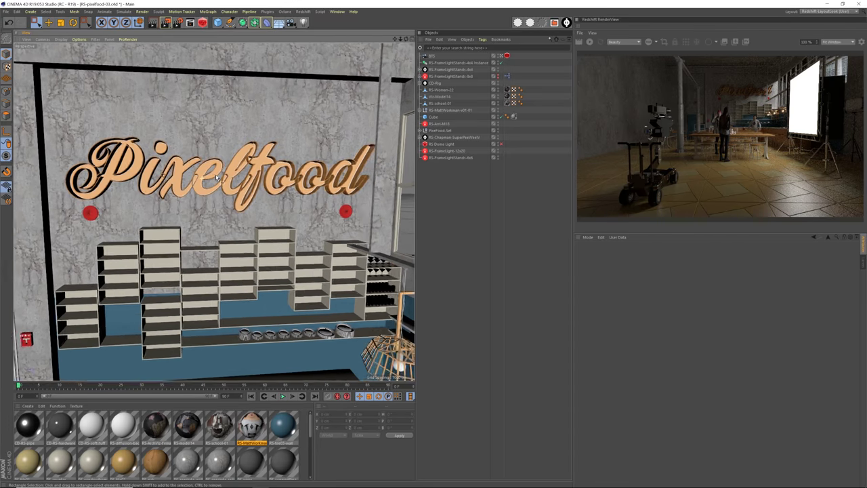
Switch to the web browser and look over the Pixel Lab page for the free C4D restaurant interior model
{"action": "scroll", "coordinate": [207, 180], "scroll_direction": "down", "scroll_amount": 1}
{"action": "key", "text": "alt+Tab"}
{"action": "key", "text": "alt+Tab"}
{"action": "key", "text": "alt+Tab"}
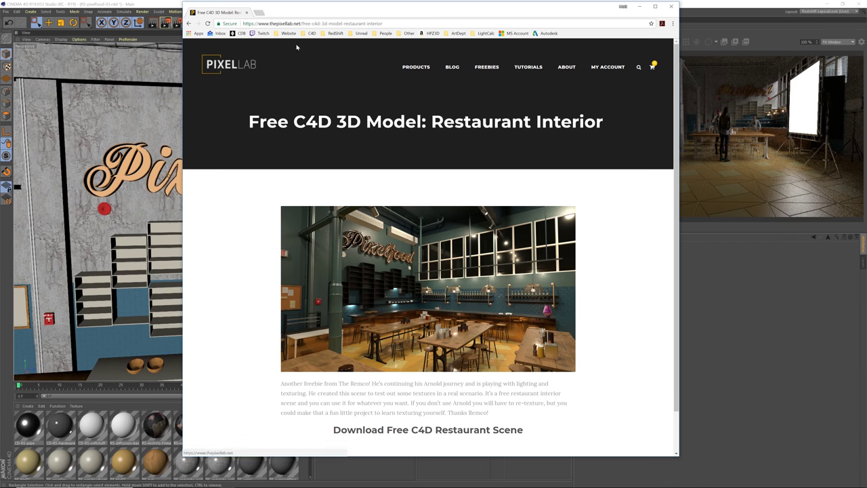
{"action": "scroll", "coordinate": [416, 239], "scroll_direction": "down", "scroll_amount": 1}
{"action": "scroll", "coordinate": [416, 238], "scroll_direction": "up", "scroll_amount": 1}
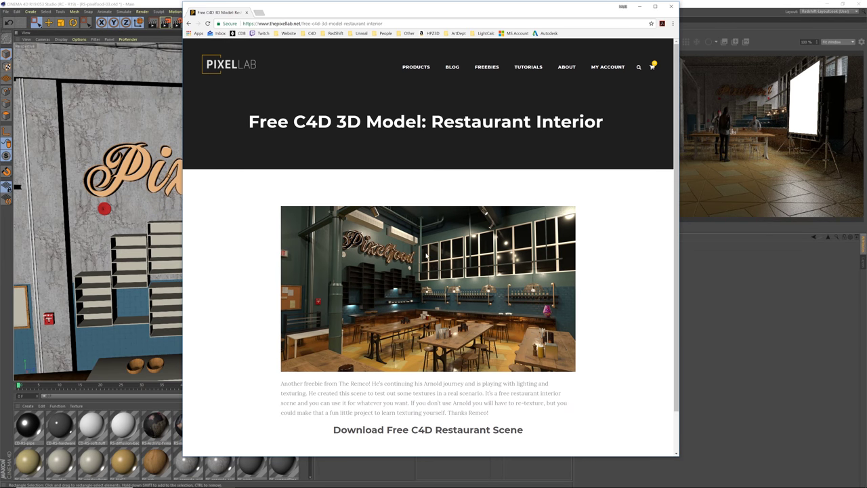
{"action": "scroll", "coordinate": [416, 238], "scroll_direction": "down", "scroll_amount": 1}
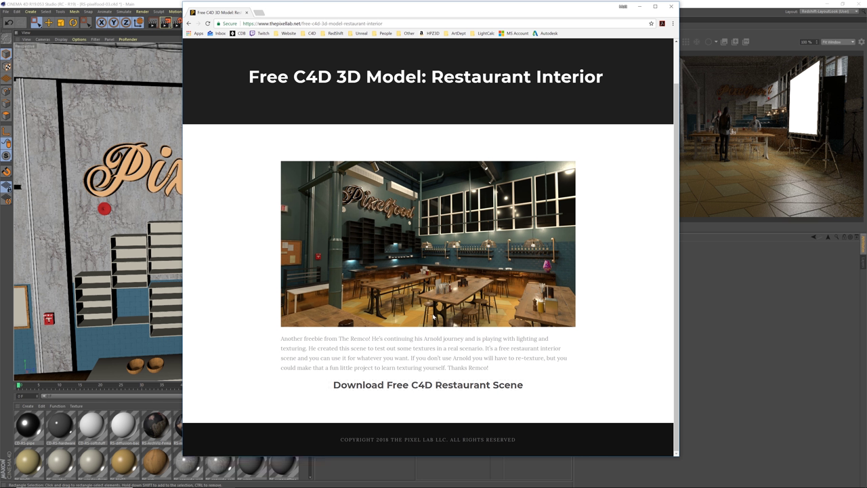
{"action": "scroll", "coordinate": [433, 269], "scroll_direction": "up", "scroll_amount": 2}
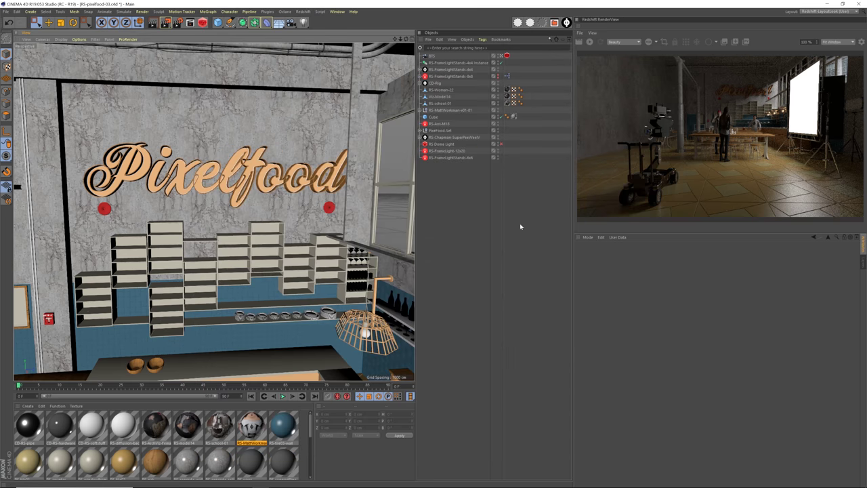
Return to Cinema 4D and examine the restaurant set from the Pixelfood sign back to the tables, figures and diffusion frame
{"action": "scroll", "coordinate": [268, 224], "scroll_direction": "down", "scroll_amount": 3}
{"action": "middle_click_drag", "start_coordinate": [268, 223], "coordinate": [260, 191], "text": "alt"}
{"action": "scroll", "coordinate": [260, 191], "scroll_direction": "down", "scroll_amount": 4}
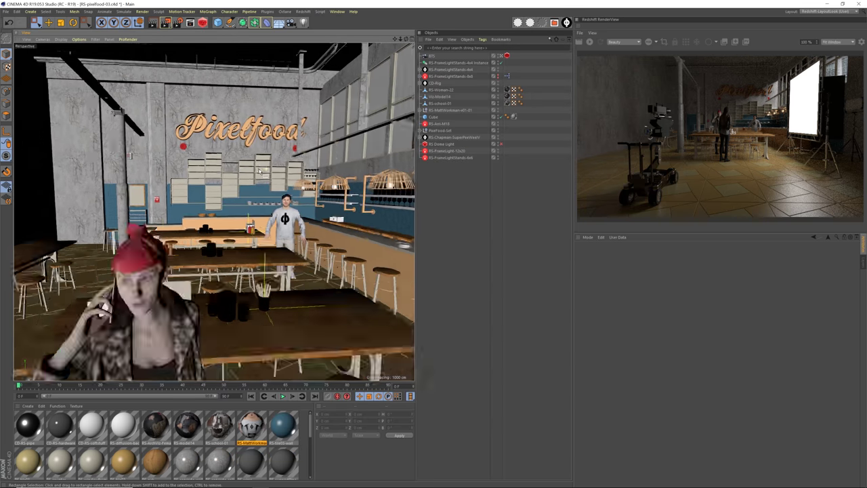
{"action": "middle_click_drag", "start_coordinate": [304, 224], "coordinate": [278, 202], "text": "alt"}
{"action": "scroll", "coordinate": [288, 215], "scroll_direction": "down", "scroll_amount": 4}
{"action": "scroll", "coordinate": [288, 216], "scroll_direction": "up", "scroll_amount": 3}
{"action": "left_click_drag", "start_coordinate": [289, 221], "coordinate": [232, 208], "text": "alt"}
{"action": "middle_click_drag", "start_coordinate": [231, 208], "coordinate": [240, 205], "text": "alt"}
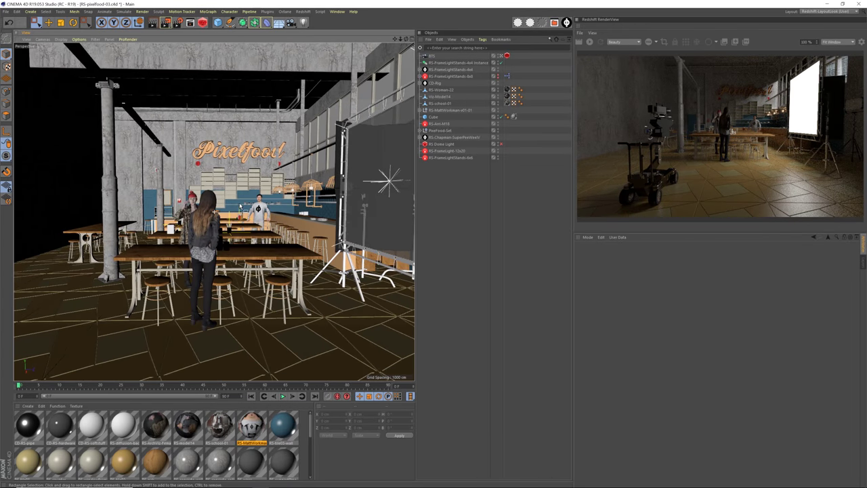
{"action": "scroll", "coordinate": [240, 206], "scroll_direction": "up", "scroll_amount": 3}
{"action": "left_click_drag", "start_coordinate": [242, 207], "coordinate": [227, 197], "text": "alt"}
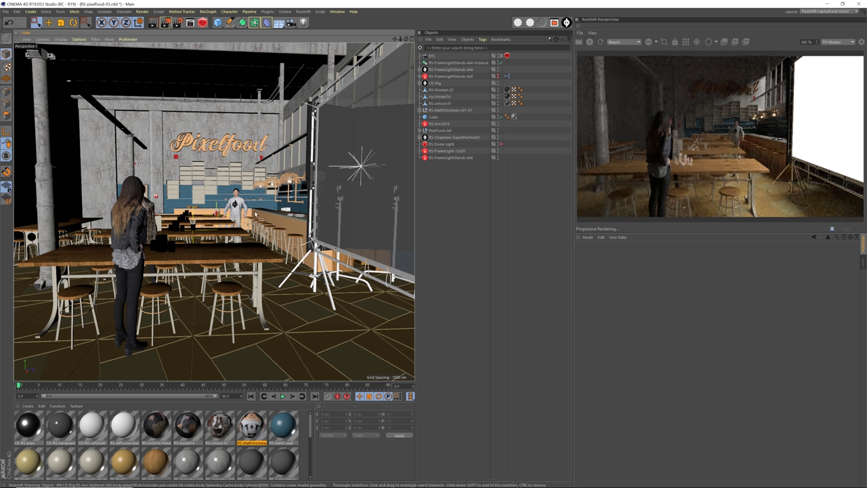
{"action": "middle_click_drag", "start_coordinate": [243, 207], "coordinate": [265, 209], "text": "alt"}
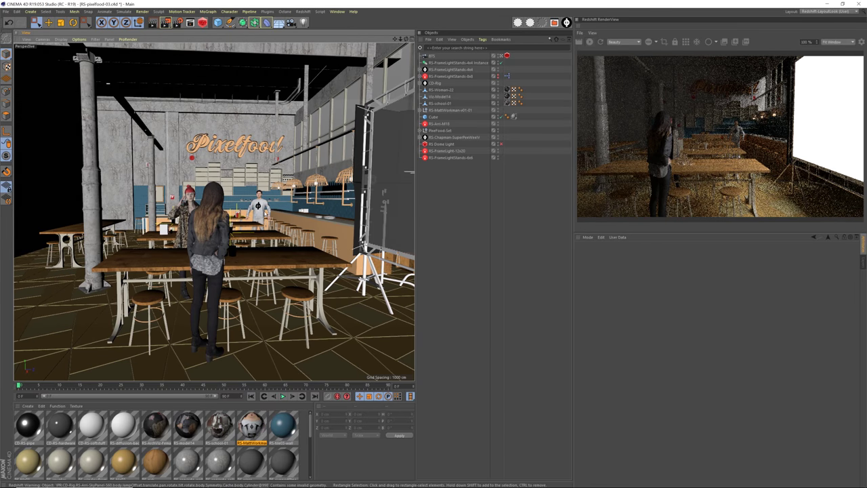
{"action": "left_click_drag", "start_coordinate": [266, 214], "coordinate": [263, 196], "text": "alt"}
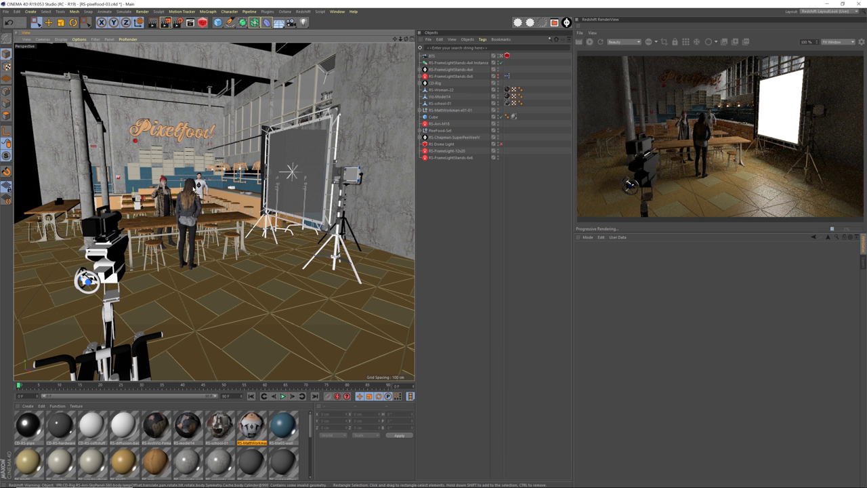
Examine the human figures in the restaurant up close, from the man in the sweatshirt to the two women at the tables
{"action": "scroll", "coordinate": [206, 181], "scroll_direction": "up", "scroll_amount": 15}
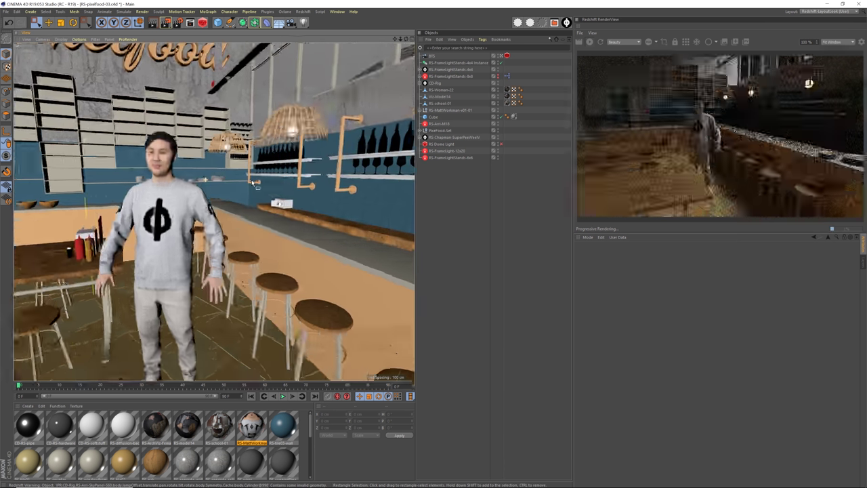
{"action": "middle_click_drag", "start_coordinate": [190, 195], "coordinate": [247, 196], "text": "alt"}
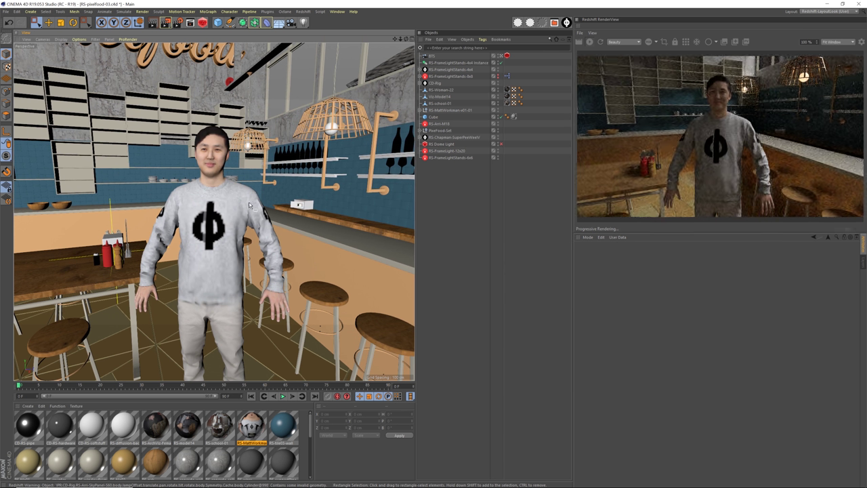
{"action": "right_click_drag", "start_coordinate": [238, 203], "coordinate": [179, 224], "text": "alt"}
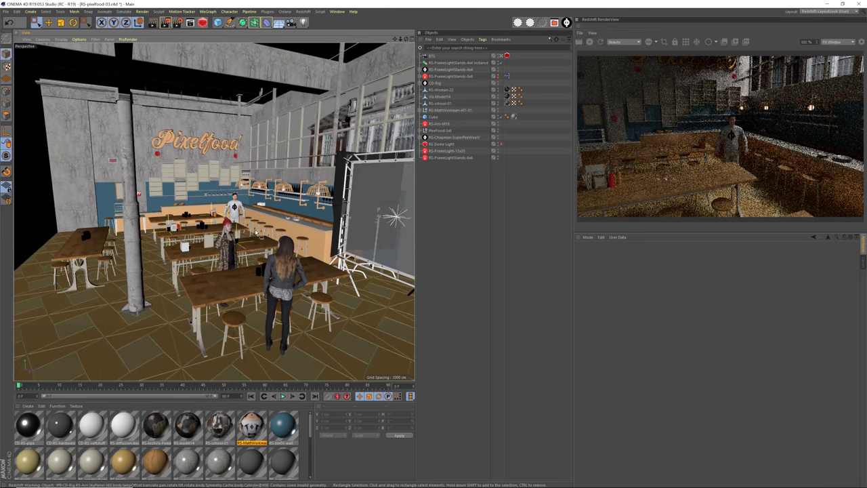
{"action": "middle_click_drag", "start_coordinate": [255, 231], "coordinate": [209, 229], "text": "alt"}
{"action": "left_click_drag", "start_coordinate": [224, 224], "coordinate": [230, 226], "text": "alt"}
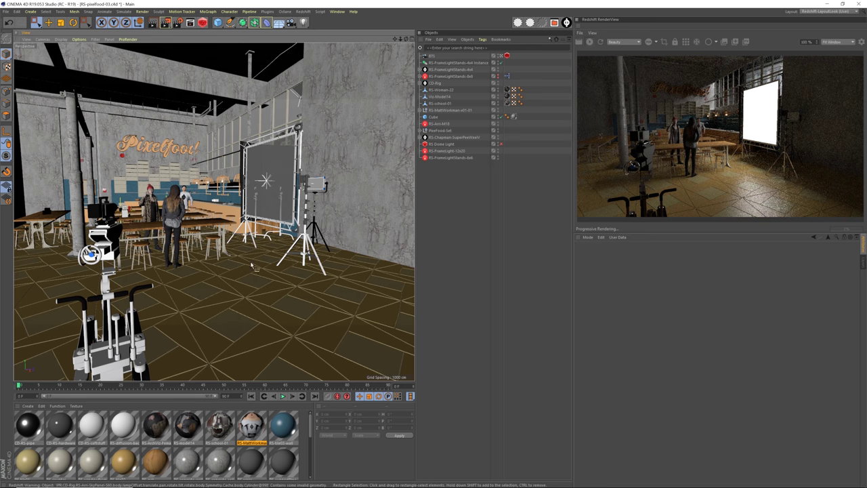
{"action": "scroll", "coordinate": [174, 212], "scroll_direction": "up", "scroll_amount": 1}
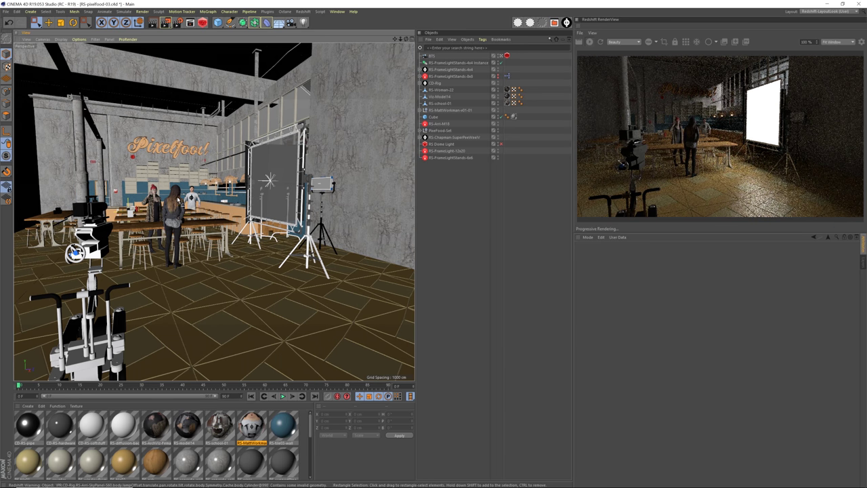
{"action": "right_click_drag", "start_coordinate": [176, 197], "coordinate": [220, 204], "text": "alt"}
{"action": "scroll", "coordinate": [219, 203], "scroll_direction": "up", "scroll_amount": 4}
{"action": "scroll", "coordinate": [186, 207], "scroll_direction": "up", "scroll_amount": 1}
{"action": "middle_click_drag", "start_coordinate": [185, 207], "coordinate": [241, 205], "text": "alt"}
{"action": "scroll", "coordinate": [241, 205], "scroll_direction": "up", "scroll_amount": 1}
{"action": "left_click_drag", "start_coordinate": [241, 205], "coordinate": [253, 203], "text": "alt"}
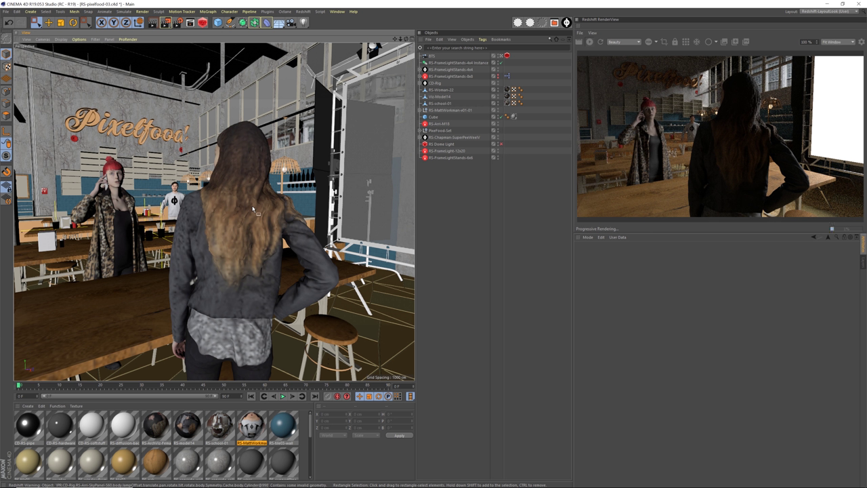
Examine the large diffusion frame and the light fixture rigged outside the windows
{"action": "left_click_drag", "start_coordinate": [282, 194], "coordinate": [258, 202], "text": "alt"}
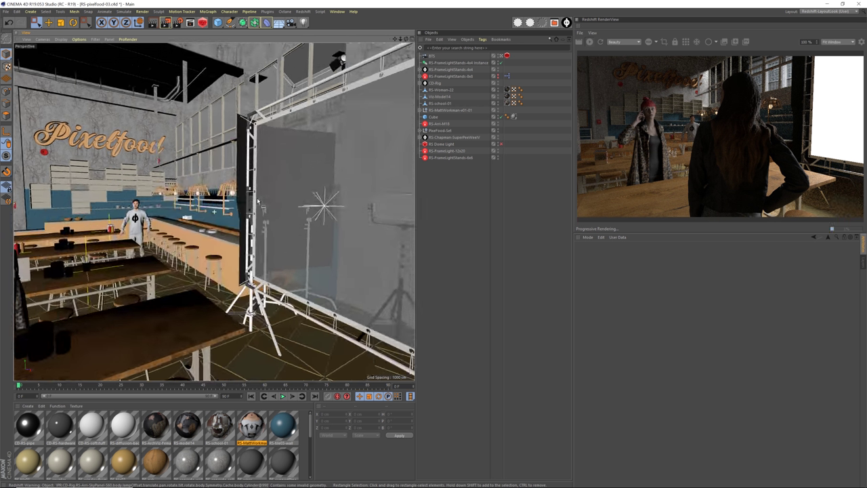
{"action": "right_click_drag", "start_coordinate": [258, 202], "coordinate": [233, 209], "text": "alt"}
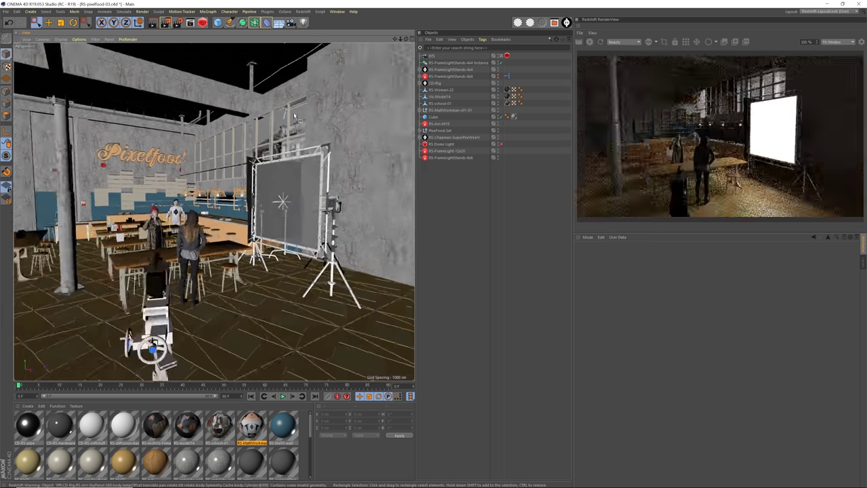
{"action": "left_click_drag", "start_coordinate": [235, 210], "coordinate": [275, 201], "text": "alt"}
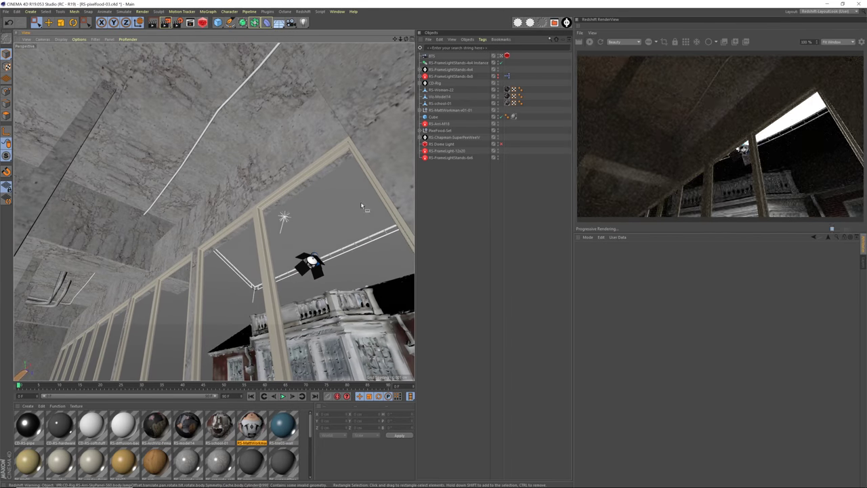
{"action": "left_click_drag", "start_coordinate": [238, 174], "coordinate": [227, 223], "text": "alt"}
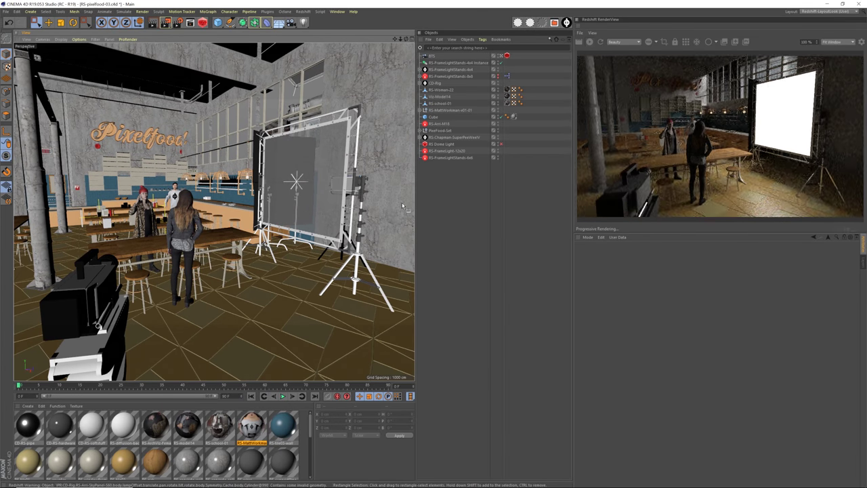
Switch off the area light of the large diffusion frame and check the render of the red-haired woman without it
{"action": "left_click", "coordinate": [329, 173]}
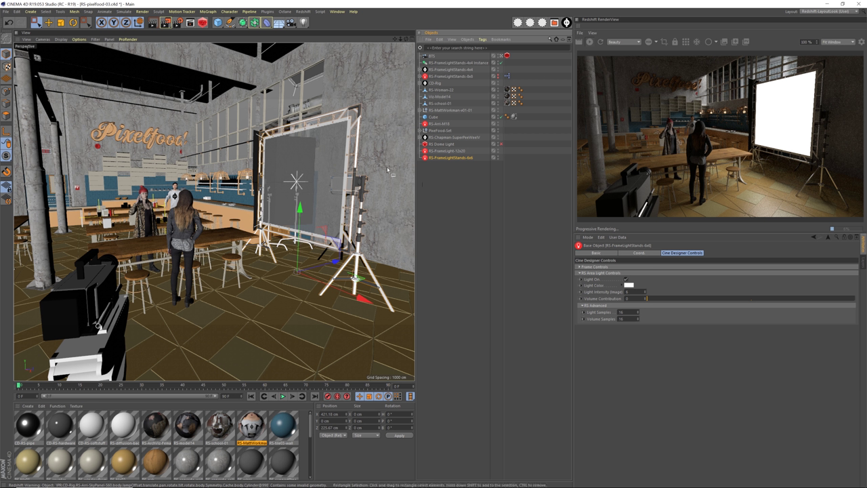
{"action": "left_click", "coordinate": [627, 279]}
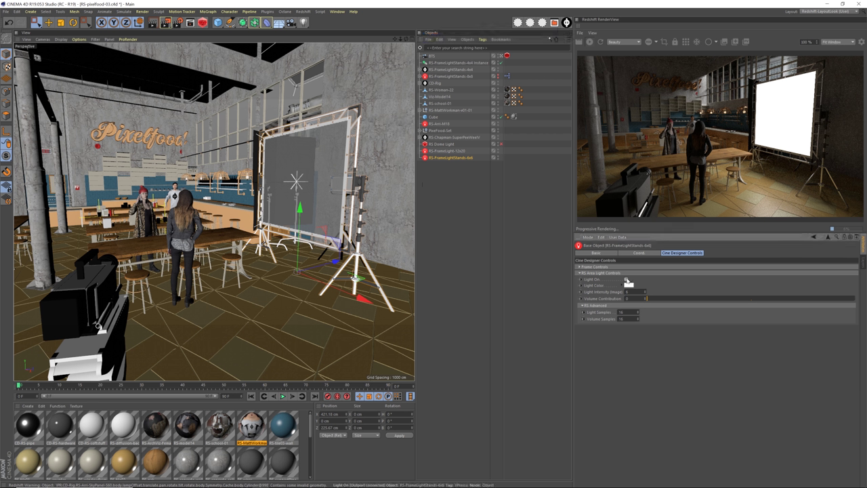
{"action": "left_click", "coordinate": [626, 280]}
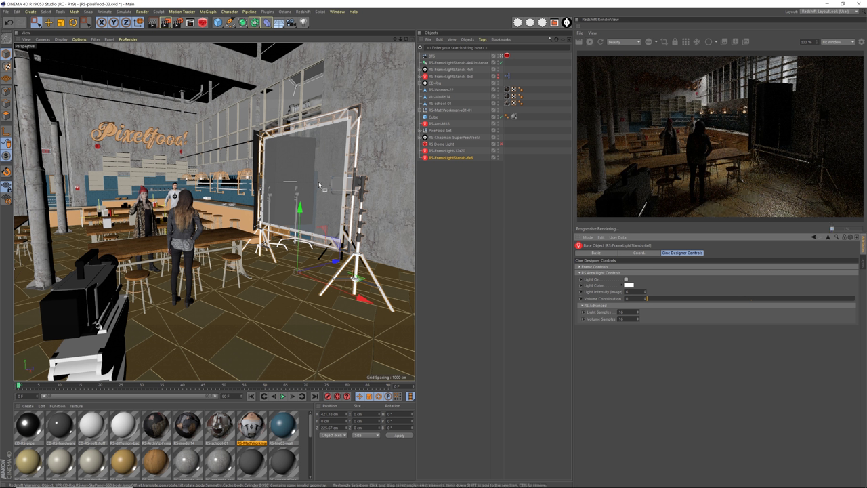
{"action": "mouse_move", "coordinate": [319, 185]}
{"action": "left_mouse_down", "text": "alt"}
{"action": "mouse_move", "coordinate": [278, 188]}
{"action": "mouse_move", "coordinate": [331, 184]}
{"action": "left_mouse_up", "text": "alt"}
{"action": "right_click_drag", "start_coordinate": [141, 210], "coordinate": [210, 209], "text": "alt"}
{"action": "middle_click_drag", "start_coordinate": [155, 164], "coordinate": [152, 203], "text": "alt"}
{"action": "left_click_drag", "start_coordinate": [150, 203], "coordinate": [153, 195], "text": "alt"}
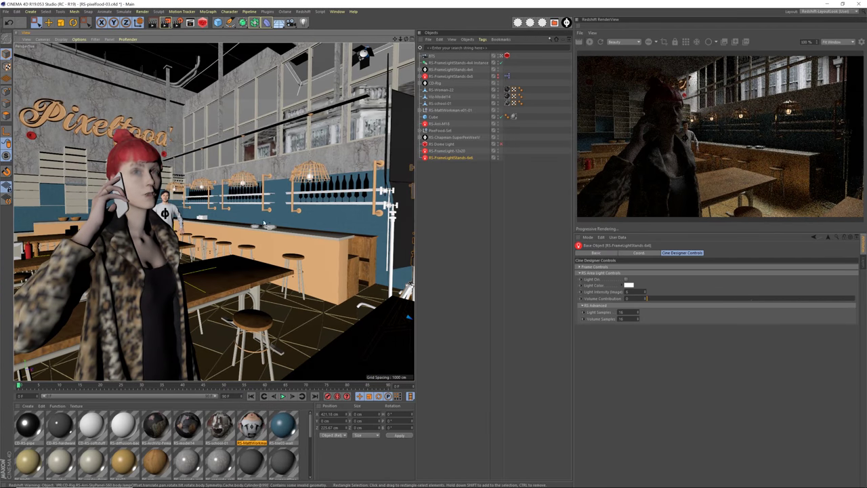
{"action": "scroll", "coordinate": [263, 223], "scroll_direction": "down", "scroll_amount": 8}
{"action": "middle_click_drag", "start_coordinate": [273, 226], "coordinate": [218, 228], "text": "alt"}
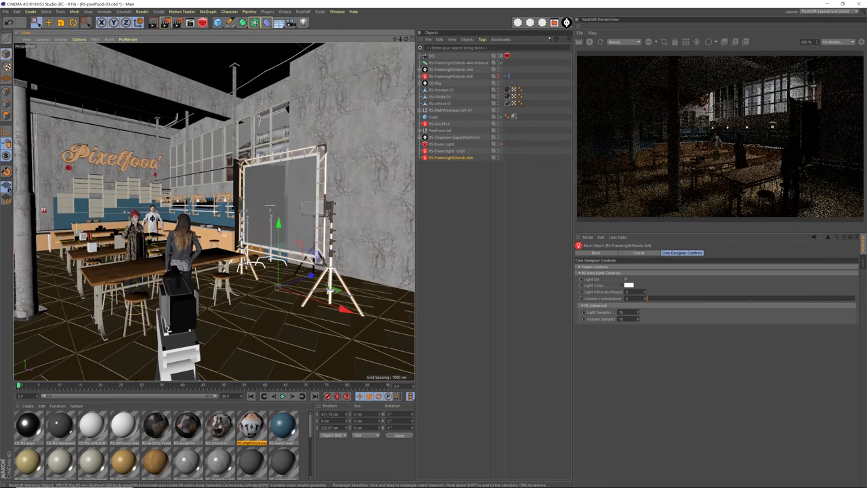
Switch the diffusion frame's area light back on with a light intensity of 1, and deselect it
{"action": "left_click", "coordinate": [626, 279]}
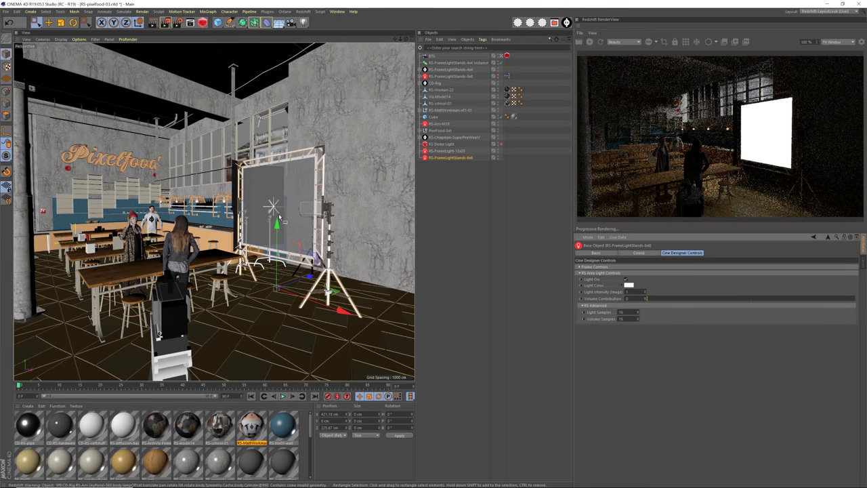
{"action": "left_click", "coordinate": [302, 219]}
{"action": "left_click", "coordinate": [441, 210]}
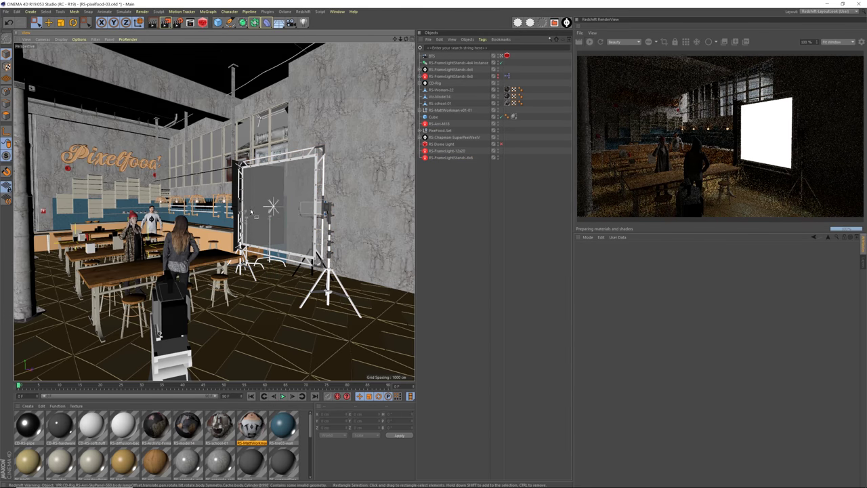
Select the RS-FrameLight-12x20 and look at its light controls and its place in the scene
{"action": "right_click_drag", "start_coordinate": [250, 209], "coordinate": [279, 211], "text": "alt"}
{"action": "left_click", "coordinate": [429, 151]}
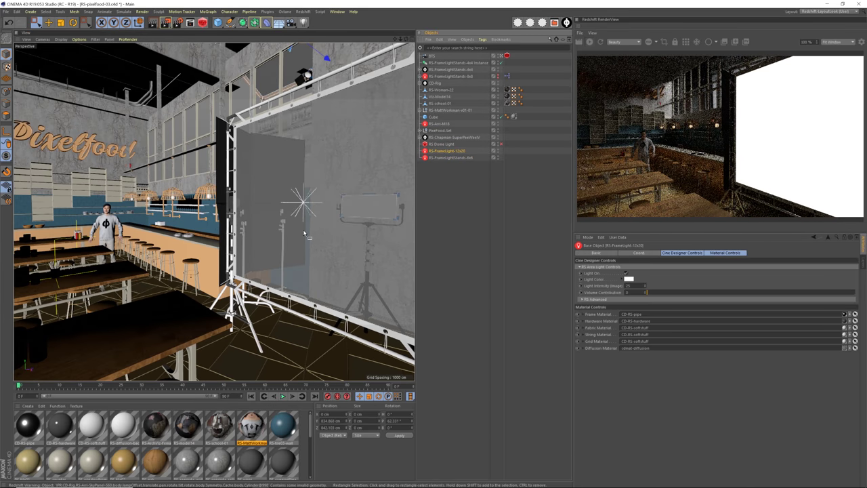
{"action": "left_click_drag", "start_coordinate": [304, 232], "coordinate": [248, 249], "text": "alt"}
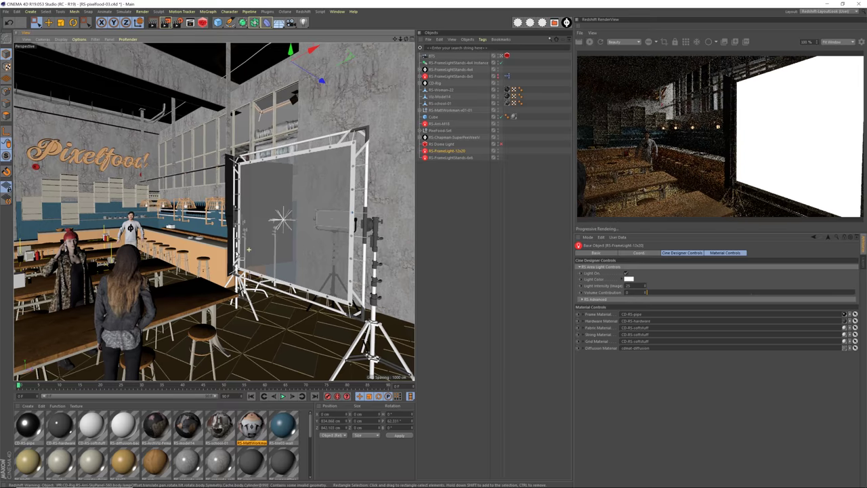
Set the large diffusion frame light beside the tables to a cyan light colour and a light intensity of 4
{"action": "left_click", "coordinate": [450, 157]}
{"action": "left_click_drag", "start_coordinate": [221, 283], "coordinate": [237, 260], "text": "alt"}
{"action": "middle_click_drag", "start_coordinate": [236, 260], "coordinate": [278, 219], "text": "alt"}
{"action": "double_click", "coordinate": [628, 291]}
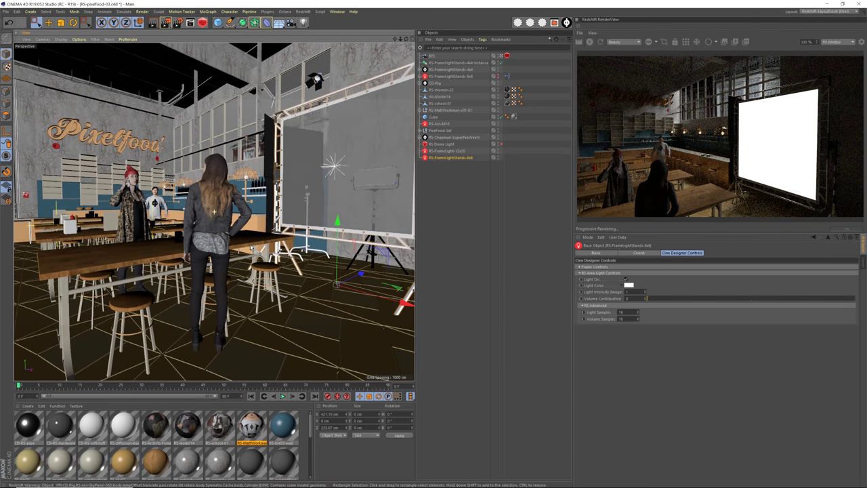
{"action": "left_click", "coordinate": [628, 286]}
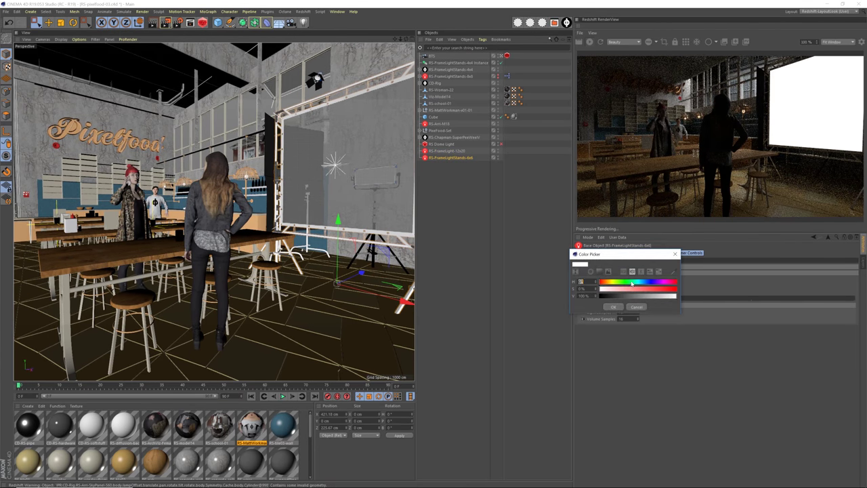
{"action": "left_click", "coordinate": [614, 307]}
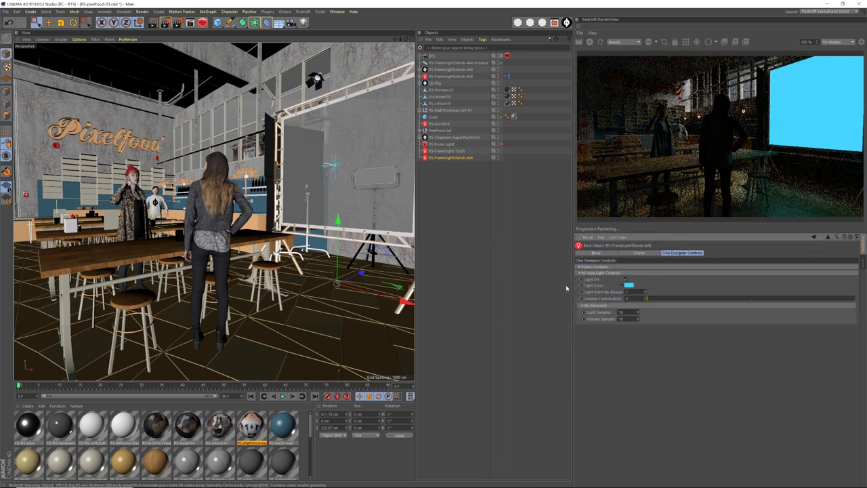
{"action": "double_click", "coordinate": [628, 291]}
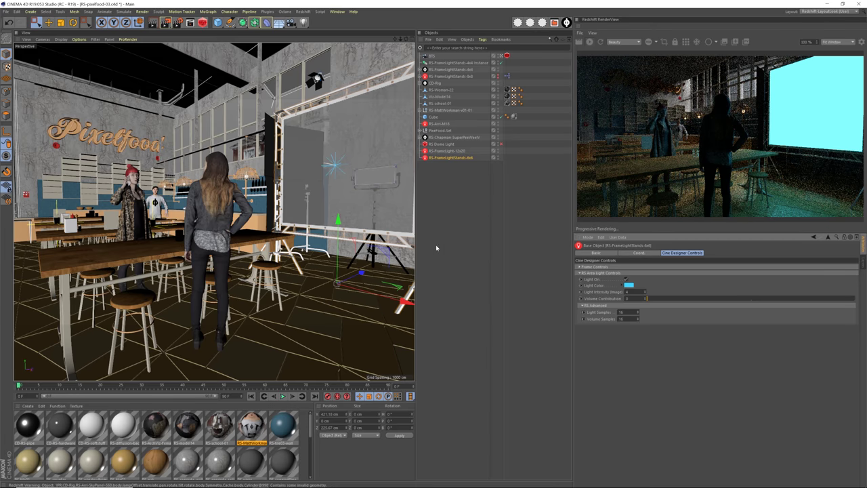
Check the light on the red-haired woman's face, and switch the viewport to the camera framing her and the man
{"action": "right_click_drag", "start_coordinate": [131, 181], "coordinate": [216, 187], "text": "alt"}
{"action": "right_click_drag", "start_coordinate": [173, 169], "coordinate": [179, 207], "text": "alt"}
{"action": "mouse_move", "coordinate": [181, 207]}
{"action": "left_mouse_down", "text": "alt"}
{"action": "mouse_move", "coordinate": [170, 208]}
{"action": "mouse_move", "coordinate": [187, 206]}
{"action": "left_mouse_up", "text": "alt"}
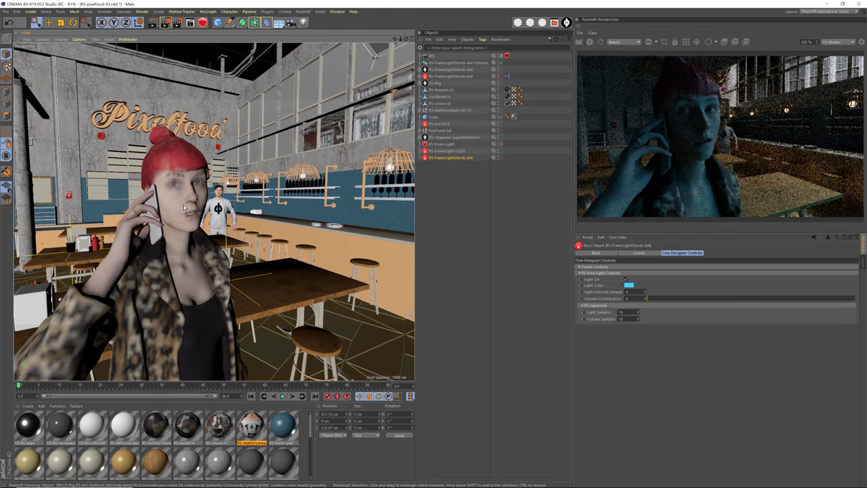
{"action": "left_click", "coordinate": [42, 38]}
{"action": "left_click", "coordinate": [113, 72]}
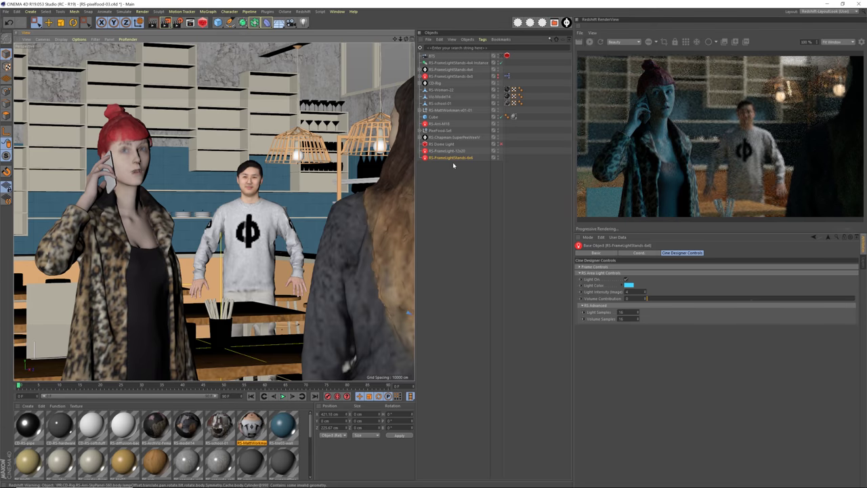
Change the light colour of the selected frame light stand from cyan to a warm orange, about 44° hue and 49% saturation
{"action": "left_click", "coordinate": [630, 288]}
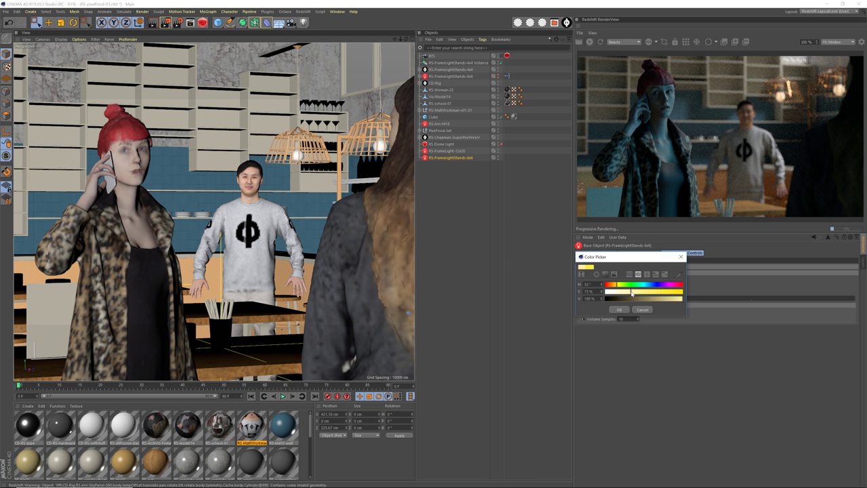
{"action": "left_click_drag", "start_coordinate": [631, 292], "coordinate": [614, 285]}
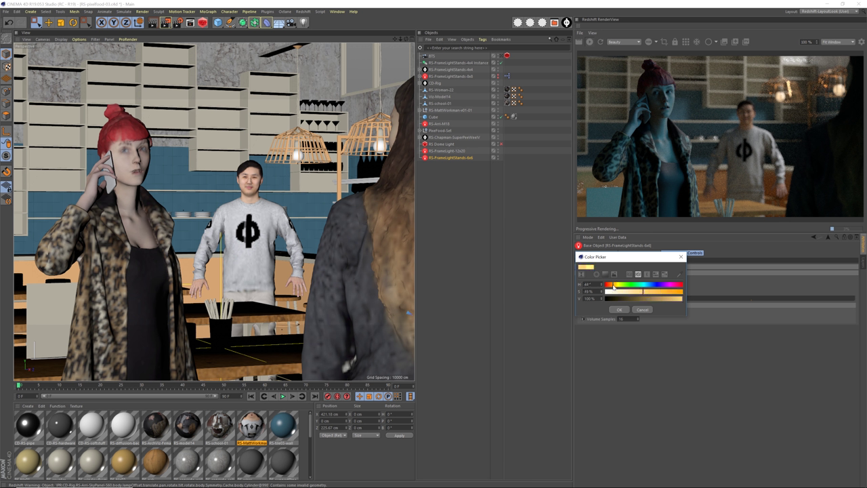
{"action": "left_click", "coordinate": [619, 309]}
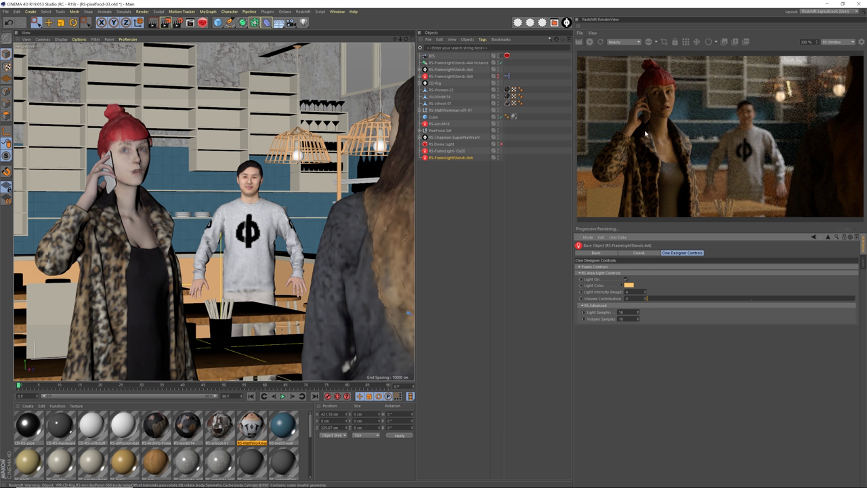
Select the RS-FrameLight-12x20 and switch its area light off
{"action": "left_click", "coordinate": [447, 150]}
{"action": "left_click", "coordinate": [626, 273]}
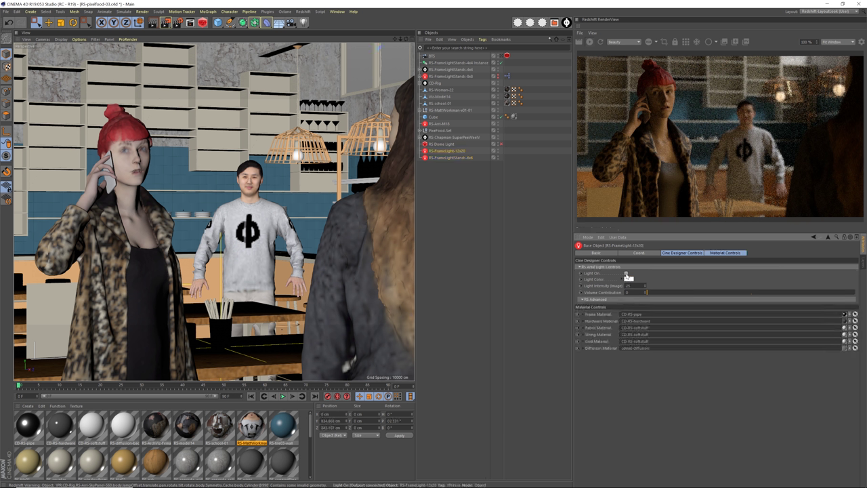
{"action": "left_click", "coordinate": [626, 273]}
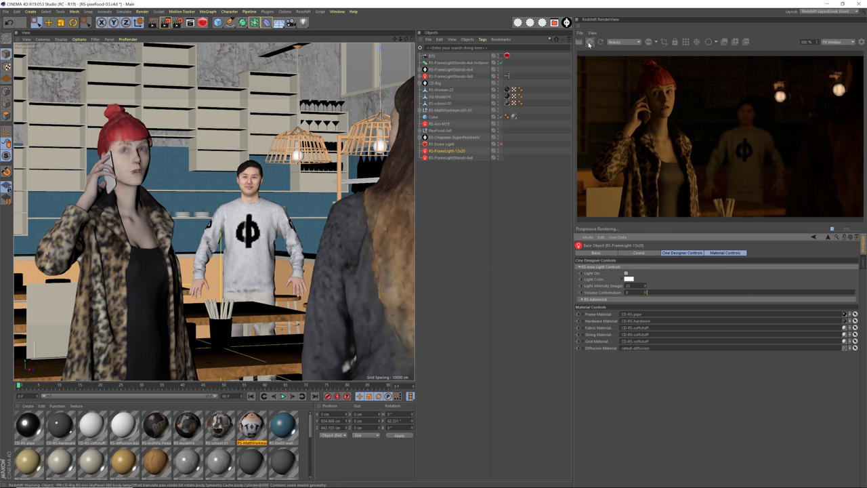
Stop the live Redshift preview and set the unified sampling Samples Max to 1024 in the Redshift render settings
{"action": "left_click", "coordinate": [589, 42]}
{"action": "left_click", "coordinate": [178, 22]}
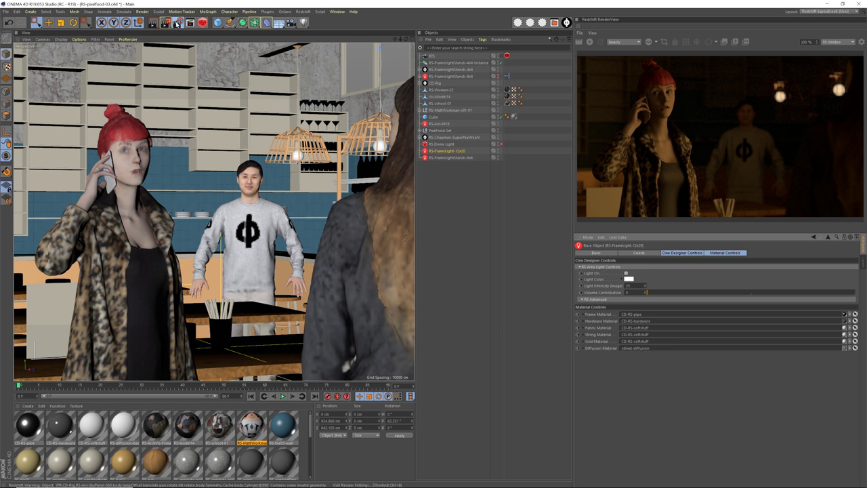
{"action": "left_click_drag", "start_coordinate": [291, 81], "coordinate": [338, 67]}
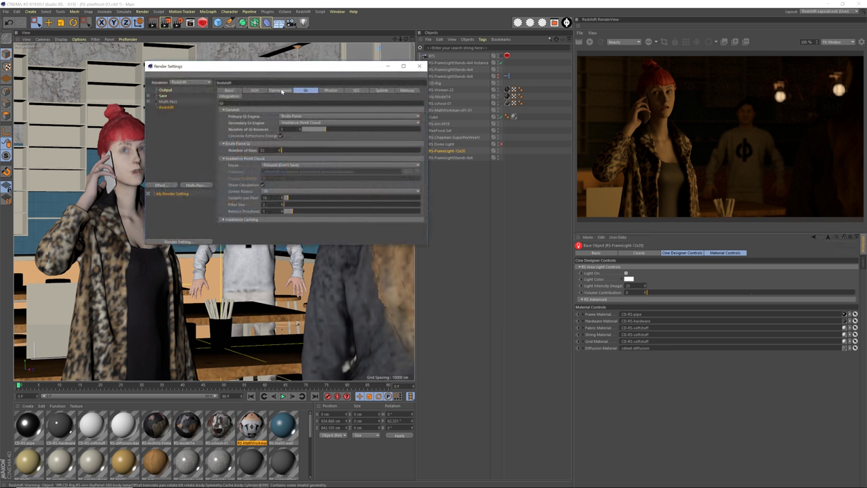
{"action": "left_click", "coordinate": [281, 90]}
{"action": "left_click", "coordinate": [254, 90]}
{"action": "left_click", "coordinate": [230, 90]}
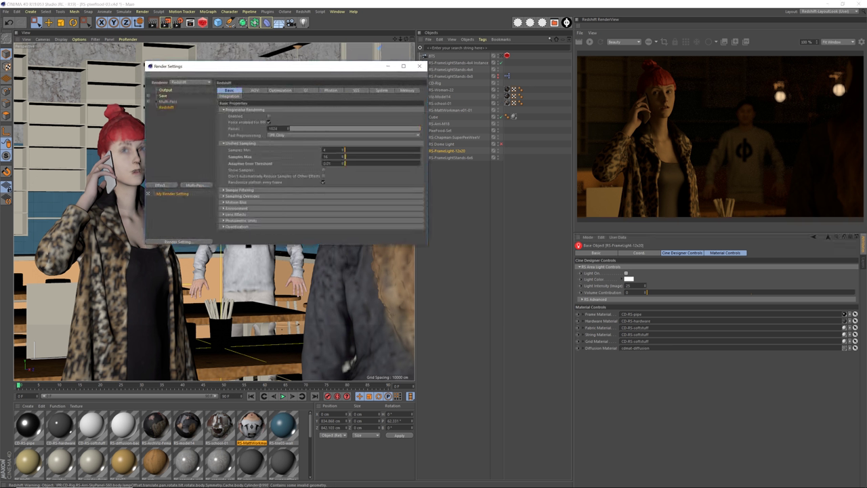
{"action": "double_click", "coordinate": [326, 156]}
{"action": "type", "text": "1024"}
{"action": "key", "text": "Return"}
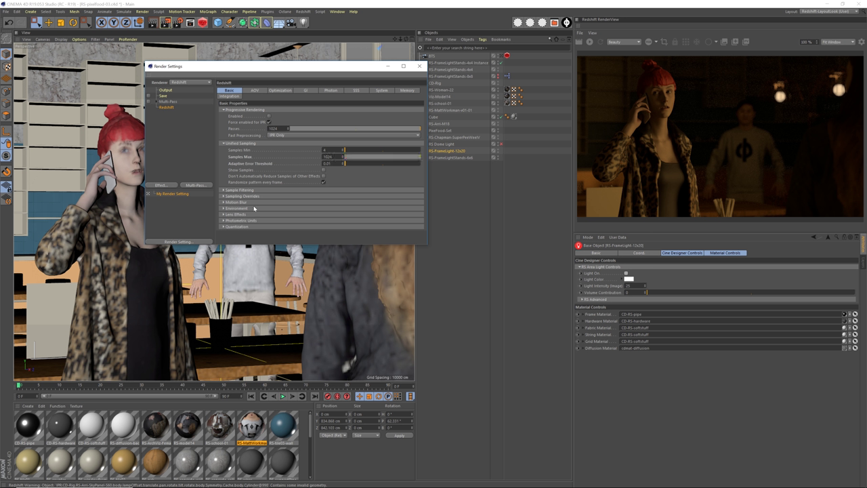
Set the render output width to 1920 pixels with the ratio locked, and close the render settings
{"action": "left_click", "coordinate": [174, 91]}
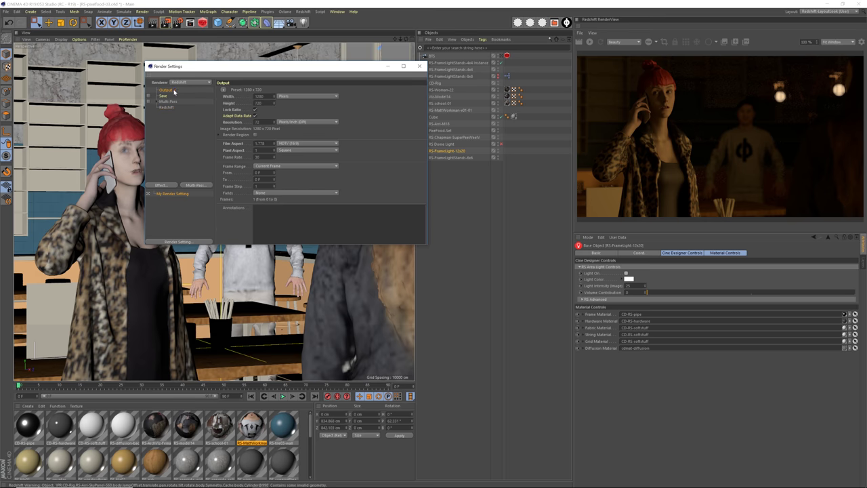
{"action": "double_click", "coordinate": [259, 96]}
{"action": "type", "text": "1920"}
{"action": "key", "text": "Return"}
{"action": "left_click", "coordinate": [420, 65]}
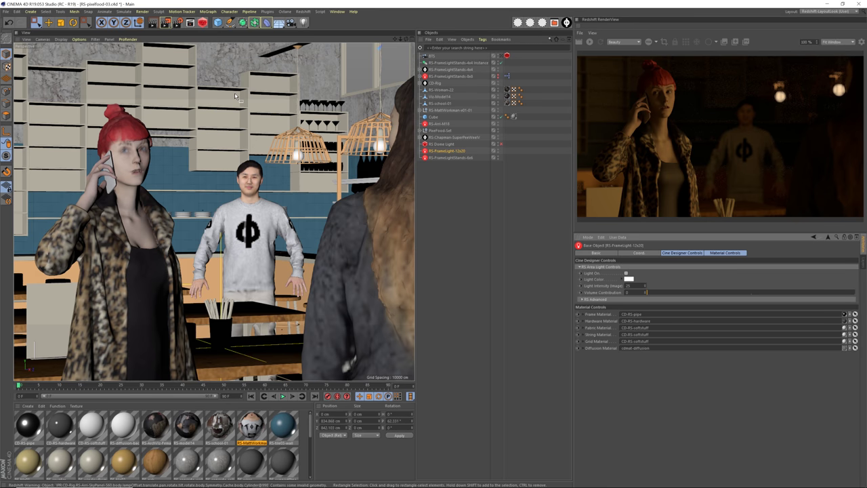
Deselect the frame light, make the perspective viewport the render view, and save the scene
{"action": "left_click", "coordinate": [437, 214]}
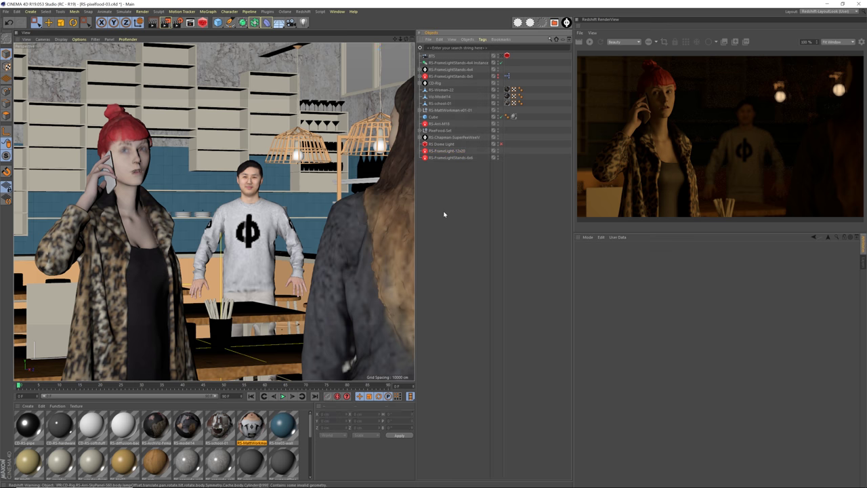
{"action": "left_click", "coordinate": [26, 39]}
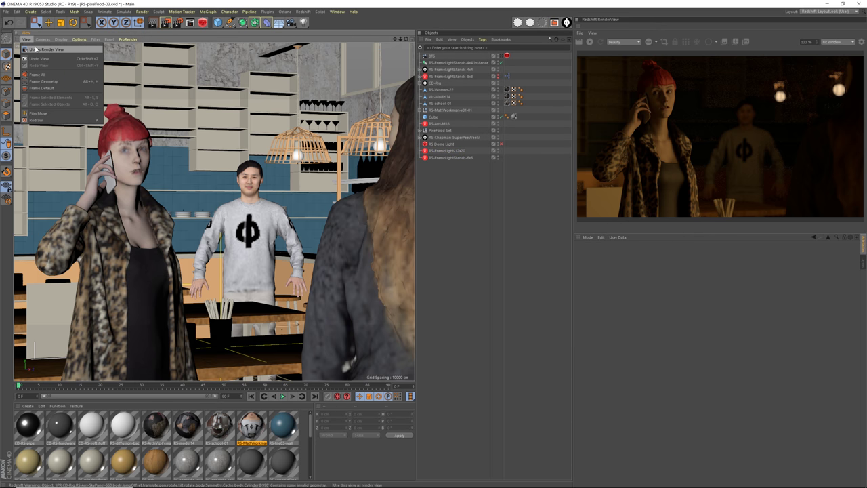
{"action": "left_click", "coordinate": [48, 51]}
{"action": "left_click", "coordinate": [463, 213]}
{"action": "key", "text": "ctrl+s"}
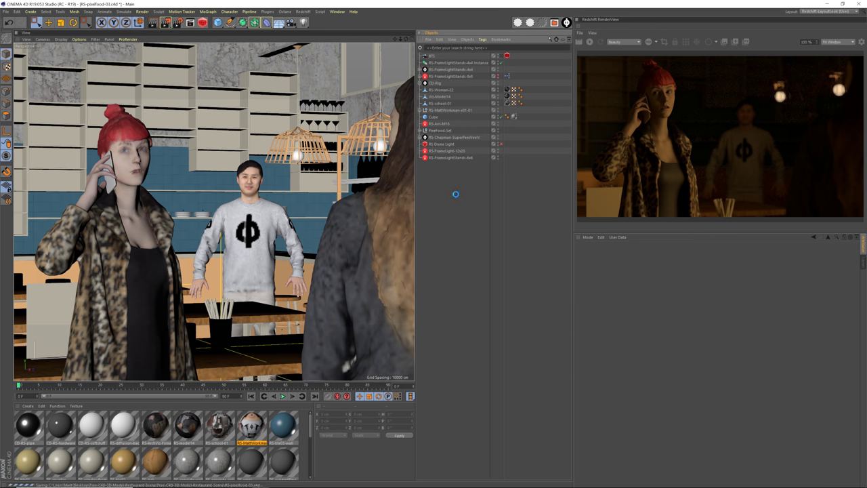
Render the shot to the Picture Viewer, keeping the Redshift Feedback Display clear of the image, and close both windows
{"action": "key", "text": "shift+r"}
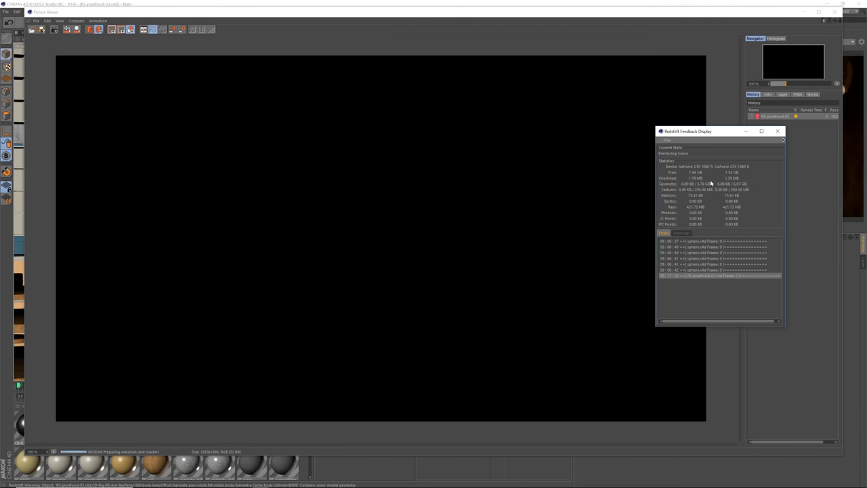
{"action": "left_click_drag", "start_coordinate": [714, 135], "coordinate": [772, 141]}
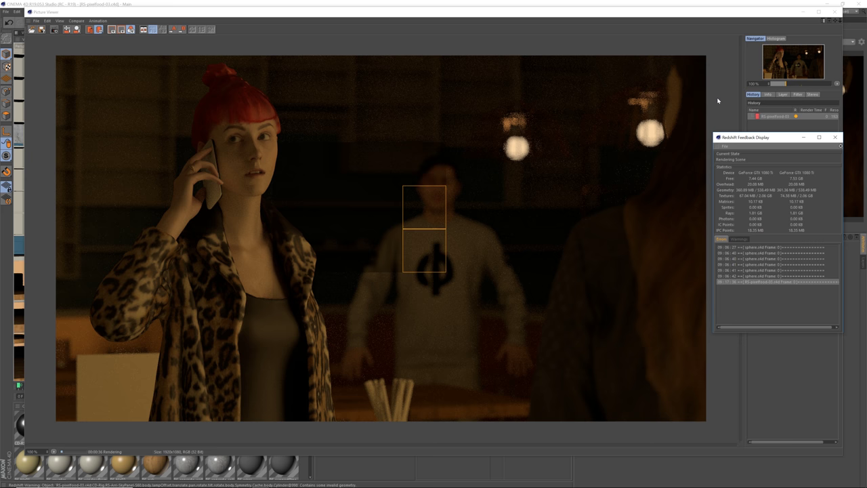
{"action": "left_click_drag", "start_coordinate": [762, 138], "coordinate": [631, 133]}
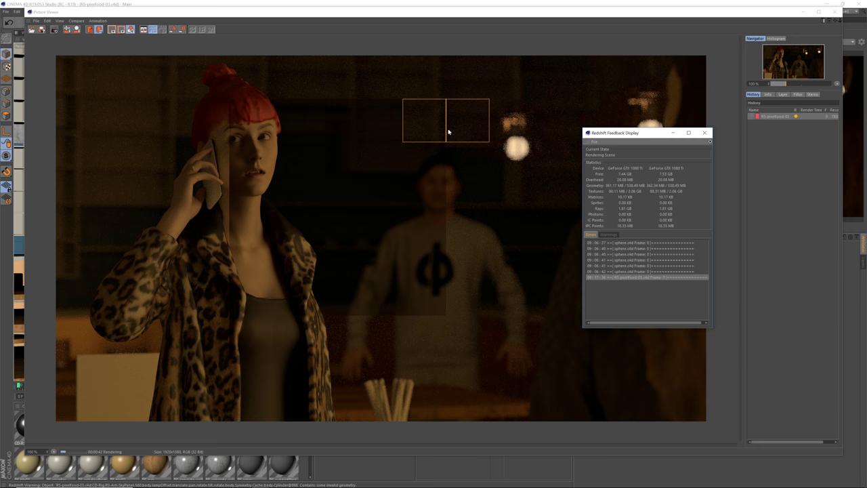
{"action": "left_click_drag", "start_coordinate": [617, 134], "coordinate": [747, 134]}
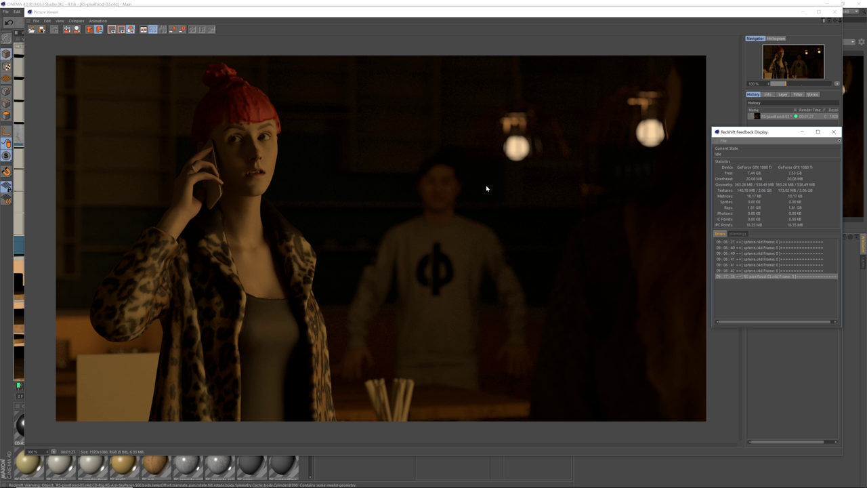
{"action": "left_click", "coordinate": [834, 132]}
{"action": "left_click", "coordinate": [836, 12]}
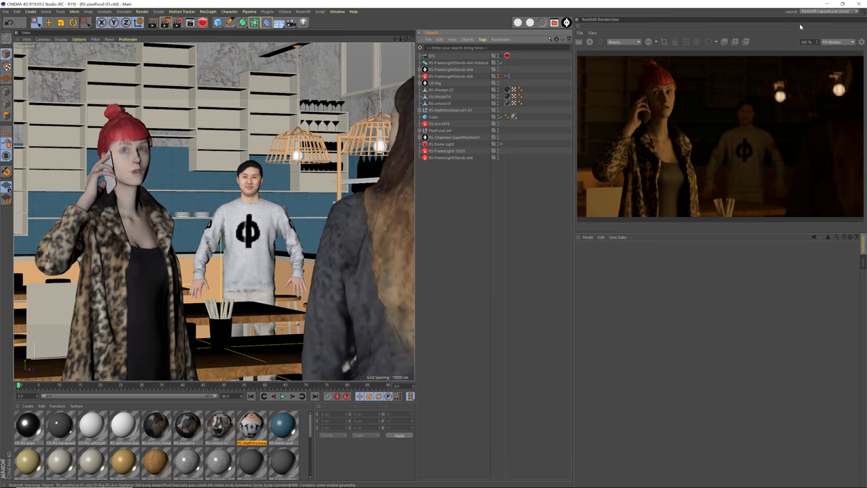
Create a new empty project and switch the interface layout to Startup
{"action": "left_click", "coordinate": [5, 11]}
{"action": "left_click", "coordinate": [20, 21]}
{"action": "left_click", "coordinate": [817, 12]}
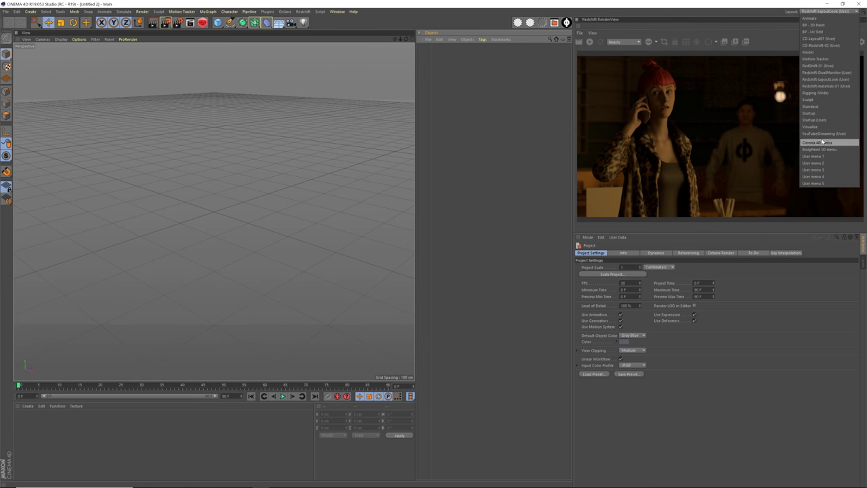
{"action": "left_click", "coordinate": [819, 114]}
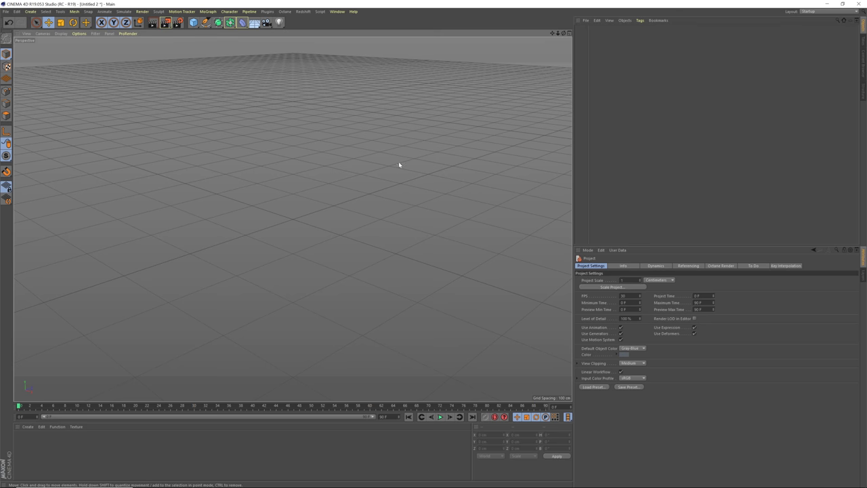
{"action": "left_click", "coordinate": [302, 12]}
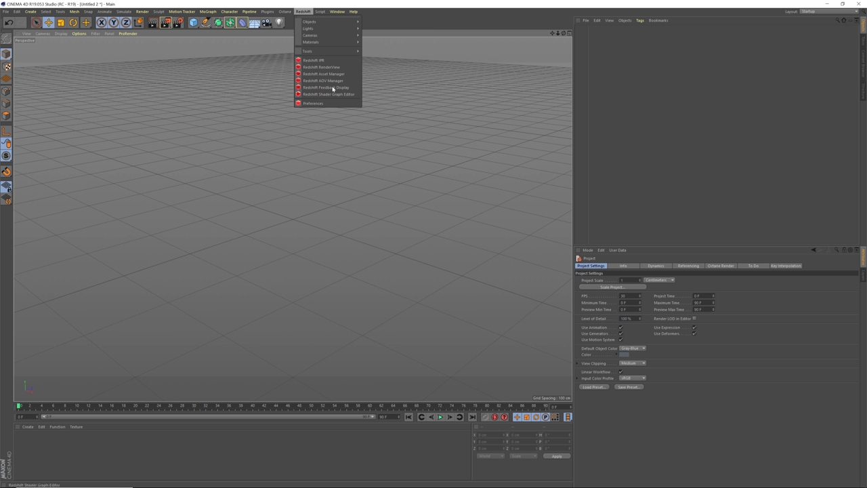
{"action": "mouse_move", "coordinate": [328, 24]}
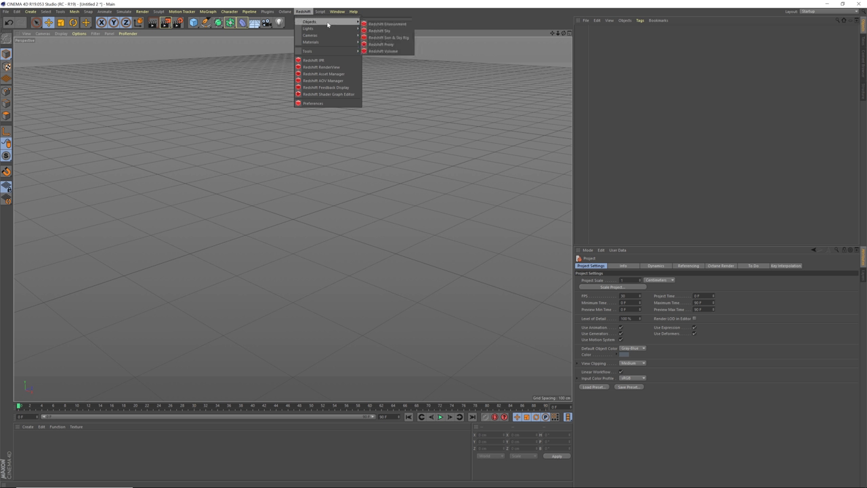
{"action": "left_click", "coordinate": [323, 117]}
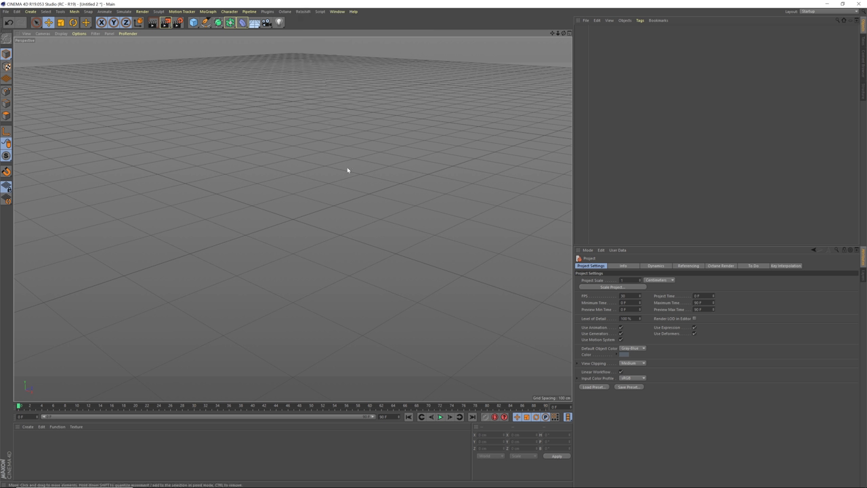
Switch to Chrome, open the Cinematography Database site, and look over its Cine Designer for C4D Redshift products
{"action": "mouse_move", "coordinate": [291, 486]}
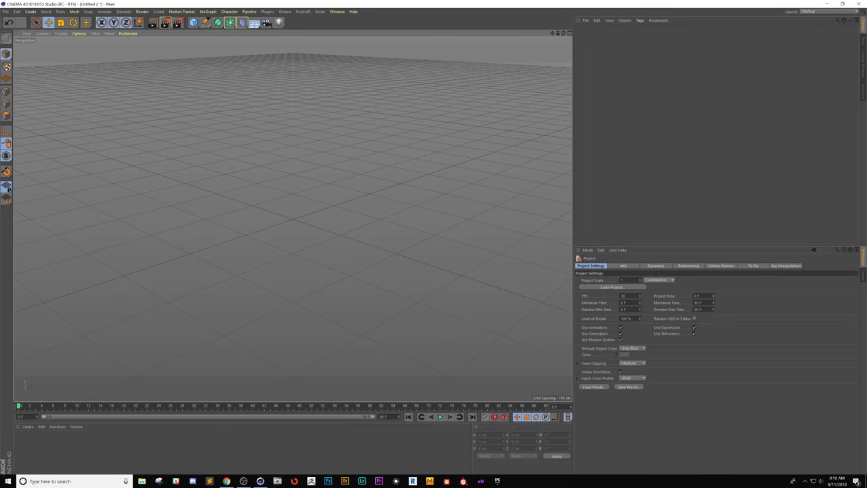
{"action": "left_click", "coordinate": [232, 482]}
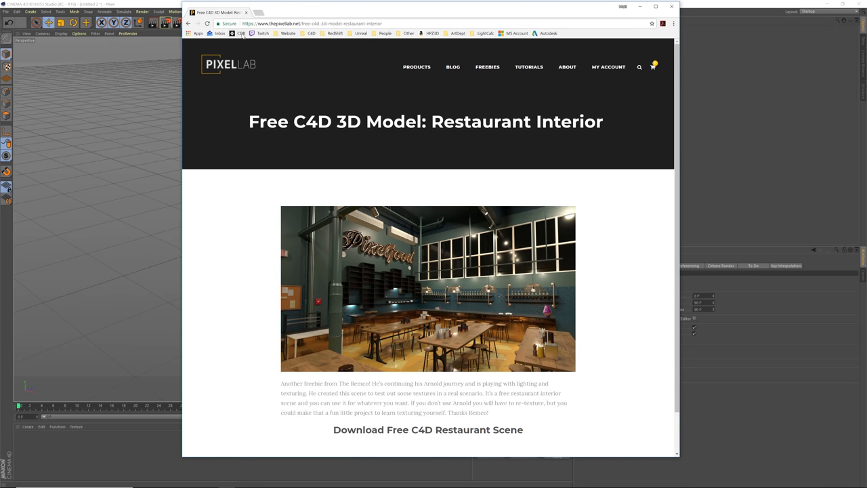
{"action": "left_click", "coordinate": [240, 33]}
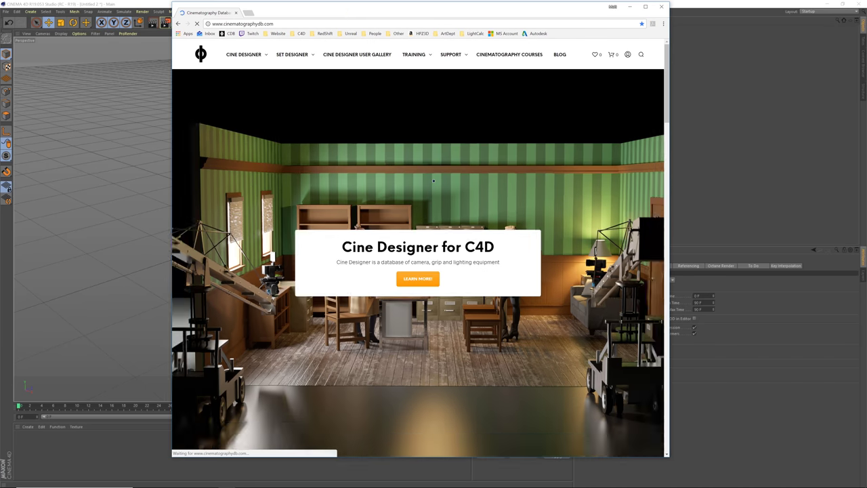
{"action": "mouse_move", "coordinate": [244, 54]}
{"action": "left_click", "coordinate": [259, 101]}
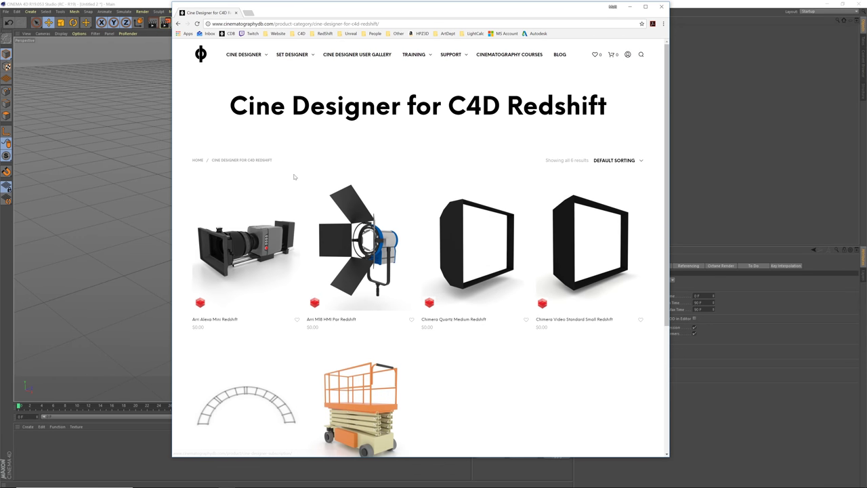
{"action": "scroll", "coordinate": [295, 178], "scroll_direction": "down", "scroll_amount": 1}
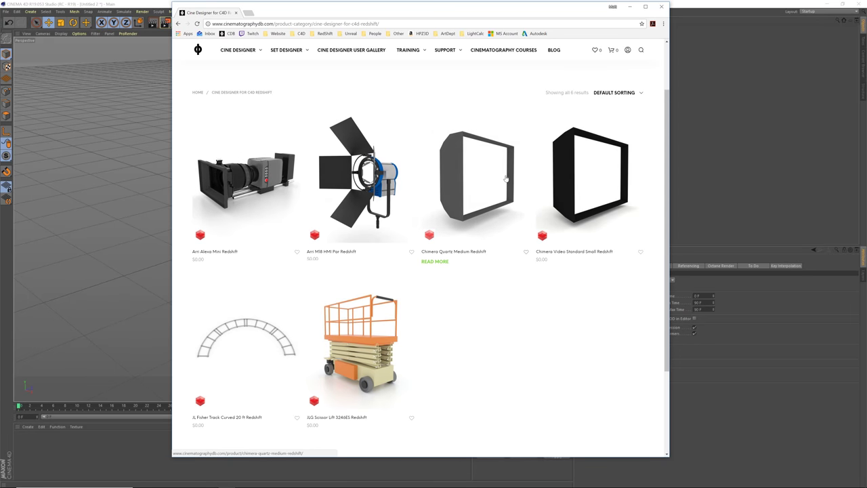
{"action": "scroll", "coordinate": [370, 207], "scroll_direction": "up", "scroll_amount": 1}
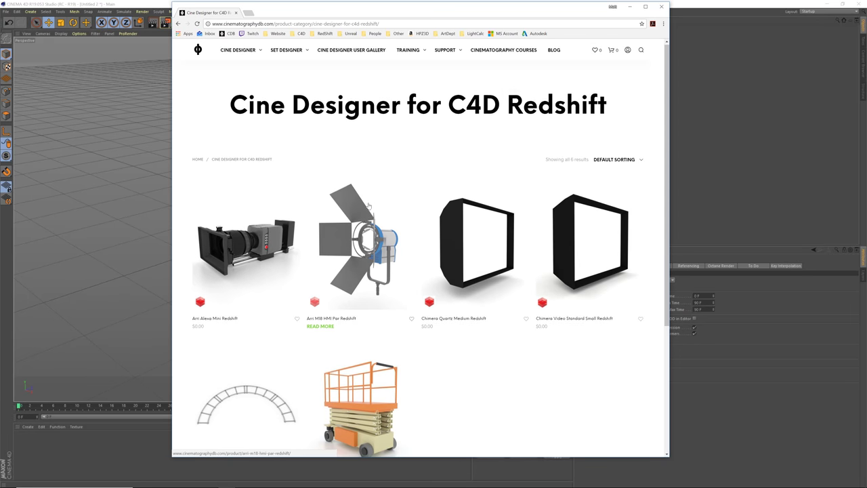
Open the Cine Designer for C4D product category and browse which camera, grip and lighting items carry the Redshift badge
{"action": "mouse_move", "coordinate": [243, 54]}
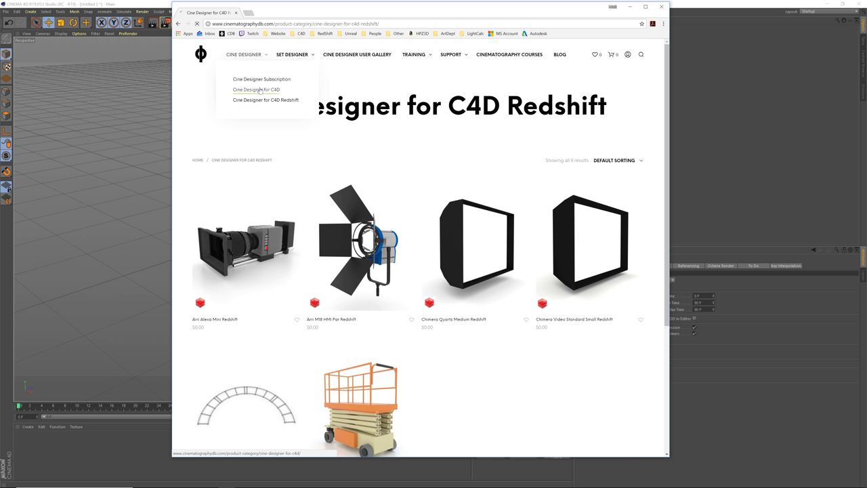
{"action": "left_click", "coordinate": [259, 90]}
{"action": "scroll", "coordinate": [361, 177], "scroll_direction": "down", "scroll_amount": 1}
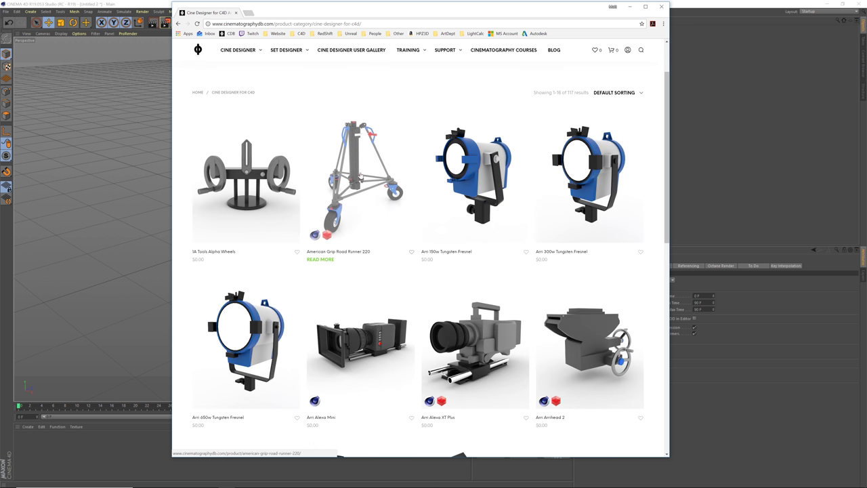
{"action": "scroll", "coordinate": [363, 244], "scroll_direction": "down", "scroll_amount": 2}
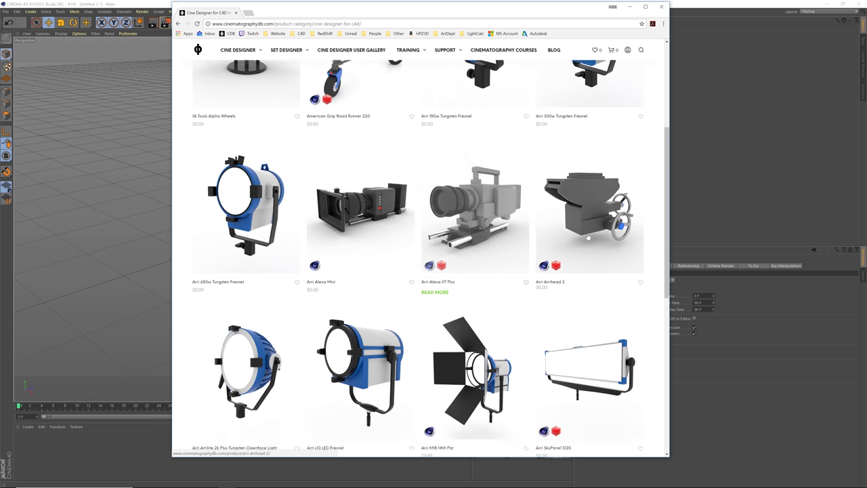
{"action": "scroll", "coordinate": [569, 244], "scroll_direction": "up", "scroll_amount": 3}
{"action": "scroll", "coordinate": [517, 258], "scroll_direction": "down", "scroll_amount": 2}
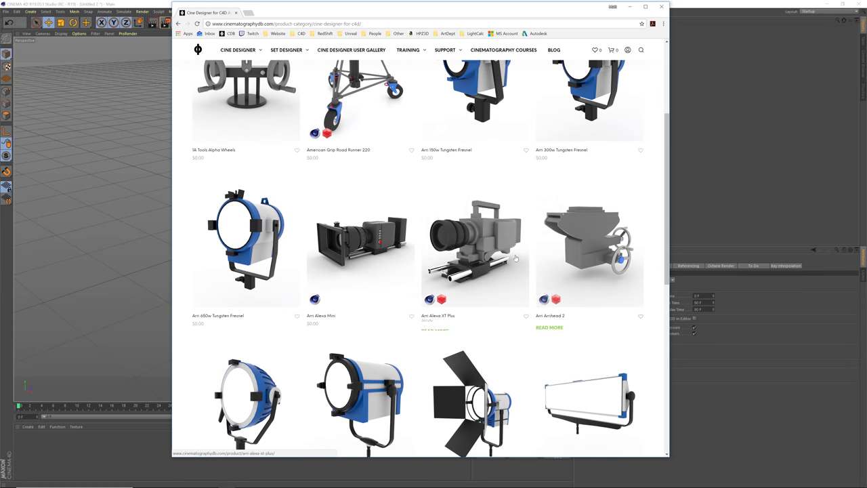
{"action": "scroll", "coordinate": [516, 258], "scroll_direction": "down", "scroll_amount": 3}
{"action": "scroll", "coordinate": [569, 284], "scroll_direction": "up", "scroll_amount": 3}
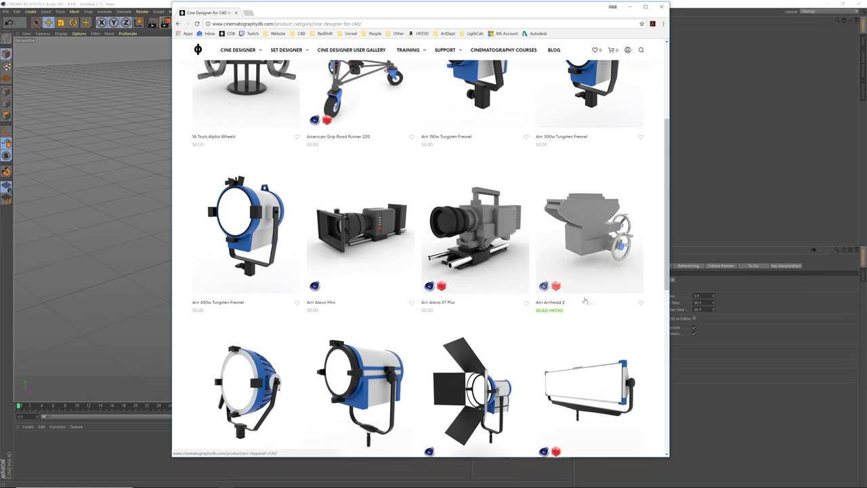
Open the Arri SkyPanel S120 product page, review its description and changelog, and return to Cinema 4D
{"action": "scroll", "coordinate": [584, 301], "scroll_direction": "down", "scroll_amount": 2}
{"action": "left_click", "coordinate": [578, 274]}
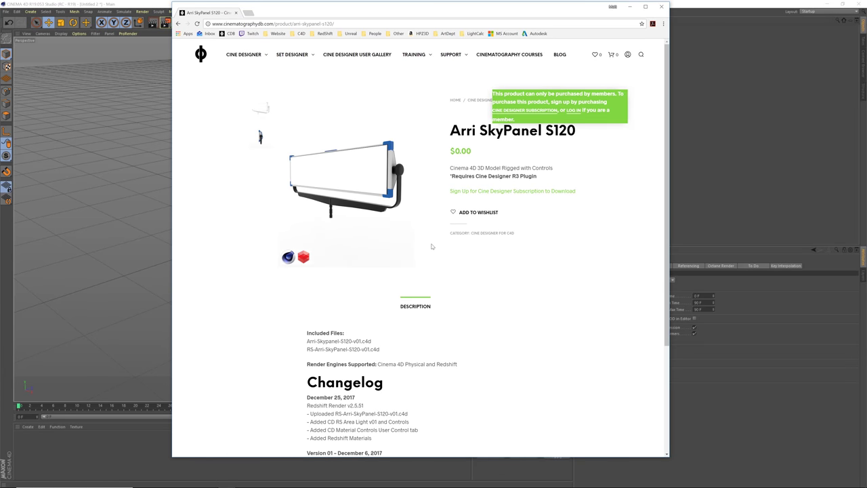
{"action": "left_click_drag", "start_coordinate": [449, 130], "coordinate": [578, 137]}
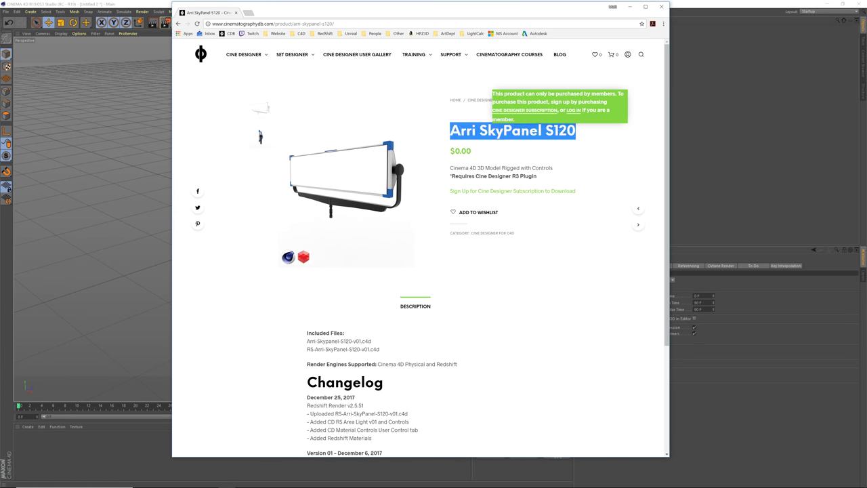
{"action": "left_click", "coordinate": [578, 137]}
{"action": "left_click_drag", "start_coordinate": [449, 132], "coordinate": [569, 136]}
{"action": "left_click", "coordinate": [569, 136]}
{"action": "scroll", "coordinate": [445, 195], "scroll_direction": "down", "scroll_amount": 3}
{"action": "scroll", "coordinate": [445, 195], "scroll_direction": "up", "scroll_amount": 3}
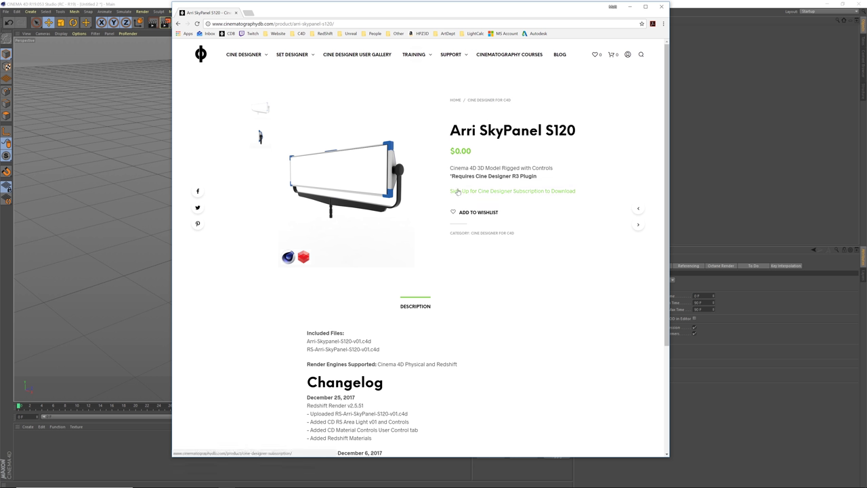
{"action": "scroll", "coordinate": [457, 192], "scroll_direction": "down", "scroll_amount": 5}
{"action": "scroll", "coordinate": [406, 203], "scroll_direction": "up", "scroll_amount": 5}
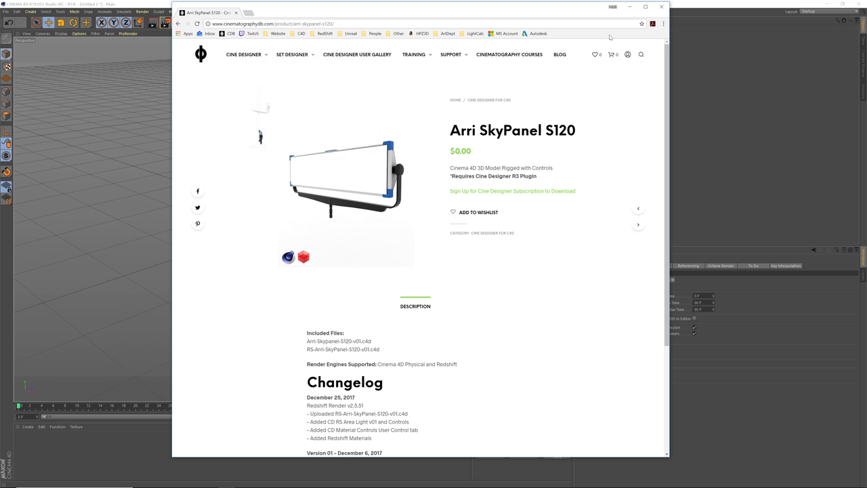
{"action": "left_click", "coordinate": [629, 6]}
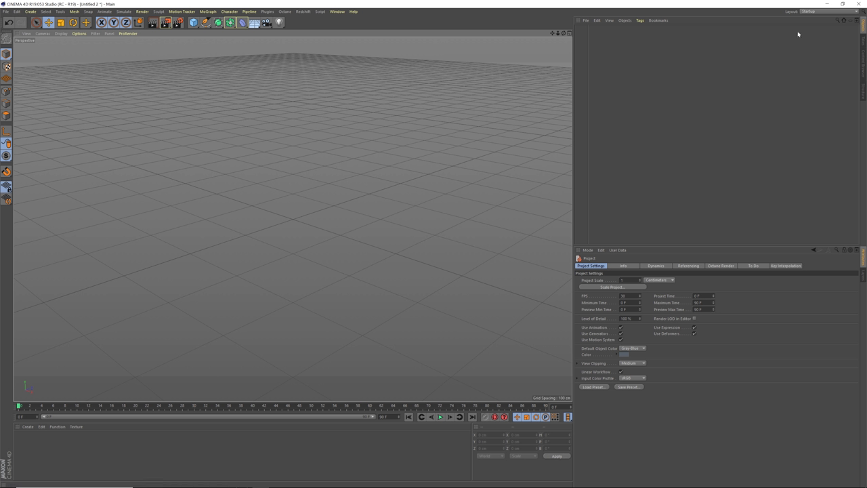
Open the Redshift RenderView, dock it above the Object Manager, and enlarge its preview area
{"action": "left_click", "coordinate": [306, 12]}
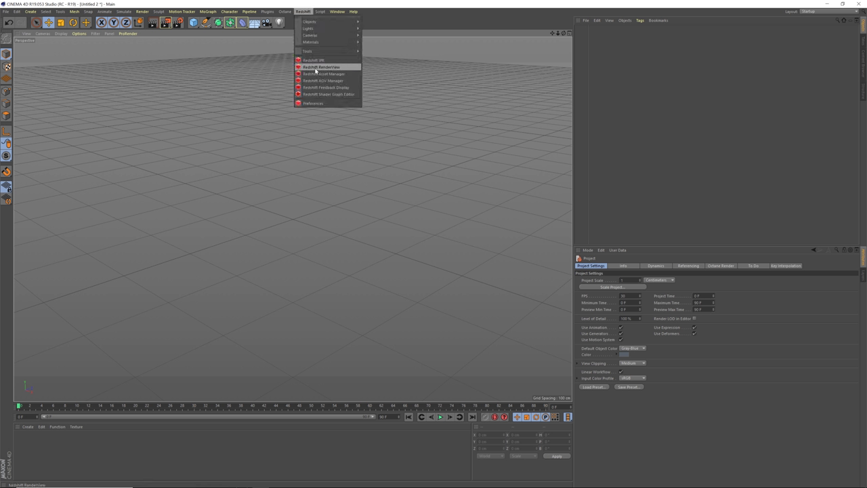
{"action": "left_click", "coordinate": [316, 68]}
{"action": "left_click_drag", "start_coordinate": [331, 7], "coordinate": [377, 86]}
{"action": "left_click", "coordinate": [302, 12]}
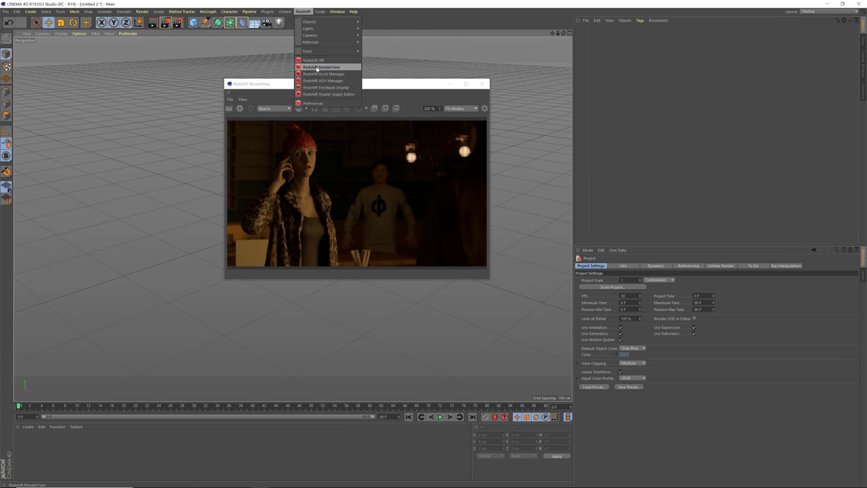
{"action": "left_click", "coordinate": [385, 84]}
{"action": "left_click_drag", "start_coordinate": [280, 87], "coordinate": [309, 96]}
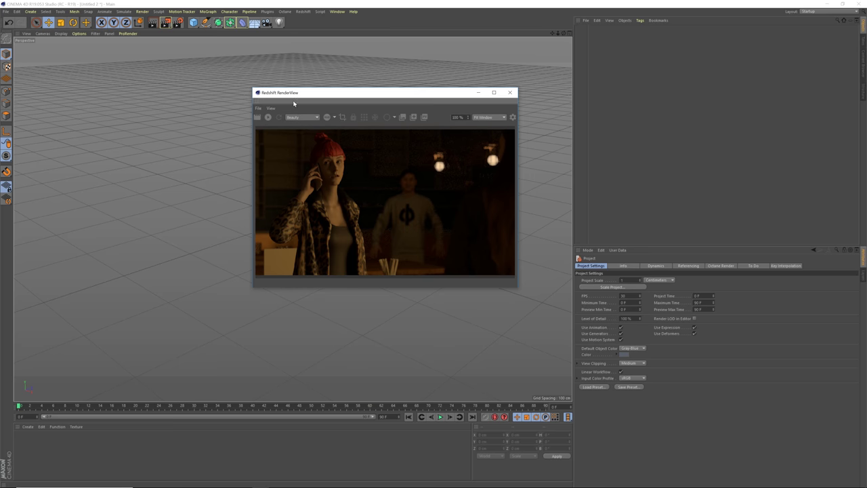
{"action": "left_click_drag", "start_coordinate": [256, 102], "coordinate": [592, 20]}
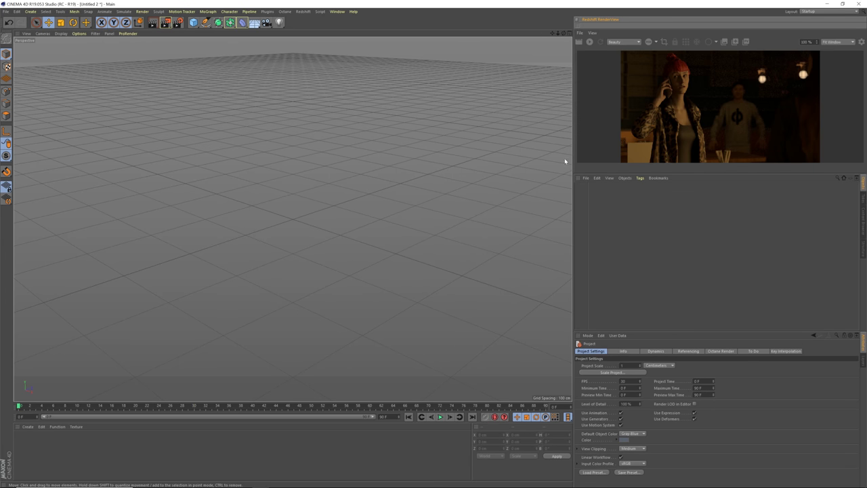
{"action": "left_click_drag", "start_coordinate": [602, 181], "coordinate": [609, 221]}
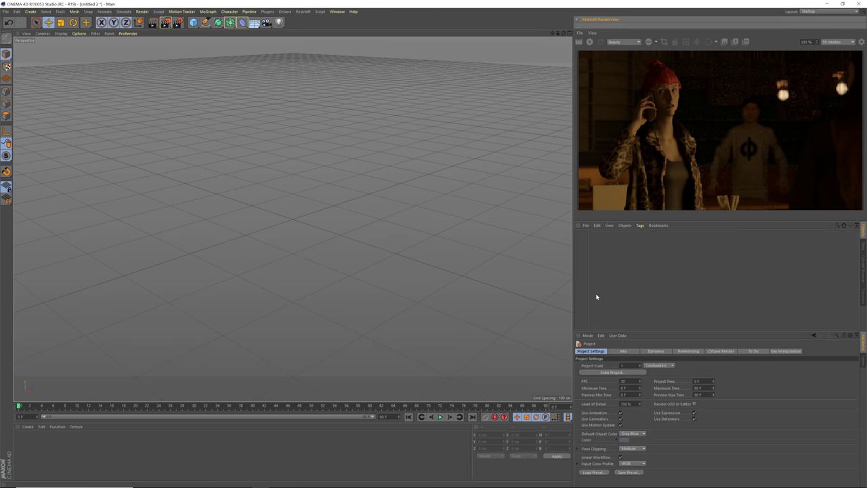
Dock the Object Manager as a column between the viewport and the RenderView, and narrow it to widen the viewport
{"action": "left_click", "coordinate": [578, 229]}
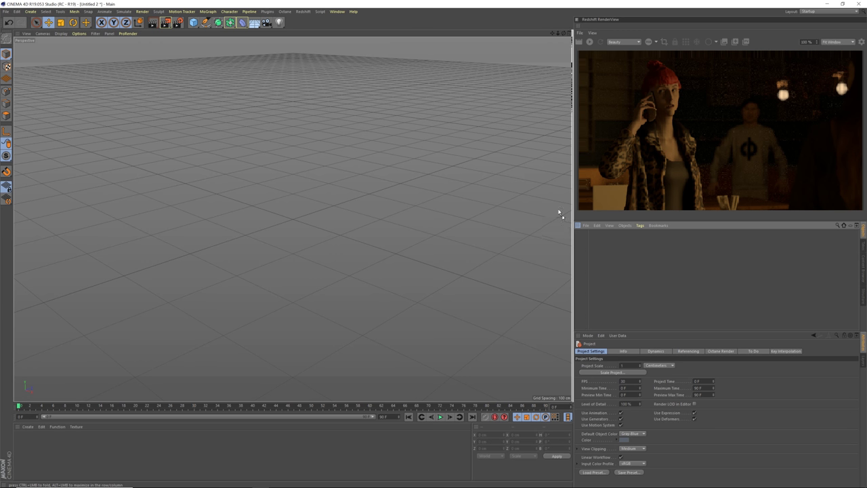
{"action": "left_click_drag", "start_coordinate": [568, 119], "coordinate": [573, 122]}
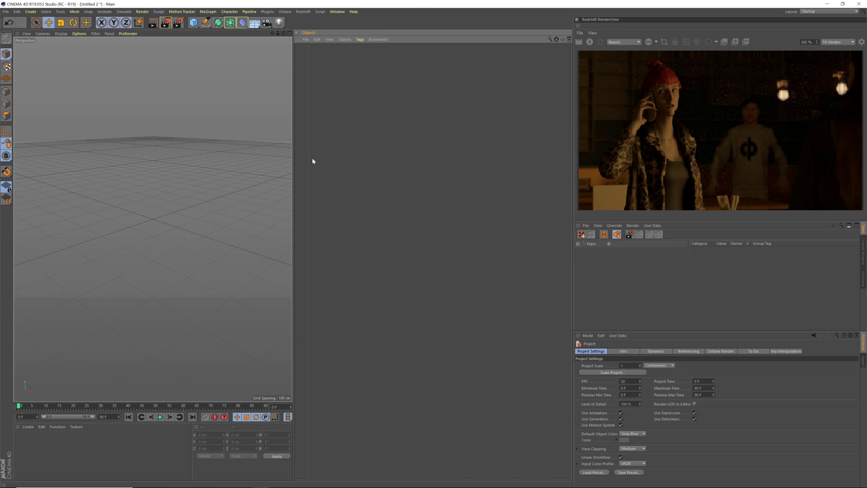
{"action": "left_click_drag", "start_coordinate": [293, 170], "coordinate": [405, 186]}
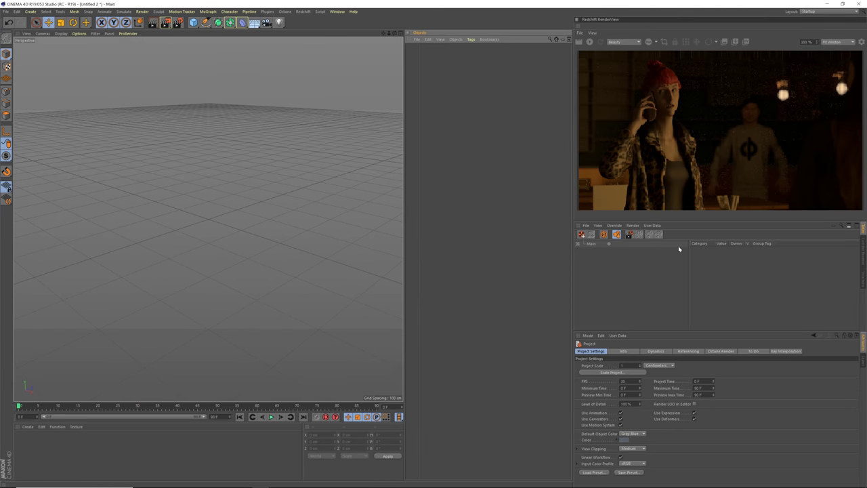
Close the leftover Takes, Content Browser and Structure managers below the RenderView, and adjust its boundary with the Attribute Manager
{"action": "left_click", "coordinate": [578, 226]}
{"action": "left_click", "coordinate": [593, 330]}
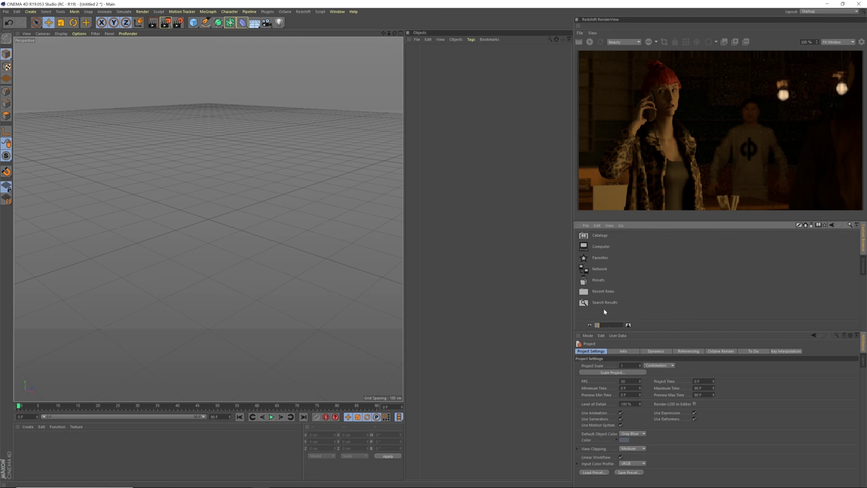
{"action": "left_click", "coordinate": [581, 232]}
{"action": "left_click", "coordinate": [595, 305]}
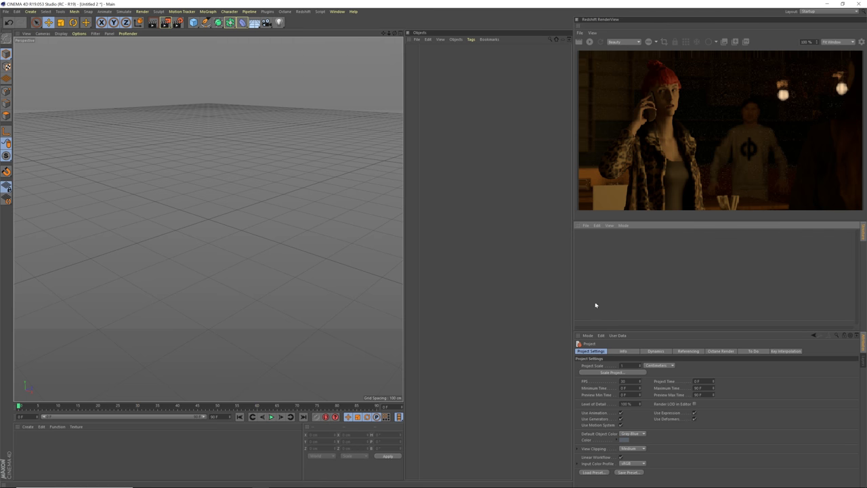
{"action": "left_click", "coordinate": [580, 227]}
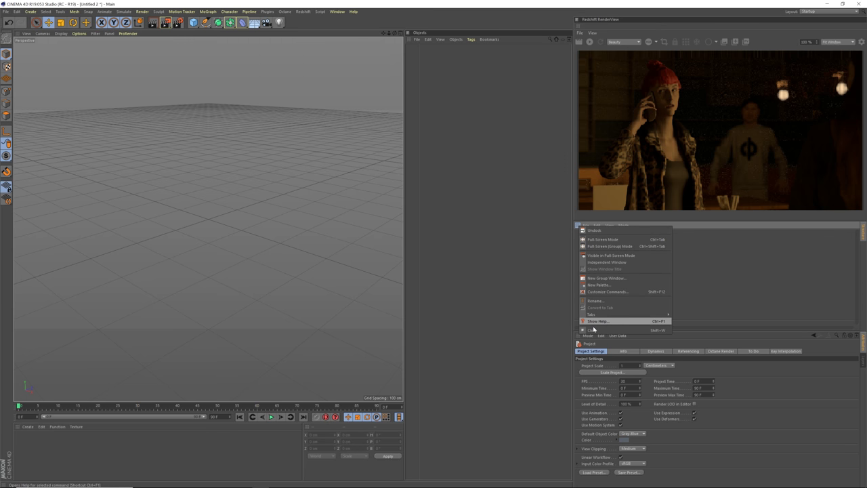
{"action": "left_click", "coordinate": [600, 319]}
{"action": "left_click_drag", "start_coordinate": [624, 252], "coordinate": [623, 228]}
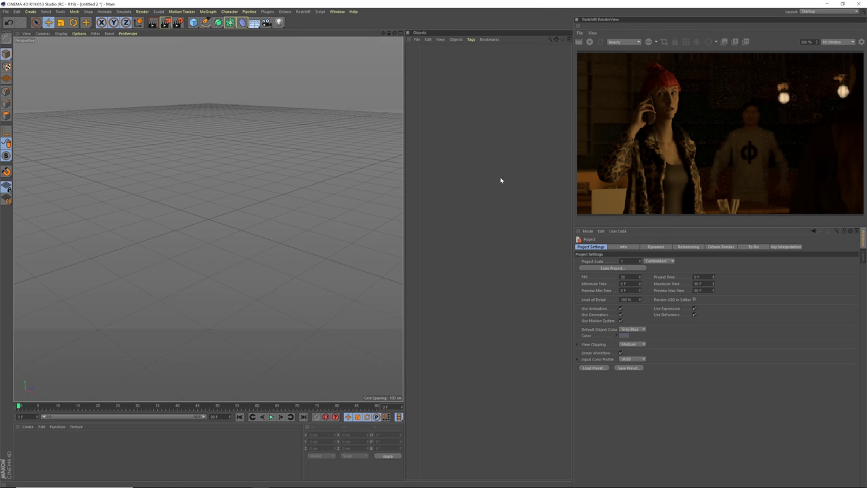
{"action": "left_click", "coordinate": [337, 11]}
{"action": "mouse_move", "coordinate": [368, 21]}
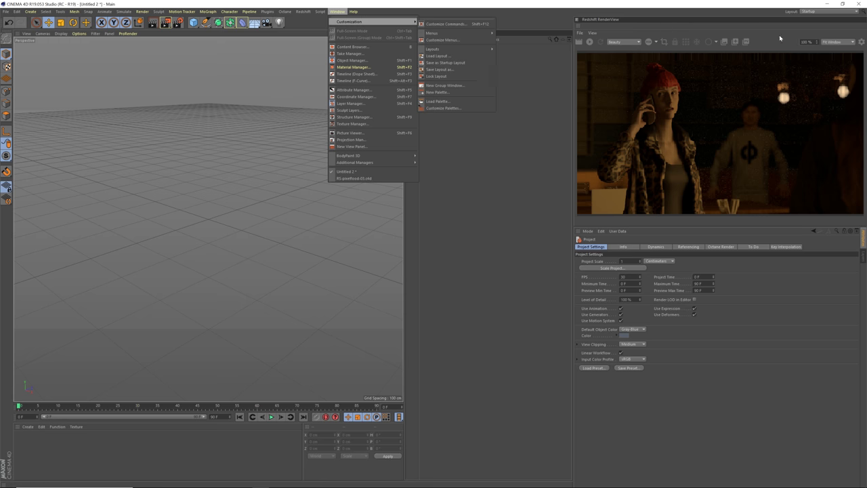
{"action": "left_click", "coordinate": [820, 11]}
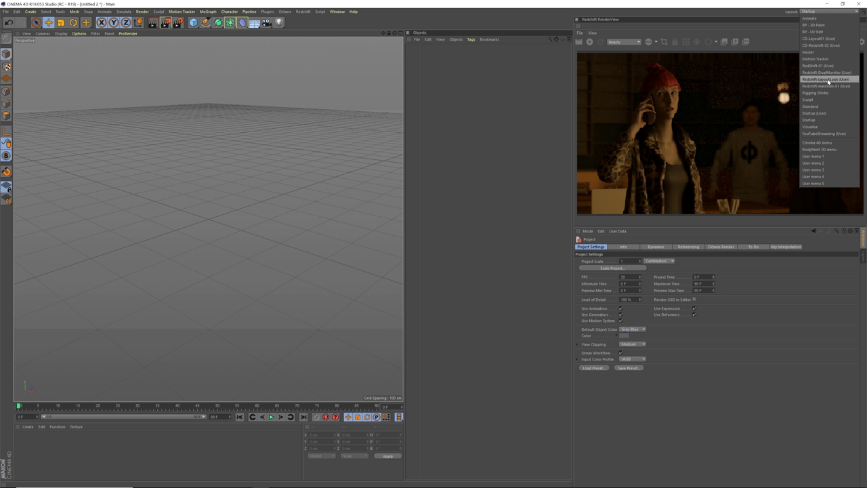
{"action": "left_click", "coordinate": [317, 199]}
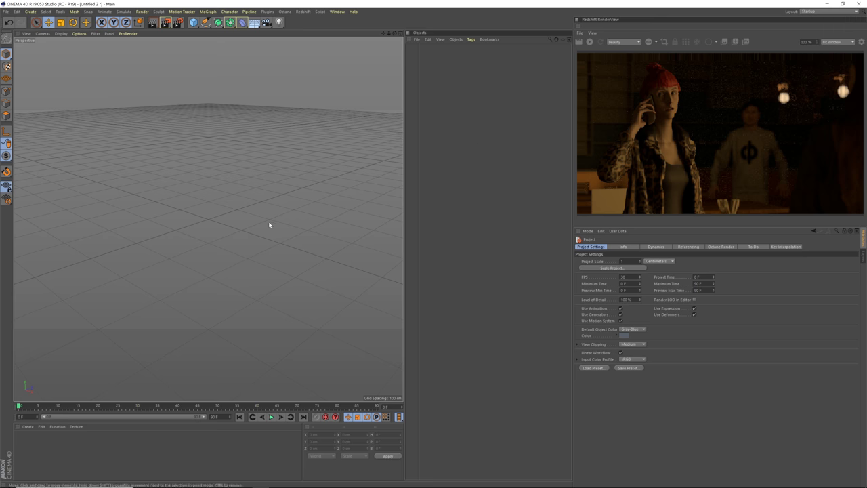
Open the Content Browser as an enlarged floating window and collapse the Redshift-CineDesigner preset library
{"action": "mouse_move", "coordinate": [222, 225]}
{"action": "left_mouse_down", "text": "alt"}
{"action": "mouse_move", "coordinate": [212, 217]}
{"action": "mouse_move", "coordinate": [233, 227]}
{"action": "left_mouse_up", "text": "alt"}
{"action": "key", "text": "shift+F8"}
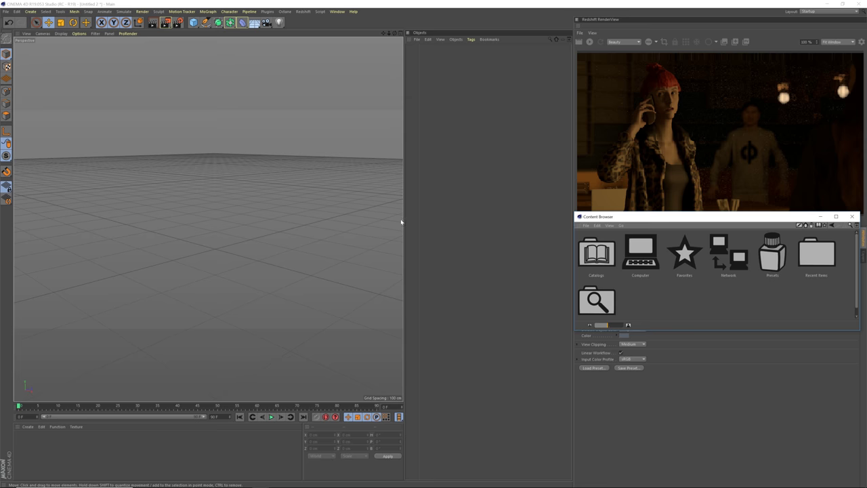
{"action": "left_click_drag", "start_coordinate": [653, 218], "coordinate": [350, 104]}
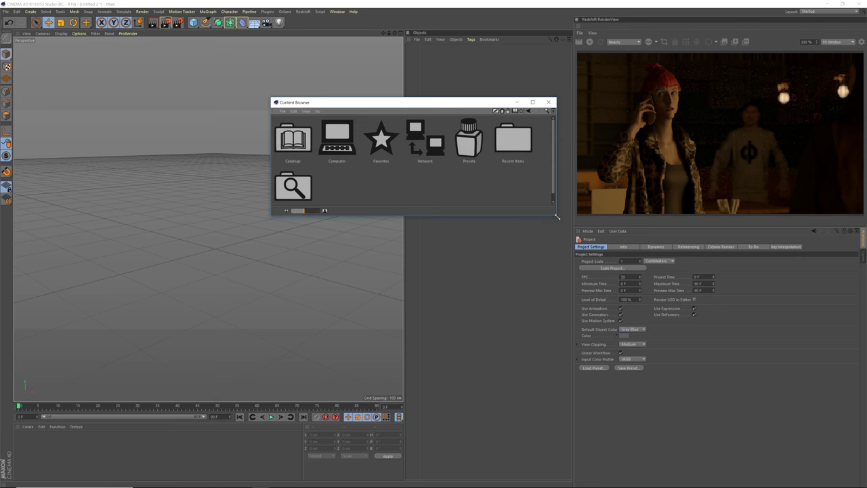
{"action": "left_click_drag", "start_coordinate": [557, 217], "coordinate": [664, 357]}
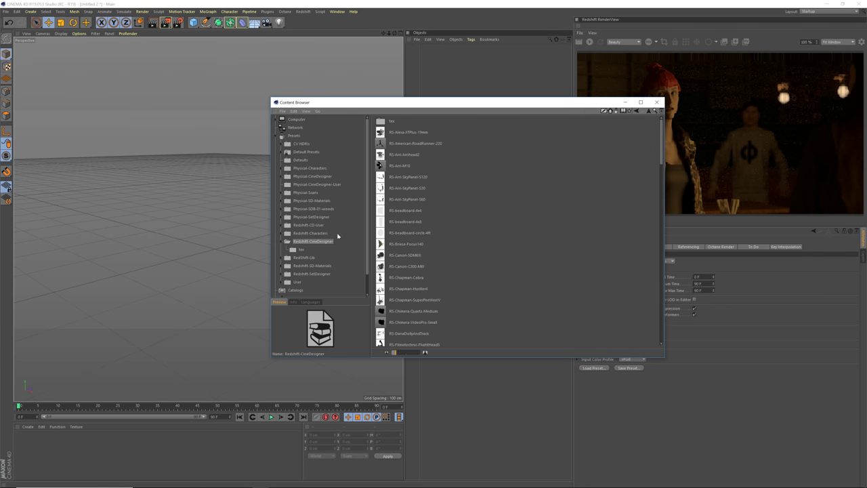
{"action": "left_click", "coordinate": [282, 242]}
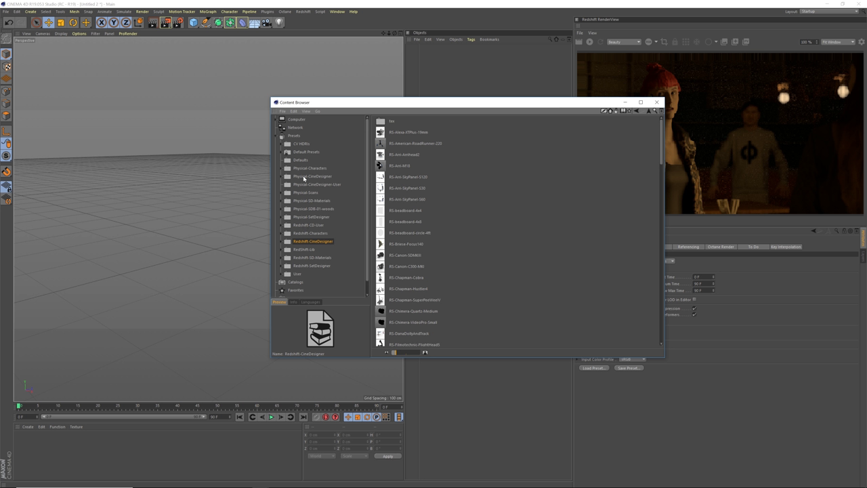
Enlarge the Redshift-Characters preset thumbnails and load the RS v01-01 male character into the scene
{"action": "left_click", "coordinate": [322, 234]}
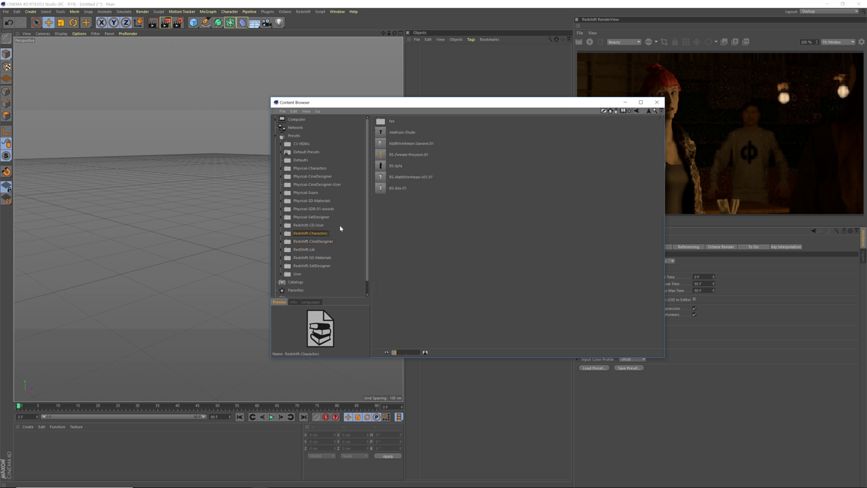
{"action": "right_click", "coordinate": [444, 216]}
{"action": "left_click", "coordinate": [414, 260]}
{"action": "left_click_drag", "start_coordinate": [407, 354], "coordinate": [410, 353]}
{"action": "left_click", "coordinate": [396, 274]}
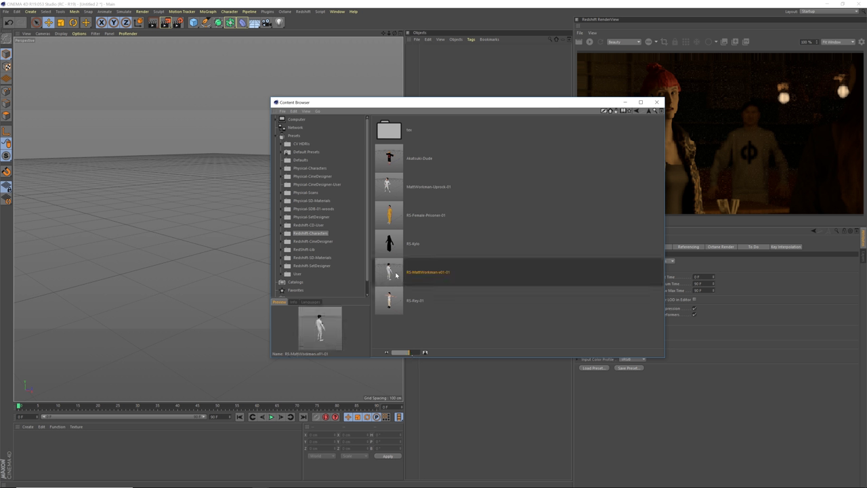
{"action": "double_click", "coordinate": [389, 274]}
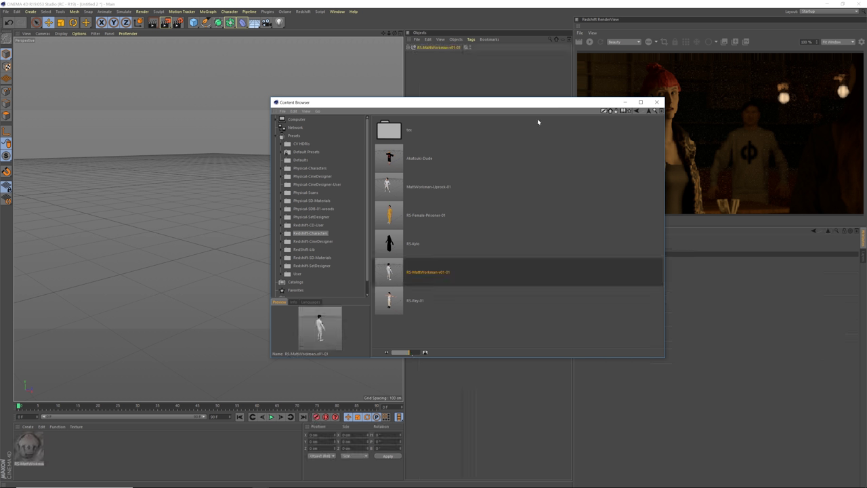
Examine the loaded character from the front in the viewport, and close the Content Browser
{"action": "left_click_drag", "start_coordinate": [545, 103], "coordinate": [588, 101]}
{"action": "left_click", "coordinate": [210, 204]}
{"action": "left_click_drag", "start_coordinate": [209, 204], "coordinate": [164, 185], "text": "alt"}
{"action": "right_click_drag", "start_coordinate": [165, 186], "coordinate": [210, 189], "text": "alt"}
{"action": "left_click_drag", "start_coordinate": [210, 189], "coordinate": [195, 195], "text": "alt"}
{"action": "right_click_drag", "start_coordinate": [194, 196], "coordinate": [203, 198], "text": "alt"}
{"action": "middle_click_drag", "start_coordinate": [203, 198], "coordinate": [202, 185], "text": "alt"}
{"action": "left_click_drag", "start_coordinate": [202, 185], "coordinate": [203, 190], "text": "alt"}
{"action": "right_click_drag", "start_coordinate": [202, 190], "coordinate": [209, 191], "text": "alt"}
{"action": "left_click_drag", "start_coordinate": [210, 192], "coordinate": [211, 202], "text": "alt"}
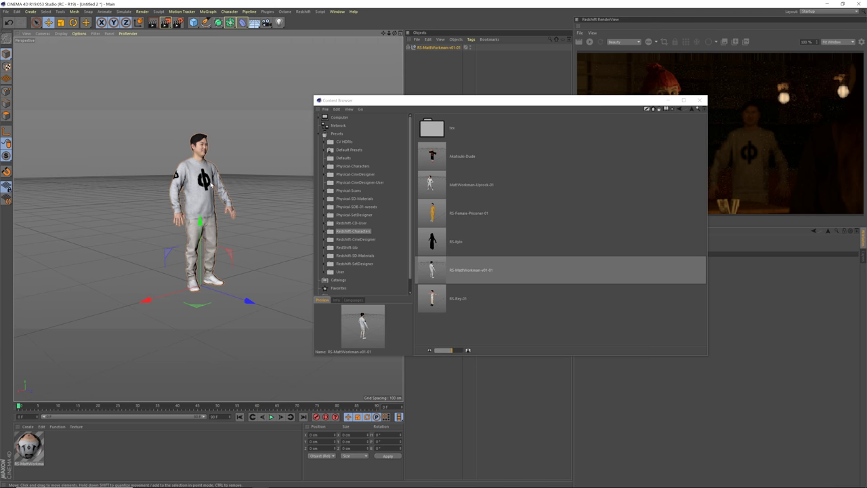
{"action": "left_click", "coordinate": [699, 100]}
Expand the character's hierarchy and examine its geo polygon mesh up close in the viewport
{"action": "left_click", "coordinate": [417, 74]}
{"action": "left_click", "coordinate": [438, 48]}
{"action": "left_click", "coordinate": [408, 48]}
{"action": "left_click", "coordinate": [422, 85]}
{"action": "left_click", "coordinate": [424, 61]}
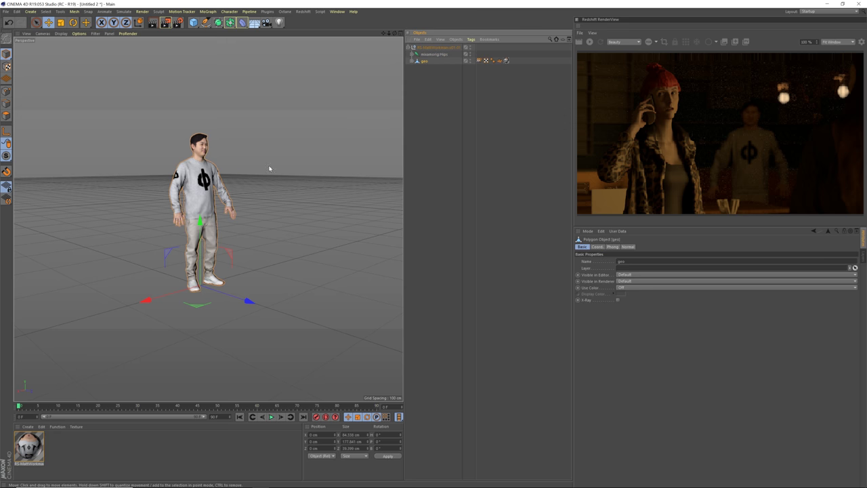
{"action": "scroll", "coordinate": [200, 183], "scroll_direction": "up", "scroll_amount": 6}
{"action": "scroll", "coordinate": [200, 183], "scroll_direction": "down", "scroll_amount": 4}
{"action": "middle_click_drag", "start_coordinate": [192, 196], "coordinate": [200, 187], "text": "alt"}
{"action": "left_click_drag", "start_coordinate": [201, 194], "coordinate": [201, 187], "text": "alt"}
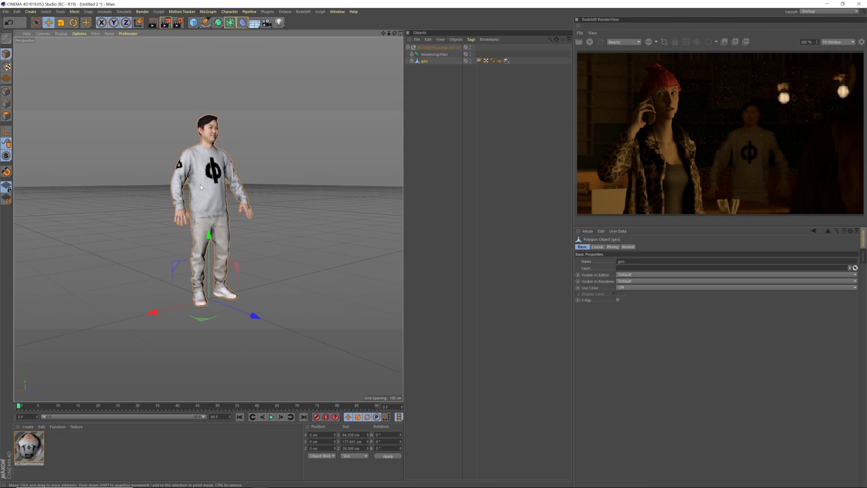
Inspect the character rig's mixamorig:Hips joint and compare it with the geo mesh
{"action": "left_click", "coordinate": [431, 54]}
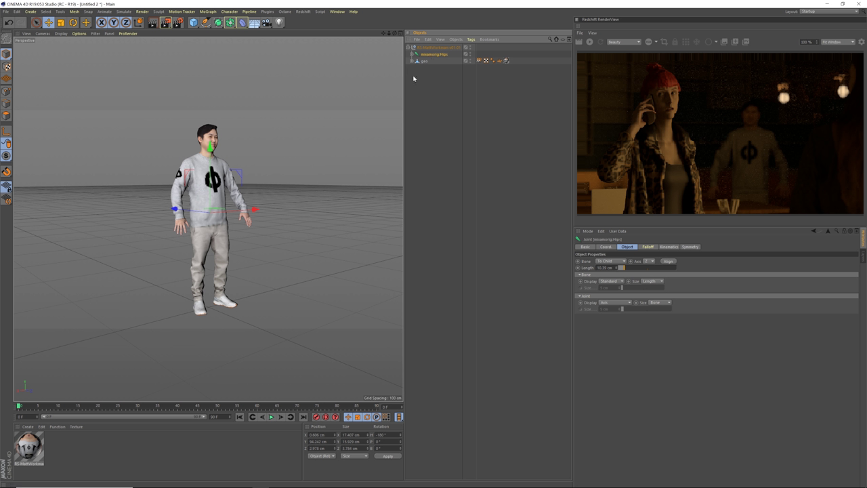
{"action": "left_click", "coordinate": [424, 78]}
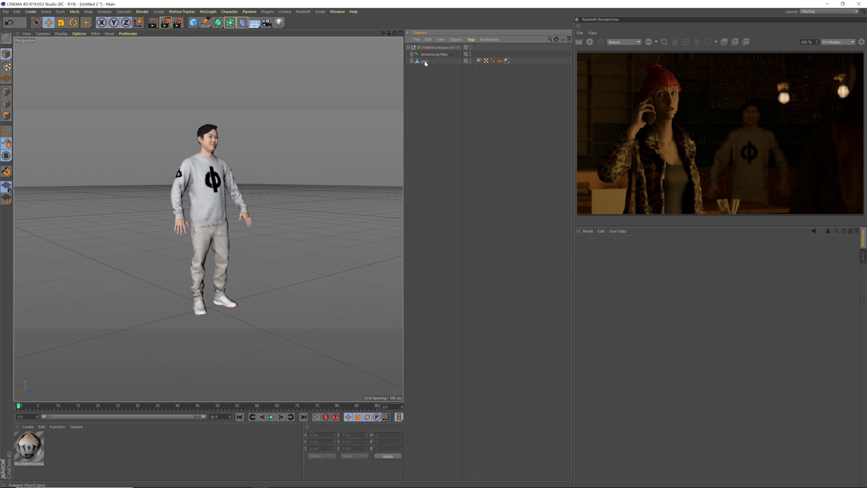
{"action": "left_click", "coordinate": [425, 61]}
{"action": "left_click", "coordinate": [440, 79]}
Select the geo mesh's material tag and open the character's Redshift material in the Material Editor
{"action": "left_click", "coordinate": [424, 61]}
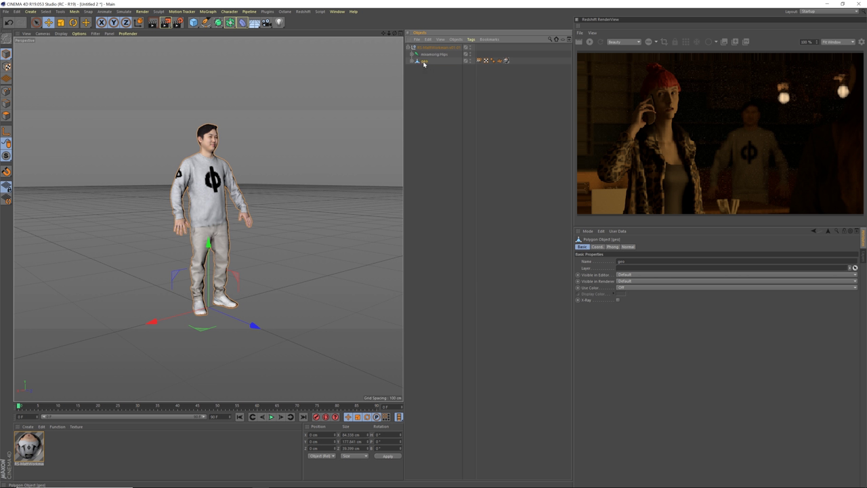
{"action": "left_click", "coordinate": [506, 61]}
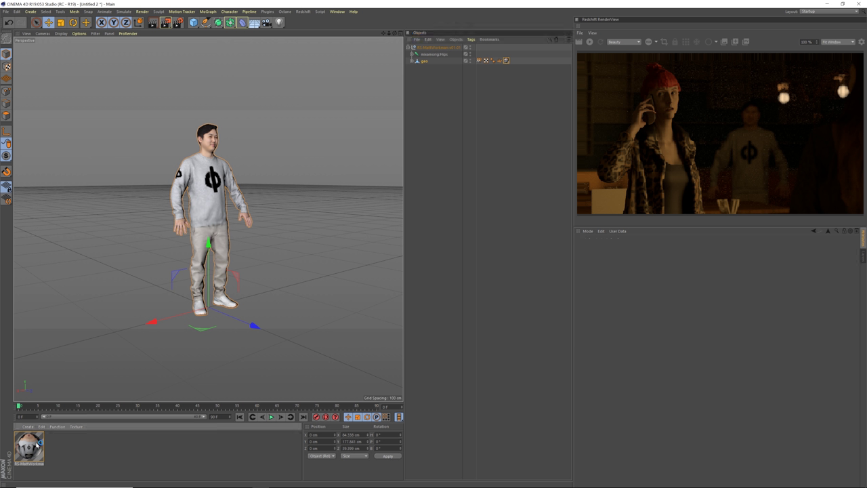
{"action": "double_click", "coordinate": [29, 446]}
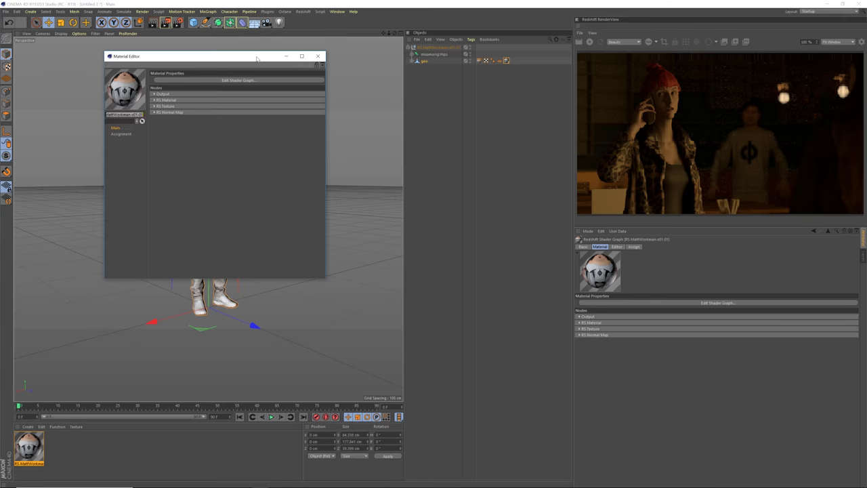
Examine the character material's Output and RS Material node properties in the Material Editor, and close the editor
{"action": "left_click_drag", "start_coordinate": [257, 59], "coordinate": [416, 94]}
{"action": "left_click", "coordinate": [352, 122]}
{"action": "left_click", "coordinate": [351, 152]}
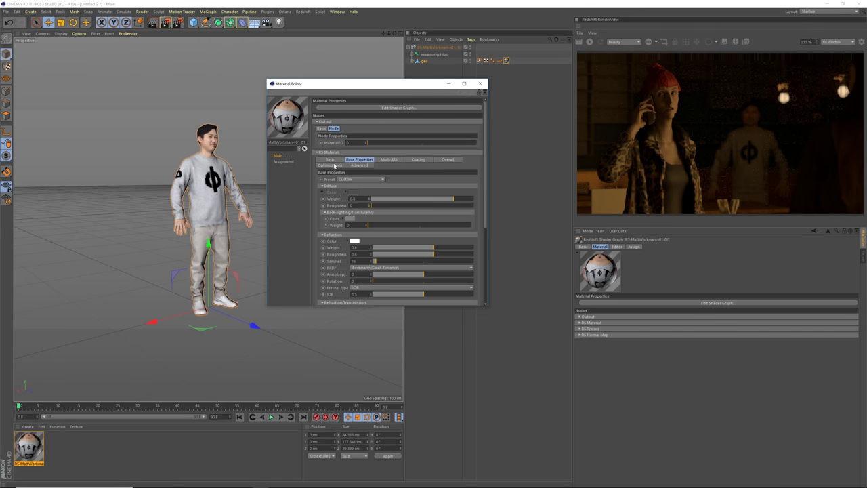
{"action": "left_click", "coordinate": [338, 153]}
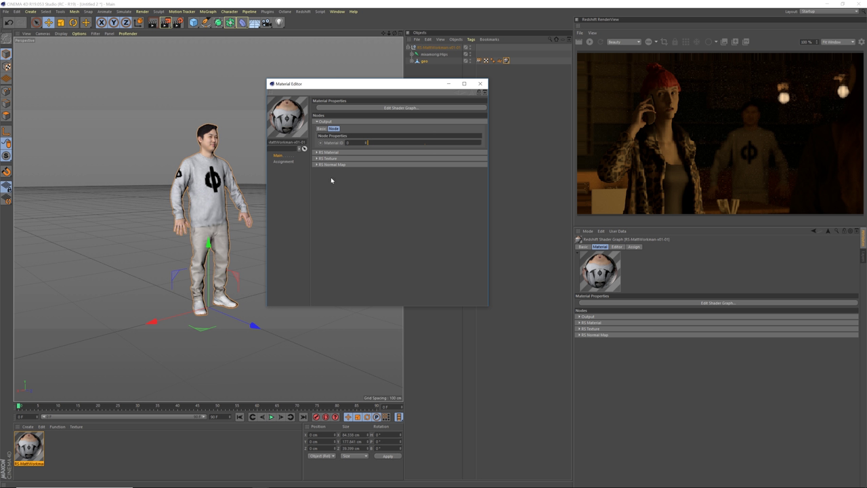
{"action": "left_click", "coordinate": [480, 84]}
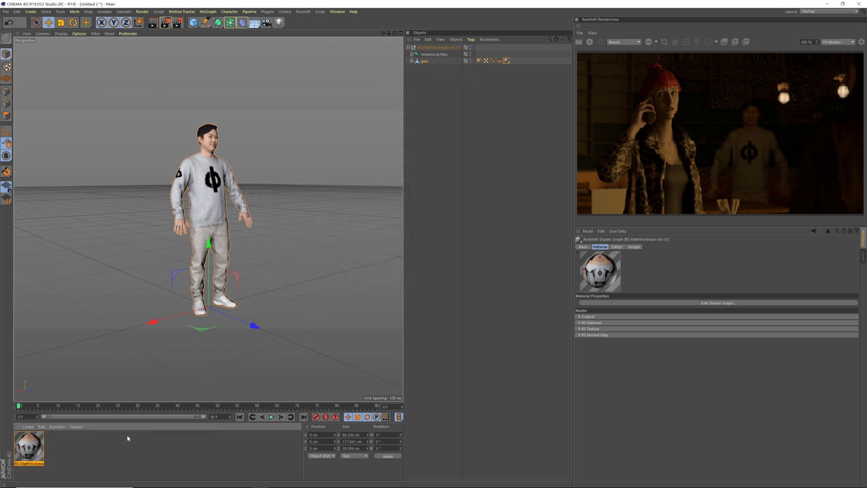
Open the character material's shader graph in an enlarged window and space out the RS Texture and RS Material nodes
{"action": "left_click", "coordinate": [41, 447]}
{"action": "left_click", "coordinate": [716, 303]}
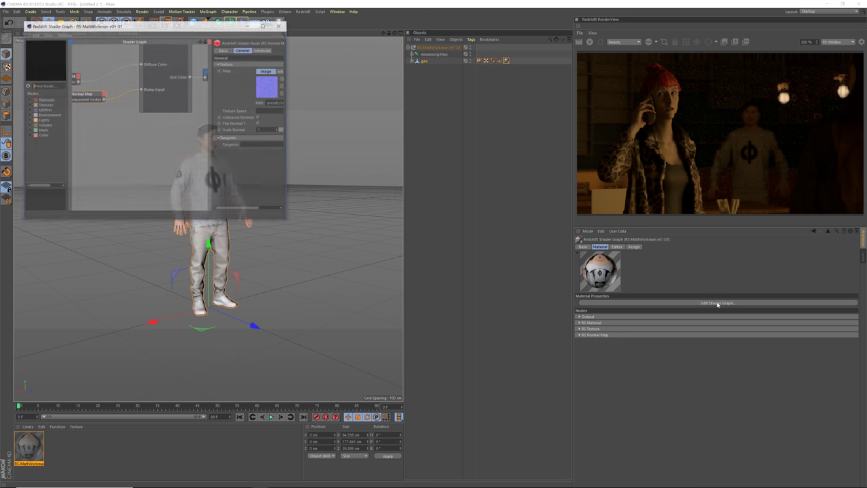
{"action": "left_click_drag", "start_coordinate": [223, 28], "coordinate": [311, 77]}
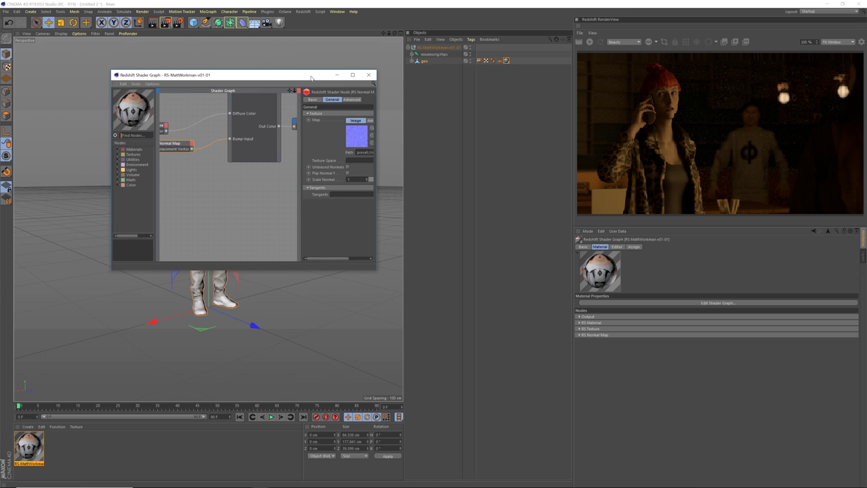
{"action": "left_click_drag", "start_coordinate": [378, 270], "coordinate": [576, 341]}
{"action": "middle_click_drag", "start_coordinate": [384, 177], "coordinate": [382, 230]}
{"action": "scroll", "coordinate": [333, 213], "scroll_direction": "up", "scroll_amount": 2}
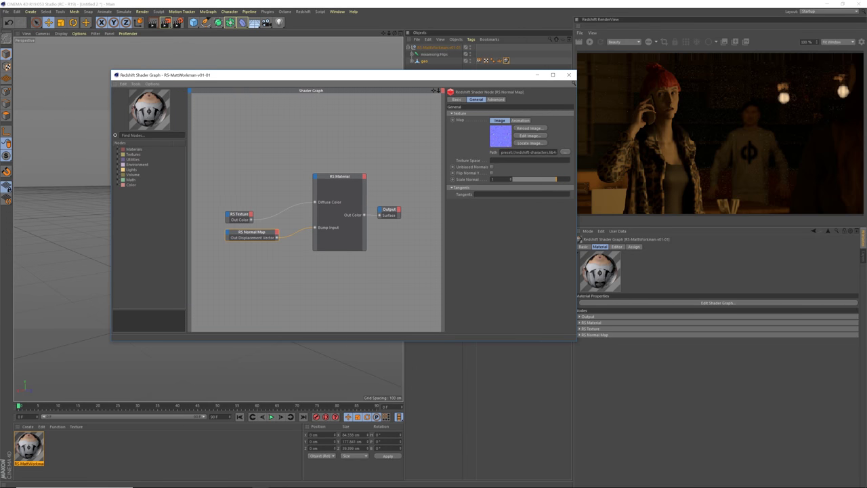
{"action": "left_click_drag", "start_coordinate": [236, 217], "coordinate": [236, 187]}
{"action": "left_click_drag", "start_coordinate": [367, 80], "coordinate": [296, 121]}
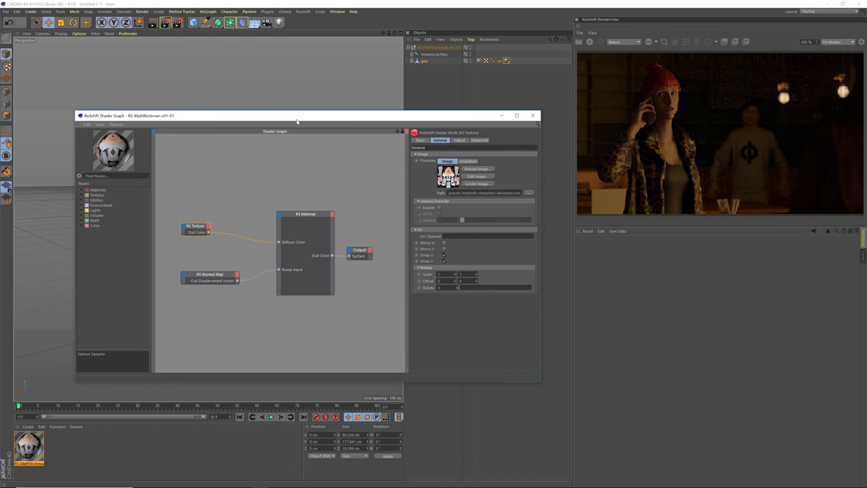
{"action": "left_click_drag", "start_coordinate": [309, 218], "coordinate": [296, 207]}
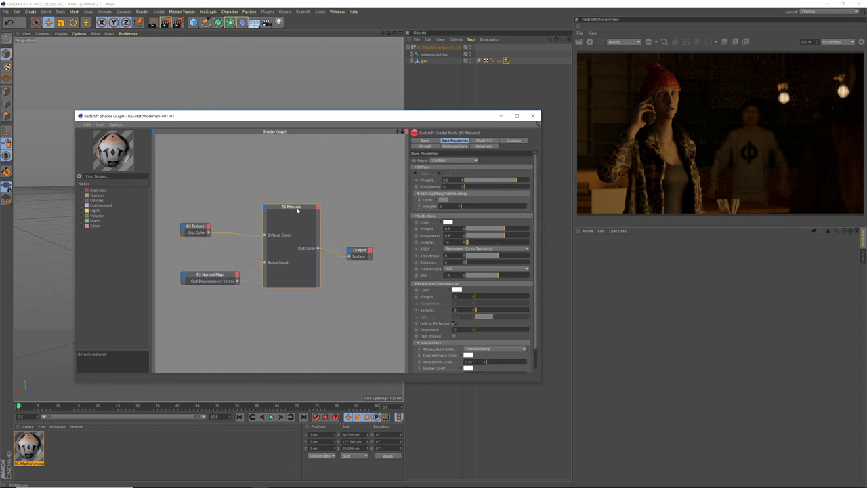
Inspect the settings of the RS Texture, RS Material and RS Normal Map nodes, and close the shader graph
{"action": "left_click_drag", "start_coordinate": [183, 200], "coordinate": [194, 262]}
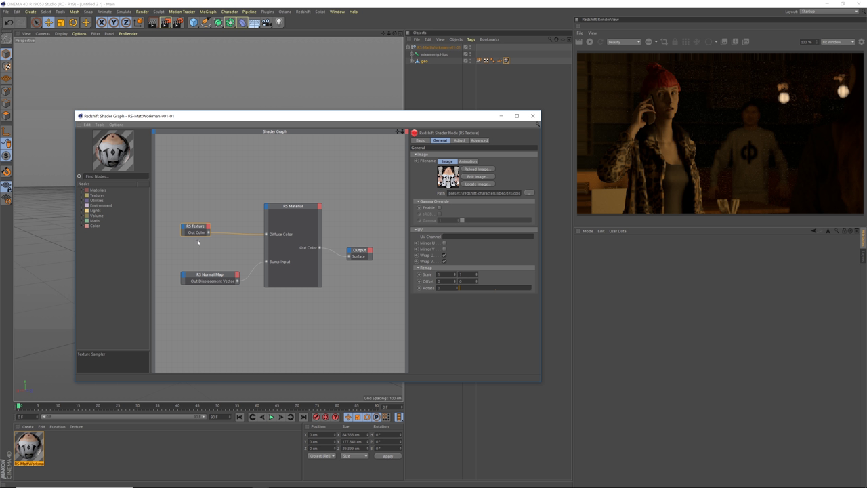
{"action": "left_click", "coordinate": [295, 207]}
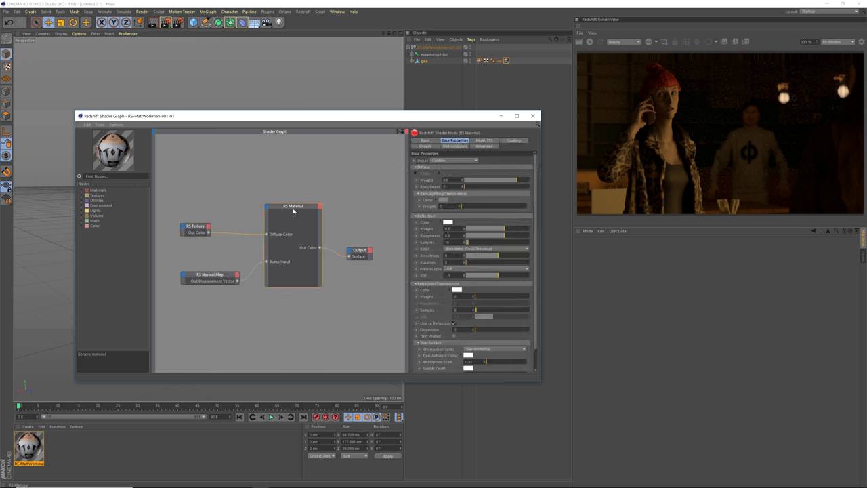
{"action": "left_click", "coordinate": [197, 231]}
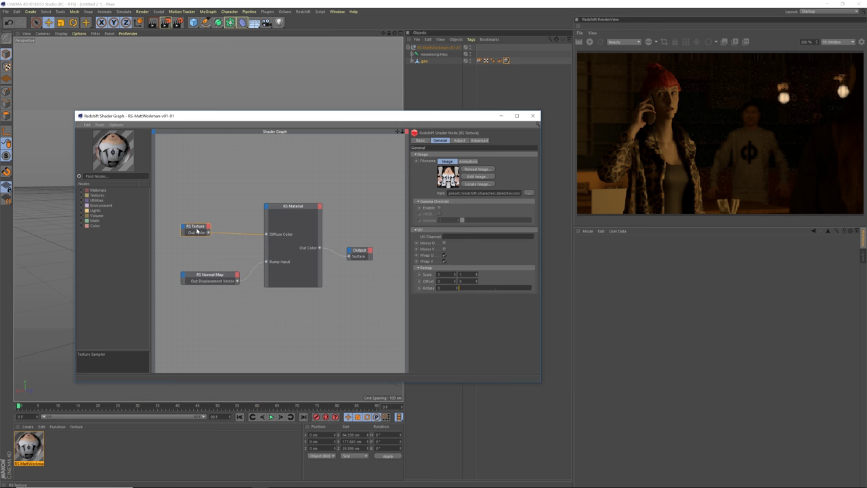
{"action": "left_click", "coordinate": [291, 212]}
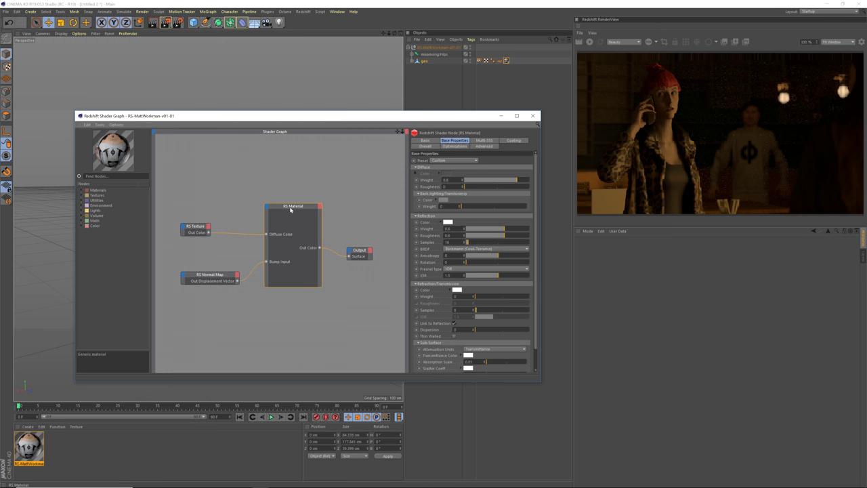
{"action": "left_click", "coordinate": [215, 280]}
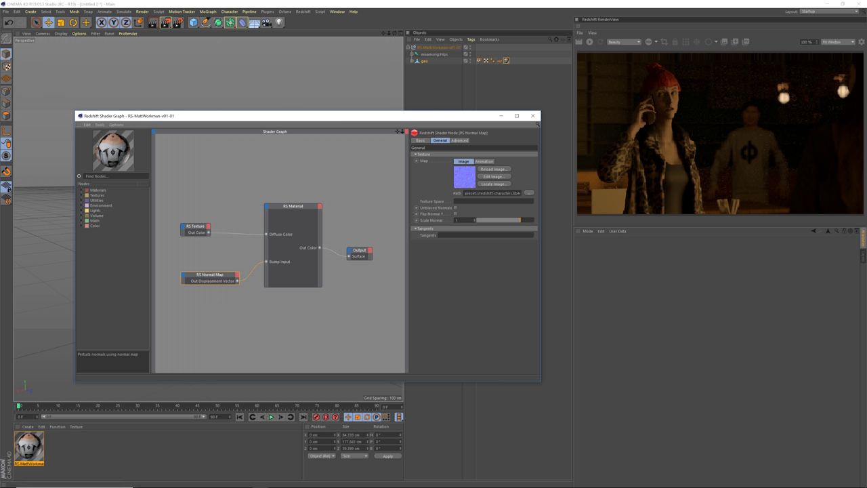
{"action": "left_click", "coordinate": [534, 116]}
Add a plane as a floor beneath the character and frame both in the perspective view
{"action": "left_click", "coordinate": [194, 22]}
{"action": "left_click", "coordinate": [253, 45]}
{"action": "left_click_drag", "start_coordinate": [216, 227], "coordinate": [219, 280], "text": "alt"}
{"action": "scroll", "coordinate": [238, 267], "scroll_direction": "down", "scroll_amount": 3}
{"action": "left_click_drag", "start_coordinate": [208, 220], "coordinate": [192, 266], "text": "alt"}
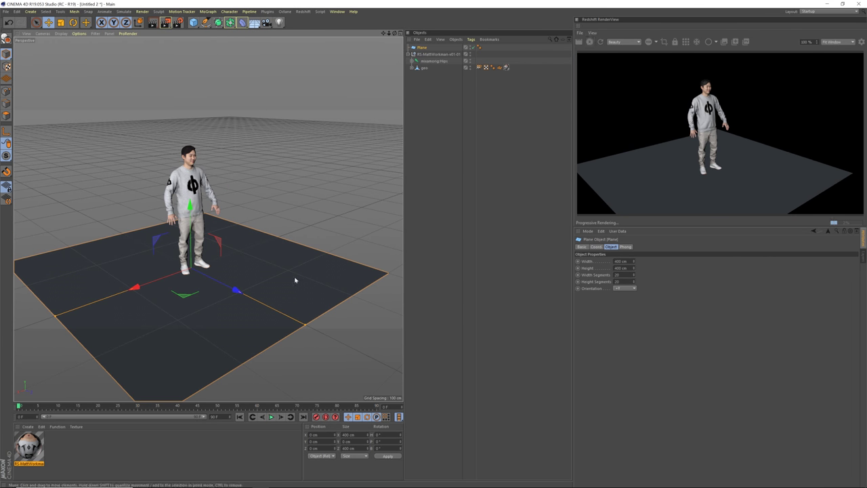
{"action": "left_click_drag", "start_coordinate": [234, 263], "coordinate": [196, 206], "text": "alt"}
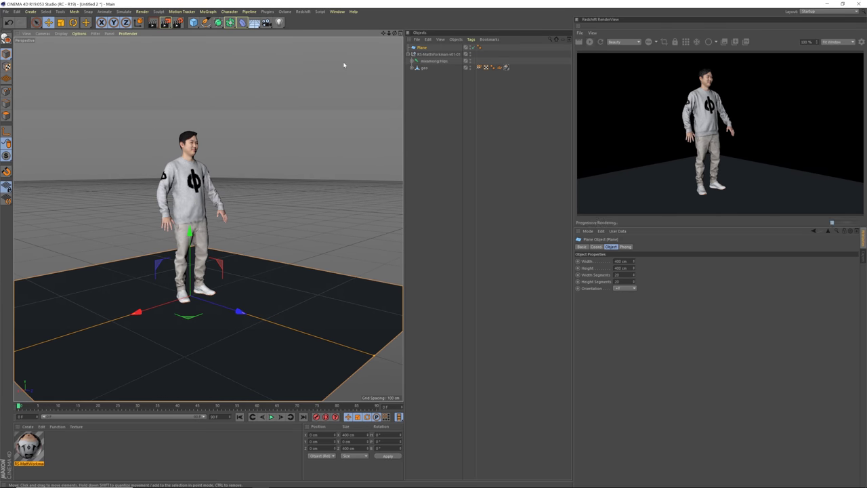
Add a Redshift Dome Light to light the scene
{"action": "left_click", "coordinate": [302, 11]}
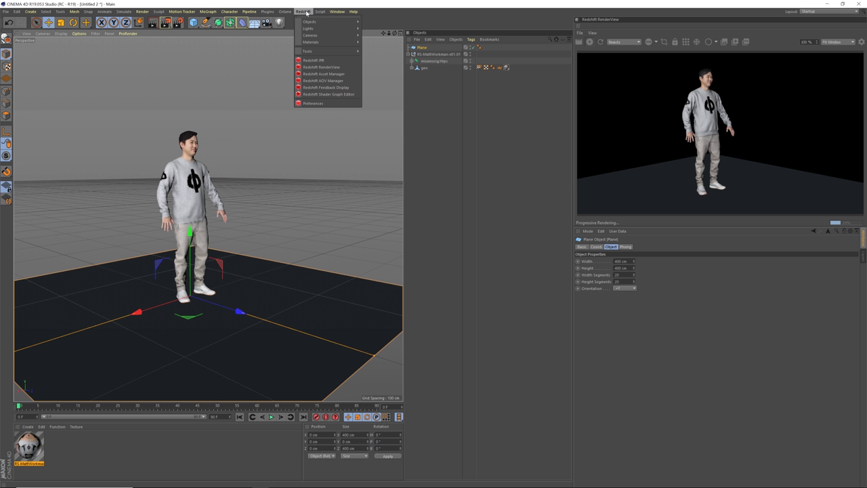
{"action": "mouse_move", "coordinate": [315, 30]}
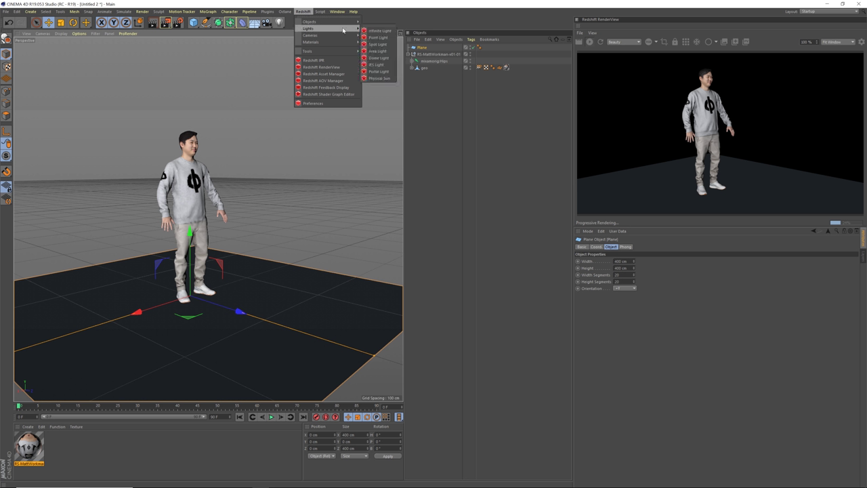
{"action": "left_click", "coordinate": [378, 58]}
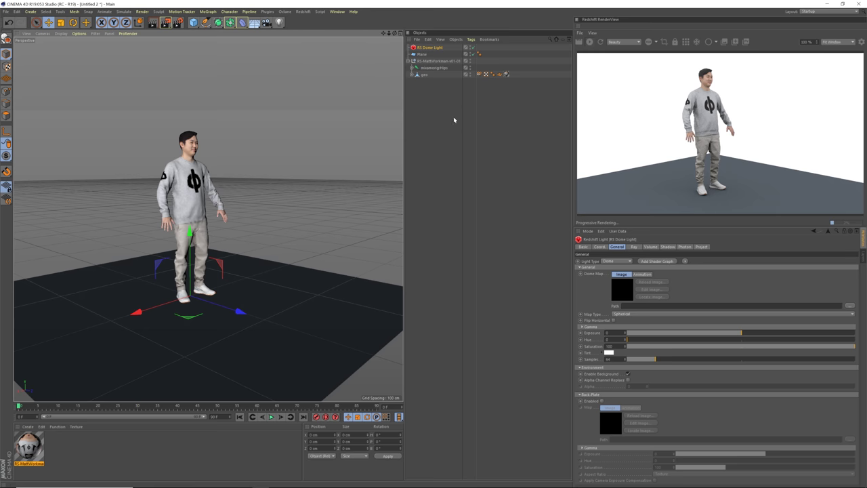
{"action": "left_click", "coordinate": [454, 119]}
{"action": "left_click", "coordinate": [254, 23]}
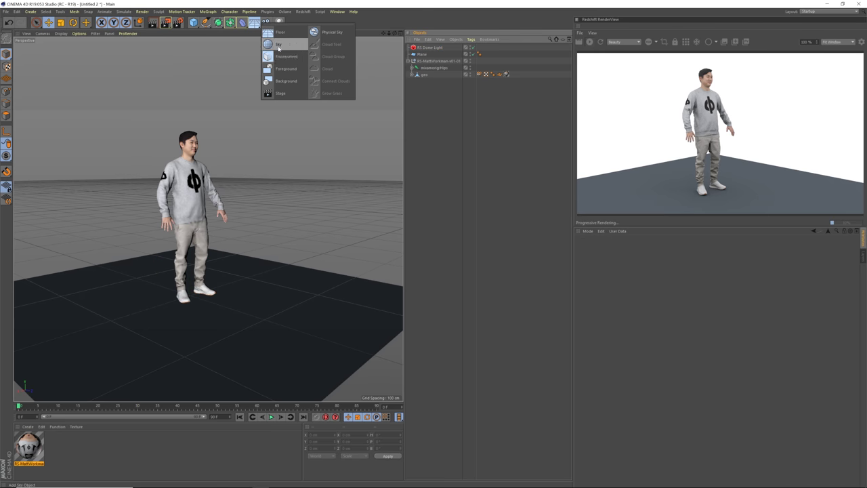
{"action": "left_click", "coordinate": [430, 119]}
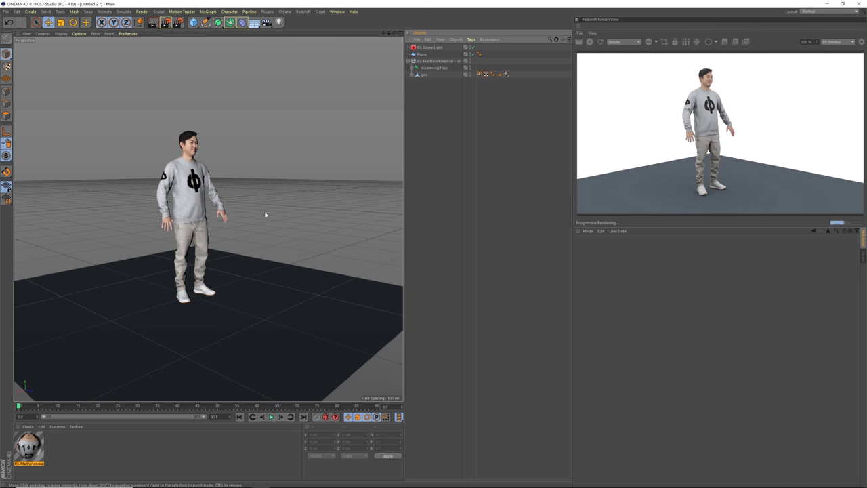
{"action": "mouse_move", "coordinate": [198, 208]}
{"action": "left_mouse_down", "text": "alt"}
{"action": "mouse_move", "coordinate": [145, 188]}
{"action": "mouse_move", "coordinate": [378, 189]}
{"action": "mouse_move", "coordinate": [210, 192]}
{"action": "mouse_move", "coordinate": [197, 186]}
{"action": "mouse_move", "coordinate": [187, 149]}
{"action": "mouse_move", "coordinate": [187, 203]}
{"action": "mouse_move", "coordinate": [177, 200]}
{"action": "mouse_move", "coordinate": [215, 197]}
{"action": "mouse_move", "coordinate": [193, 197]}
{"action": "left_mouse_up", "text": "alt"}
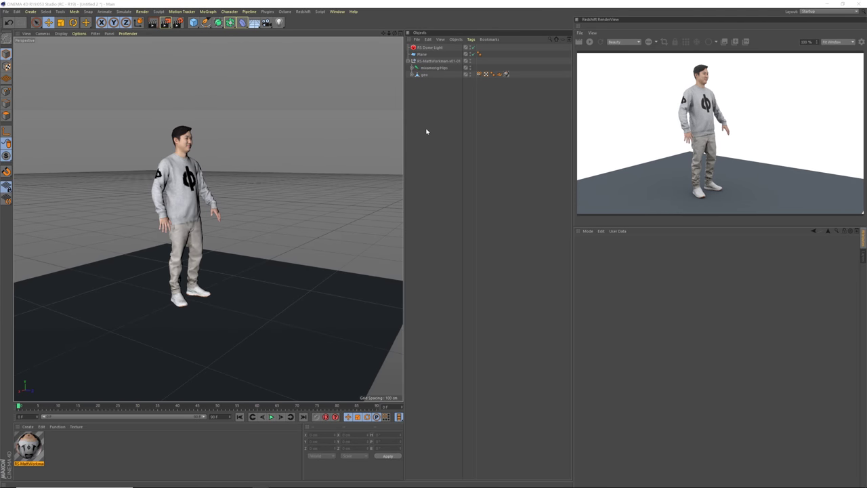
Try to render the current frame of the character to the Picture Viewer
{"action": "key", "text": "shift+r"}
{"action": "left_click", "coordinate": [412, 68]}
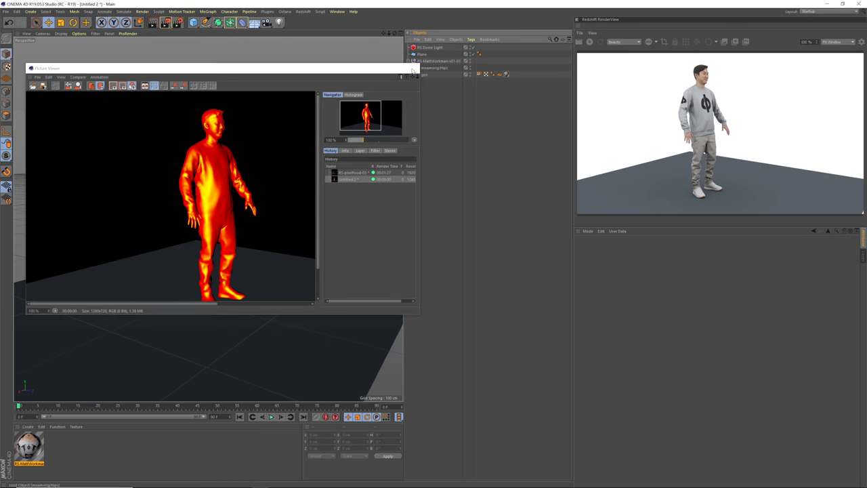
{"action": "left_click", "coordinate": [166, 22]}
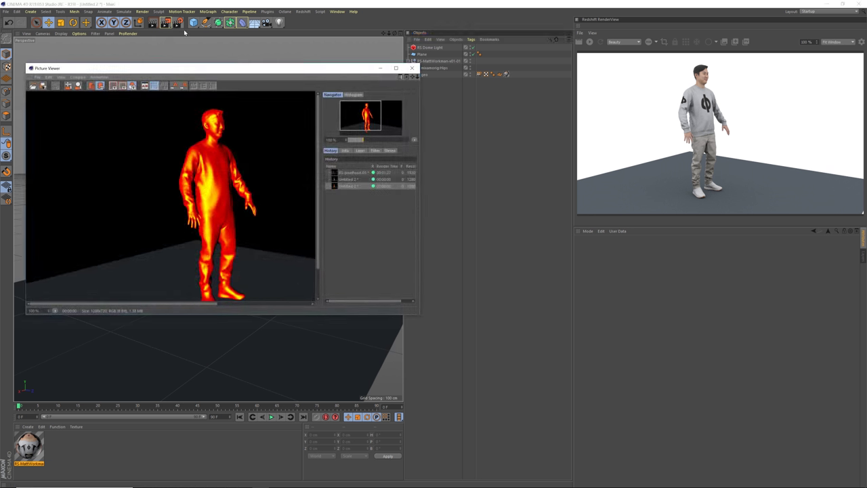
Set the renderer to Redshift in the render settings and close them
{"action": "left_click", "coordinate": [177, 22]}
{"action": "left_click", "coordinate": [96, 23]}
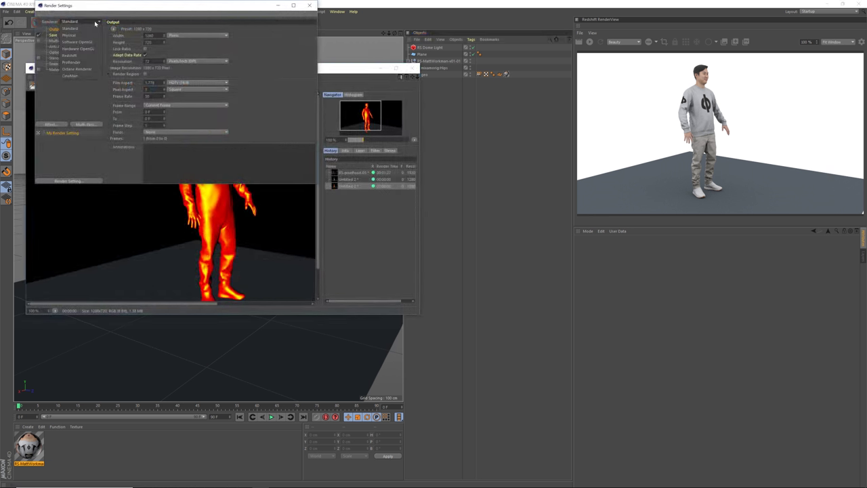
{"action": "left_click", "coordinate": [78, 56]}
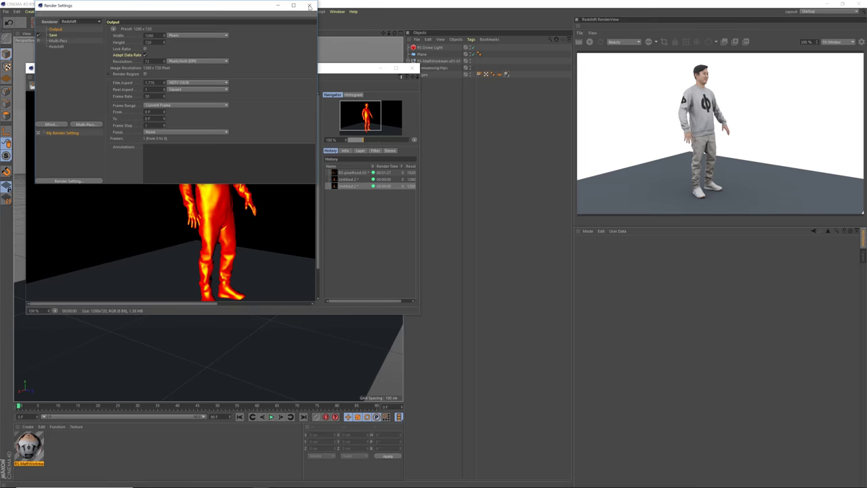
{"action": "left_click", "coordinate": [309, 6]}
Render the current frame with Redshift, enlarge the Picture Viewer to check the image, and close it
{"action": "left_click_drag", "start_coordinate": [302, 75], "coordinate": [329, 65]}
{"action": "key", "text": "shift+r"}
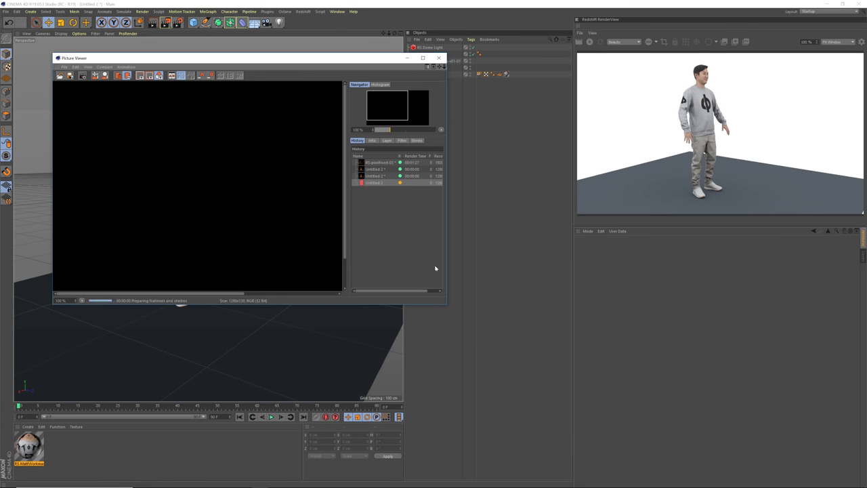
{"action": "left_click_drag", "start_coordinate": [444, 305], "coordinate": [644, 421]}
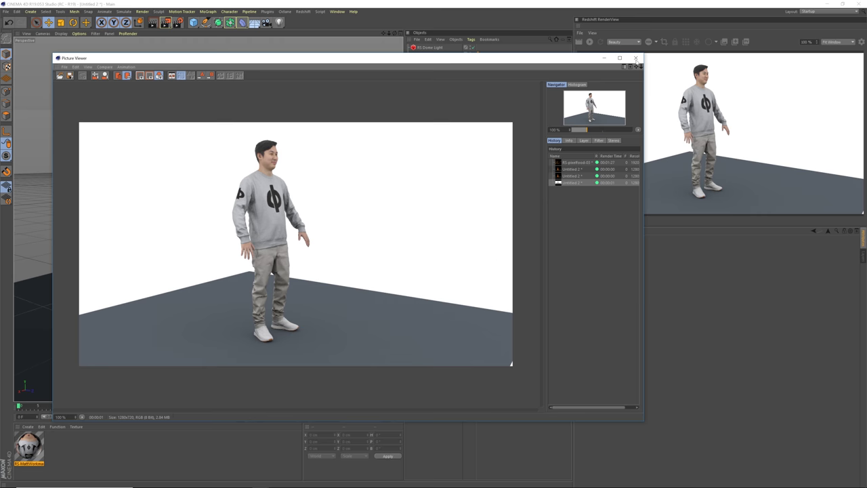
{"action": "left_click", "coordinate": [635, 59]}
Create a new standard Redshift material in the Material Manager
{"action": "left_click_drag", "start_coordinate": [198, 240], "coordinate": [187, 215], "text": "alt"}
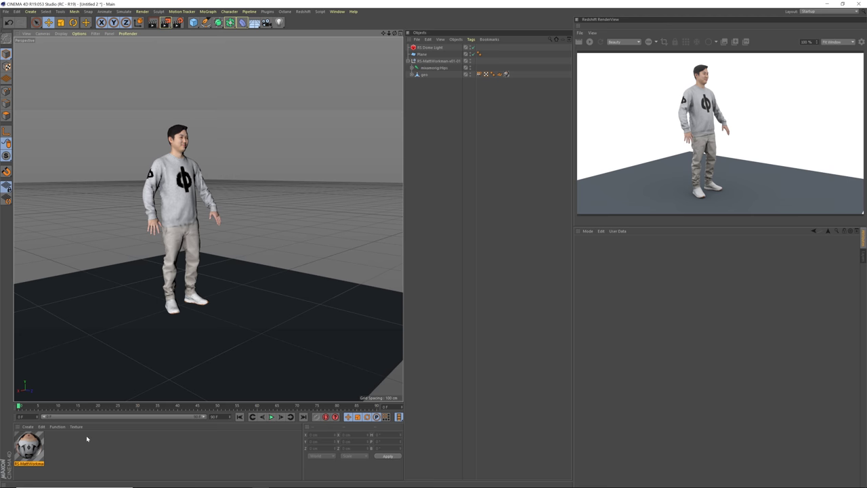
{"action": "left_click", "coordinate": [27, 426]}
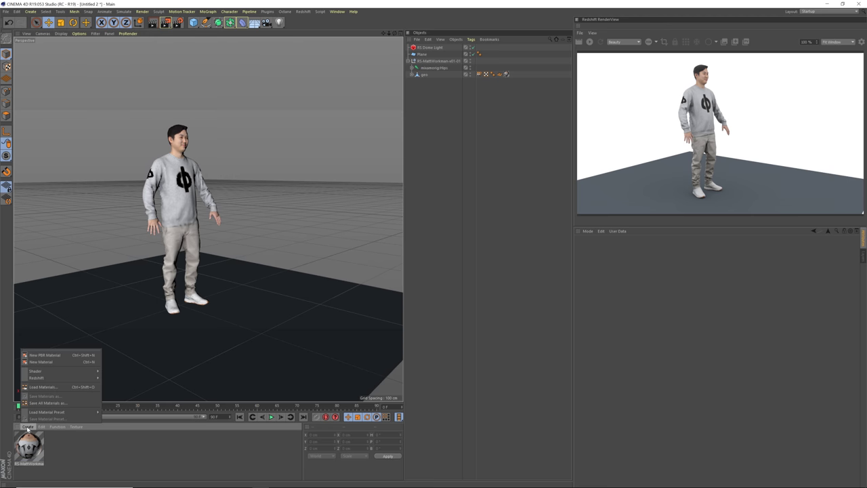
{"action": "mouse_move", "coordinate": [68, 378]}
{"action": "mouse_move", "coordinate": [106, 378]}
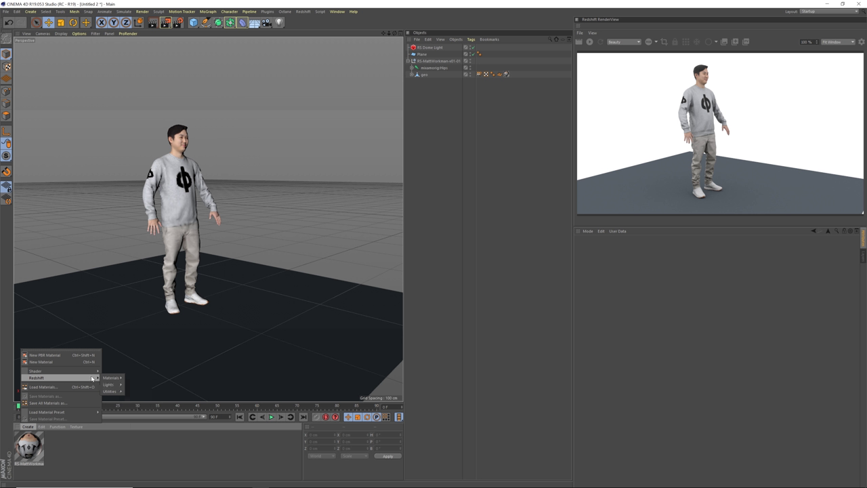
{"action": "left_click", "coordinate": [137, 378]}
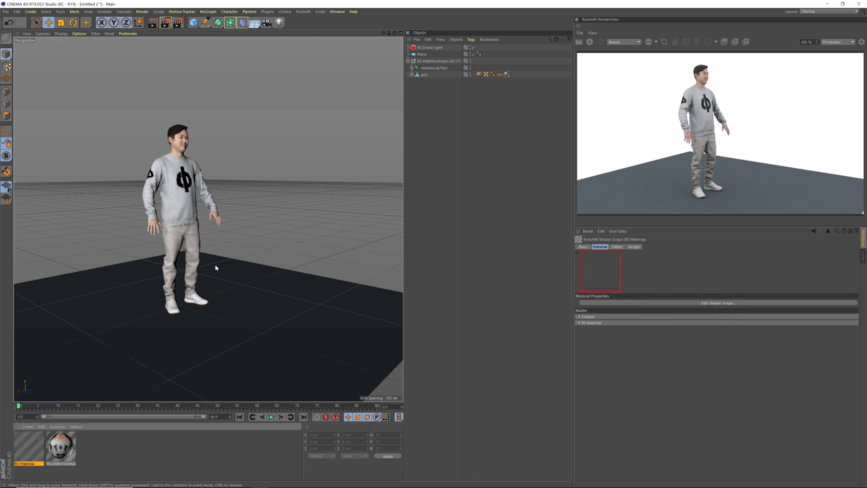
{"action": "left_click", "coordinate": [303, 11]}
{"action": "mouse_move", "coordinate": [359, 42]}
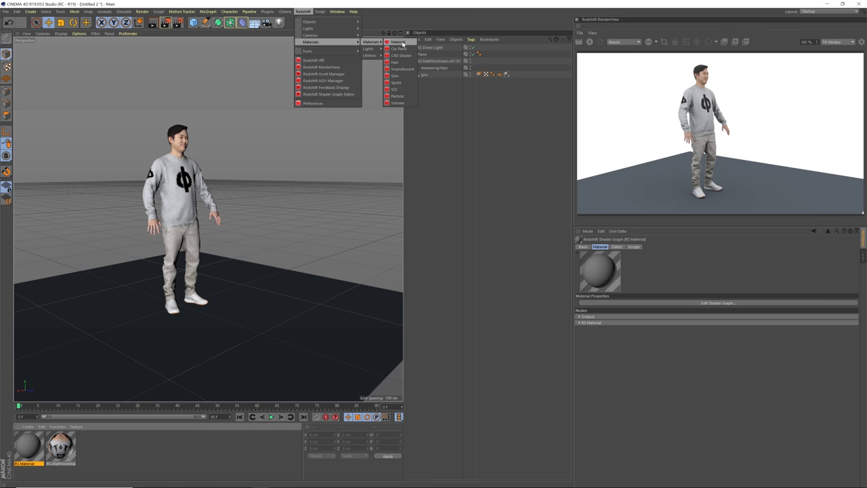
{"action": "left_click", "coordinate": [427, 144]}
Apply the new RS Material to the floor plane
{"action": "left_click_drag", "start_coordinate": [30, 448], "coordinate": [261, 323]}
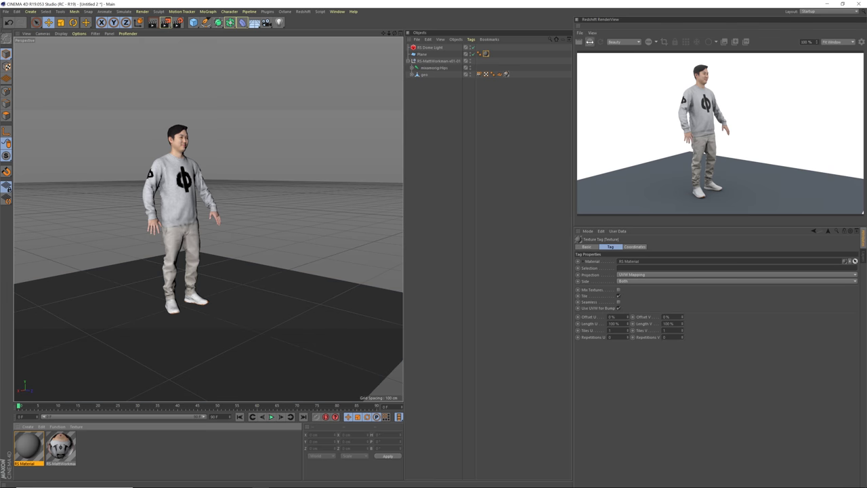
{"action": "mouse_move", "coordinate": [199, 296]}
{"action": "left_mouse_down", "text": "alt"}
{"action": "mouse_move", "coordinate": [207, 271]}
{"action": "mouse_move", "coordinate": [129, 269]}
{"action": "mouse_move", "coordinate": [206, 272]}
{"action": "mouse_move", "coordinate": [193, 289]}
{"action": "left_mouse_up", "text": "alt"}
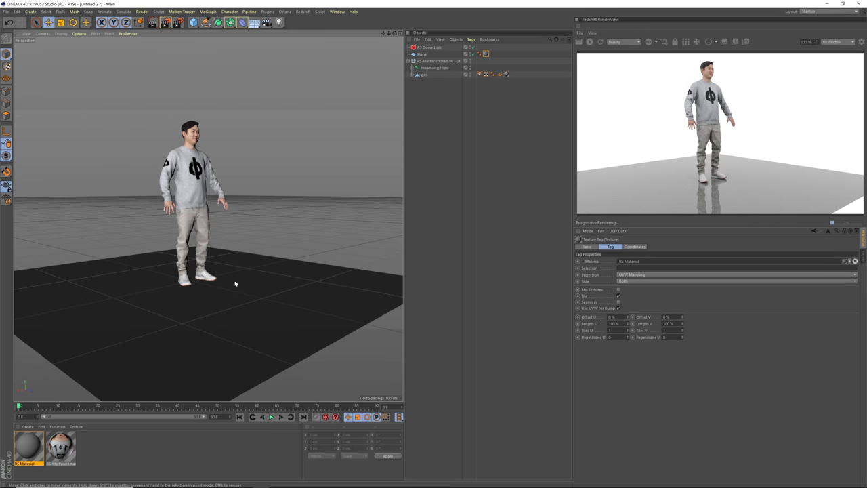
Open the floor's RS Material in the Redshift shader graph editor
{"action": "left_click", "coordinate": [61, 447]}
{"action": "left_click", "coordinate": [30, 450]}
{"action": "left_click", "coordinate": [731, 303]}
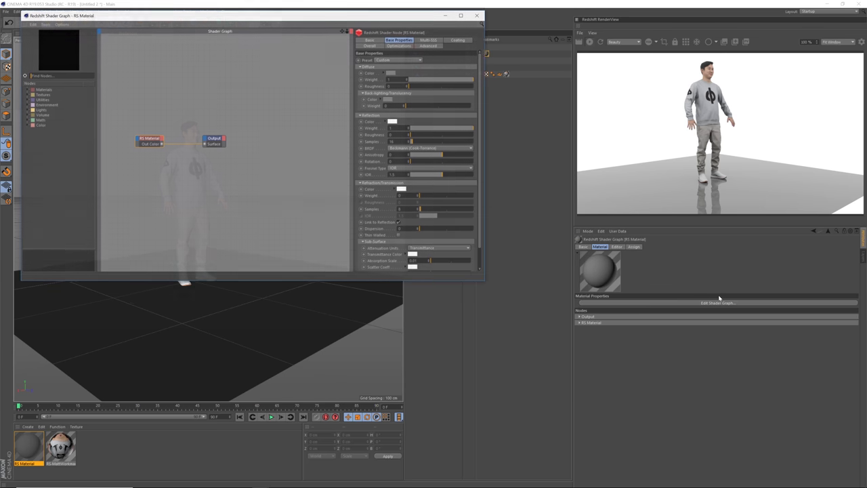
Rearrange the workspace by moving the shader graph window below the scene views, enlarging the Redshift RenderView and rebalancing the viewport width
{"action": "left_click_drag", "start_coordinate": [352, 20], "coordinate": [410, 92]}
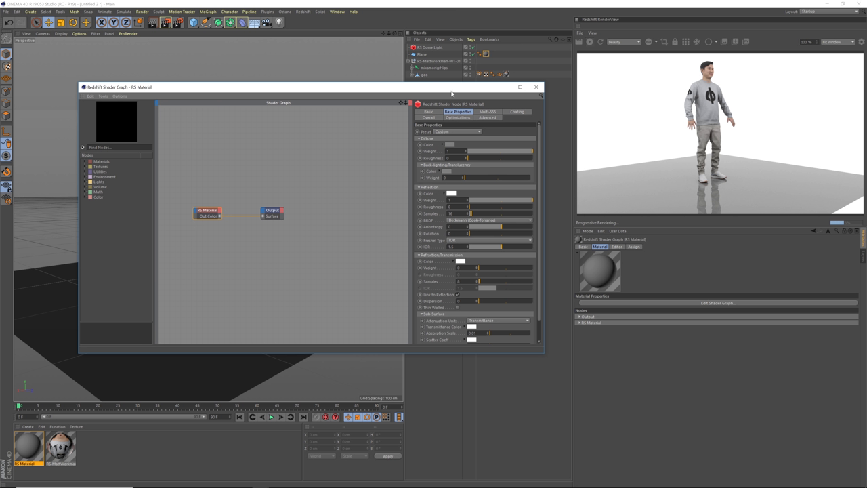
{"action": "left_click_drag", "start_coordinate": [452, 91], "coordinate": [472, 290]}
{"action": "left_click_drag", "start_coordinate": [402, 183], "coordinate": [303, 184]}
{"action": "left_click_drag", "start_coordinate": [573, 176], "coordinate": [430, 176]}
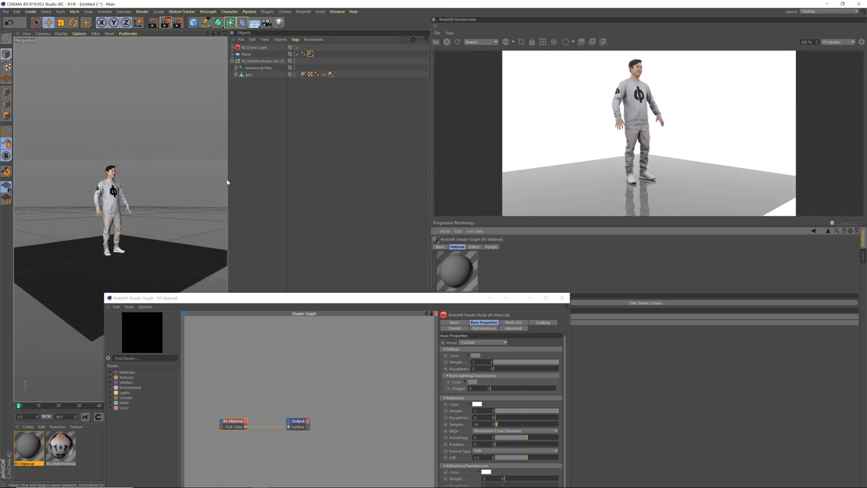
{"action": "left_click_drag", "start_coordinate": [228, 180], "coordinate": [276, 183]}
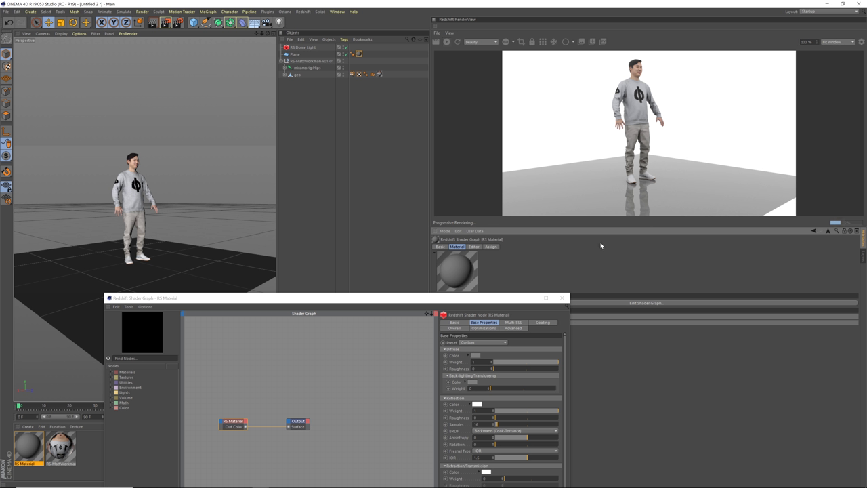
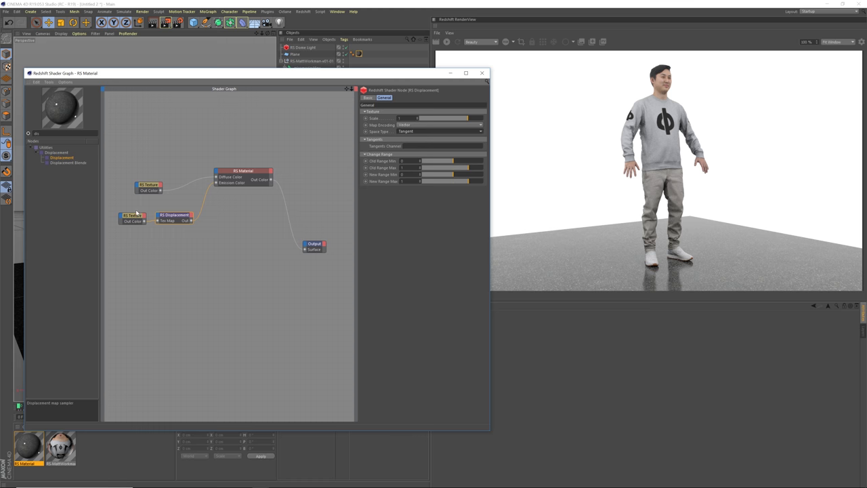
Review the General, Adjust and Advanced settings of the RS Texture node that feeds the RS Displacement node
{"action": "left_click", "coordinate": [130, 220]}
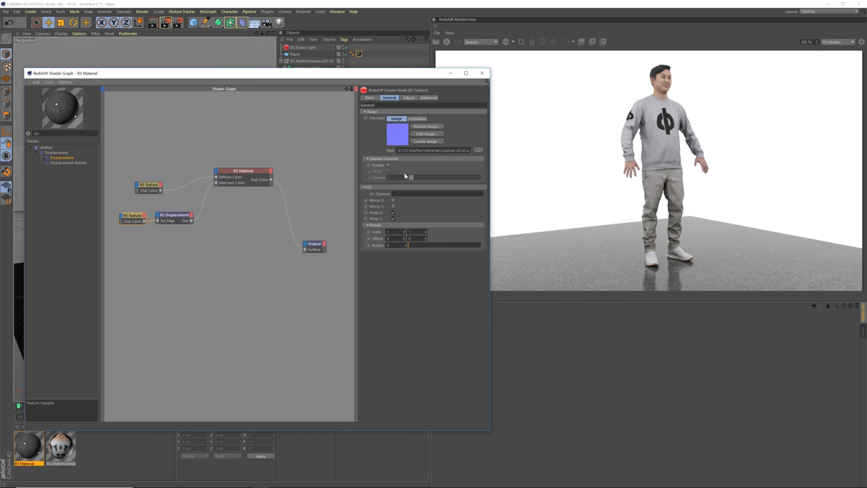
{"action": "left_click", "coordinate": [409, 98]}
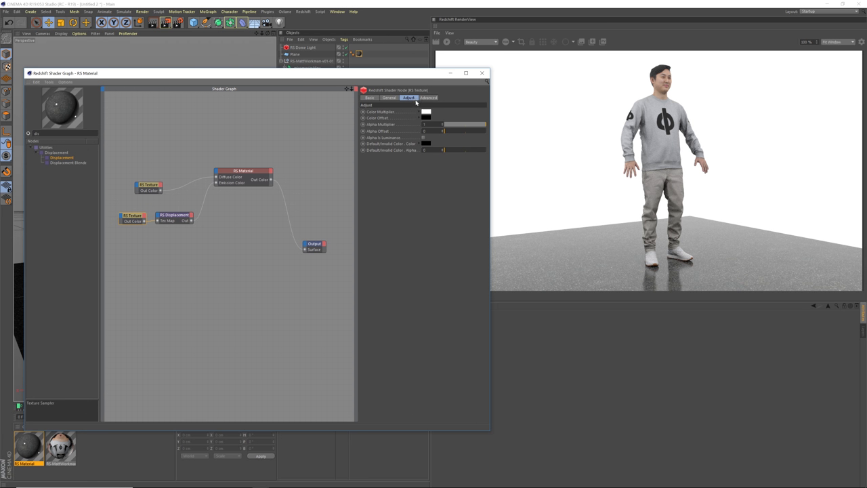
{"action": "left_click", "coordinate": [427, 99]}
{"action": "left_click", "coordinate": [429, 112]}
{"action": "left_click", "coordinate": [427, 111]}
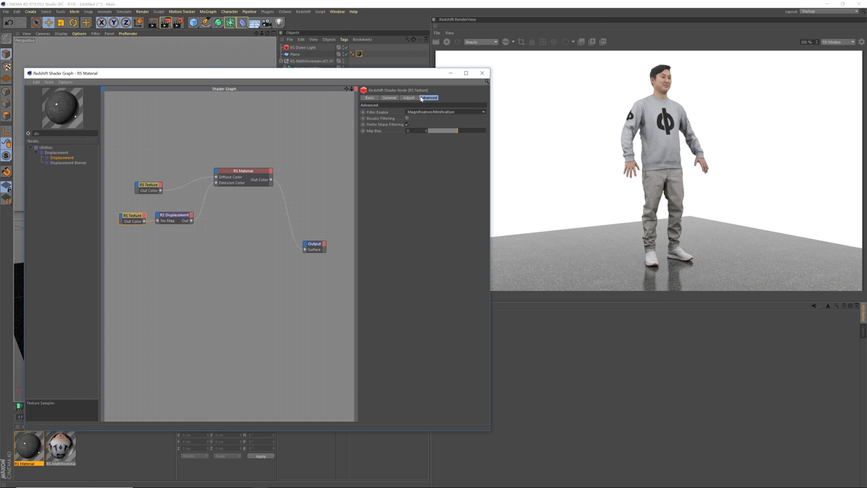
{"action": "left_click", "coordinate": [411, 99]}
{"action": "left_click", "coordinate": [390, 98]}
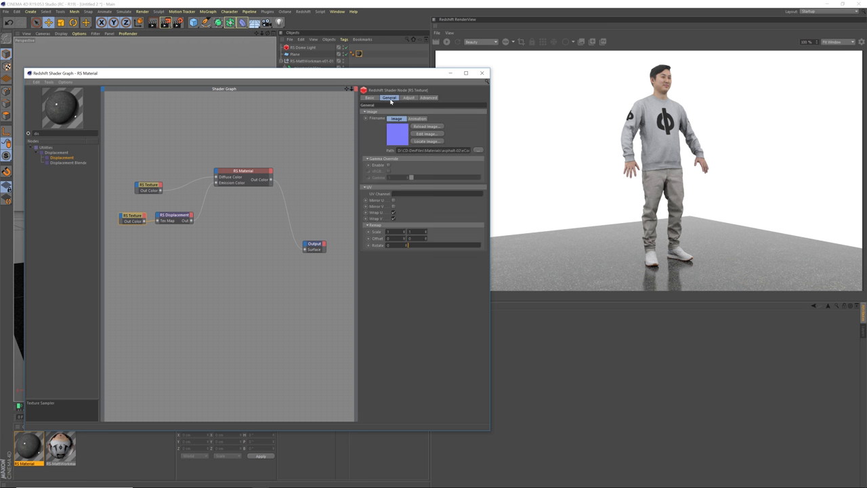
Restart the Redshift preview and examine the floor surface closely around the character's shoes
{"action": "left_click", "coordinate": [446, 41]}
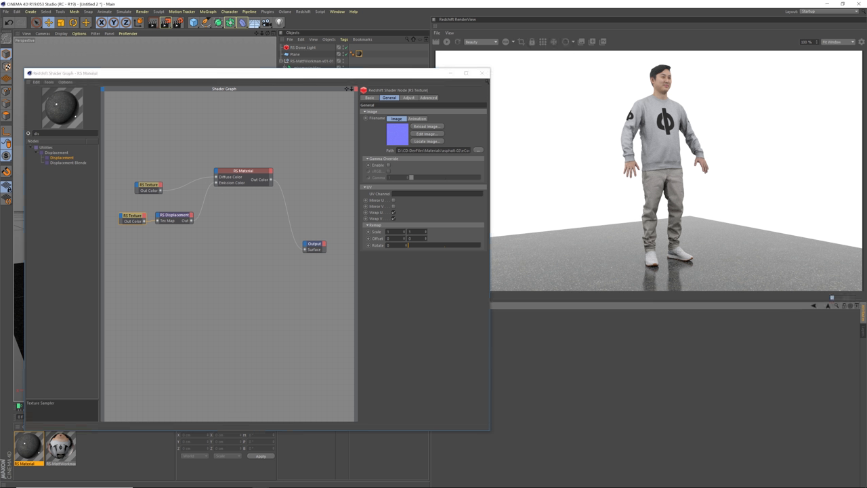
{"action": "left_click_drag", "start_coordinate": [400, 78], "coordinate": [414, 306]}
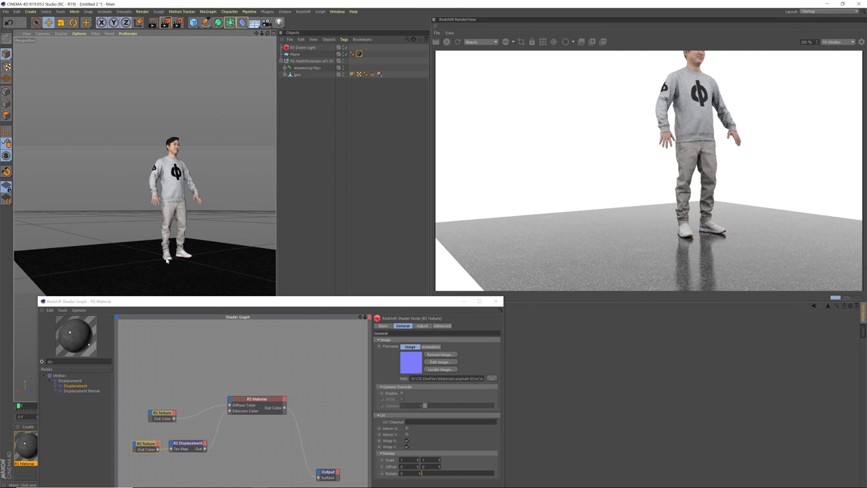
{"action": "scroll", "coordinate": [197, 254], "scroll_direction": "up", "scroll_amount": 8}
{"action": "scroll", "coordinate": [181, 248], "scroll_direction": "up", "scroll_amount": 3}
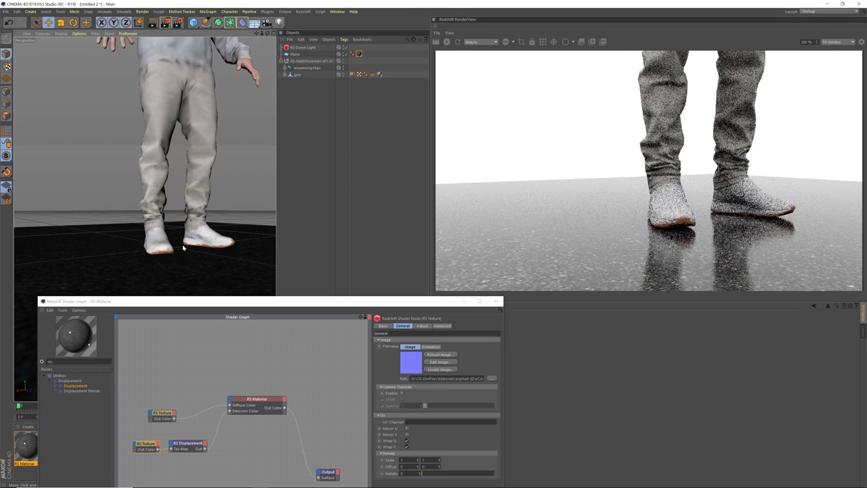
{"action": "middle_click_drag", "start_coordinate": [184, 248], "coordinate": [178, 238], "text": "alt"}
{"action": "scroll", "coordinate": [178, 238], "scroll_direction": "up", "scroll_amount": 1}
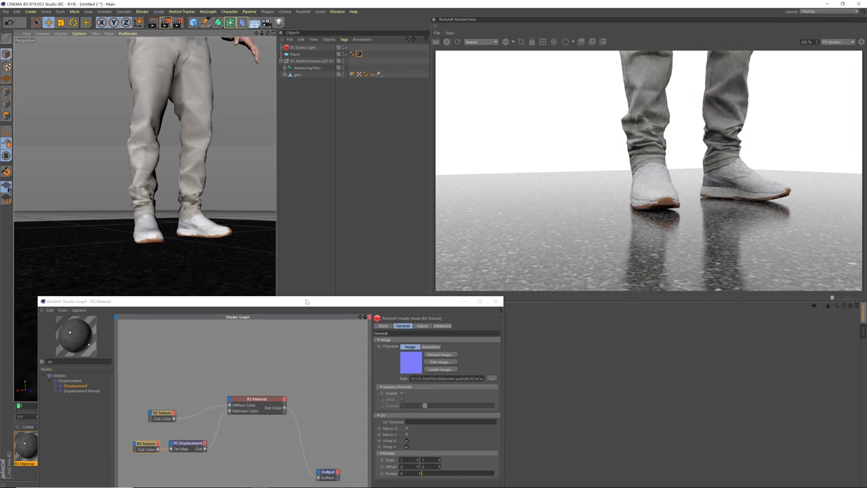
Rewire the RS Displacement output from the RS Material's Emission Color to its overall Bump Input
{"action": "left_click_drag", "start_coordinate": [306, 302], "coordinate": [309, 38]}
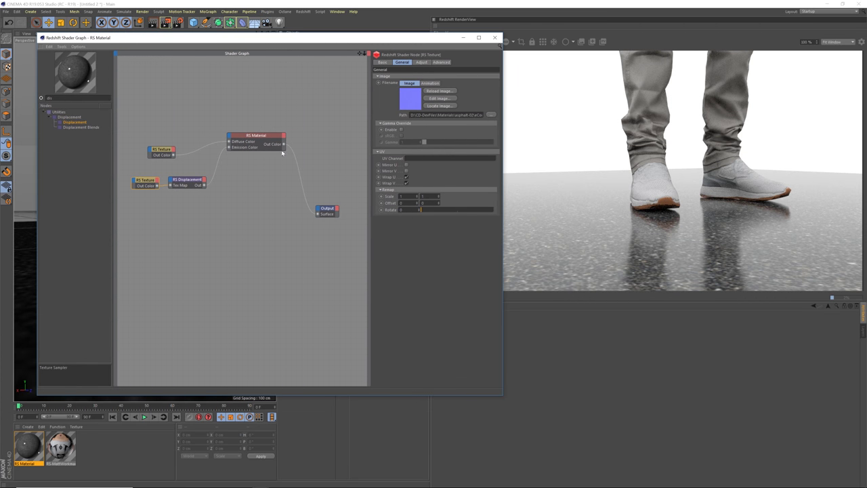
{"action": "double_click", "coordinate": [239, 148]}
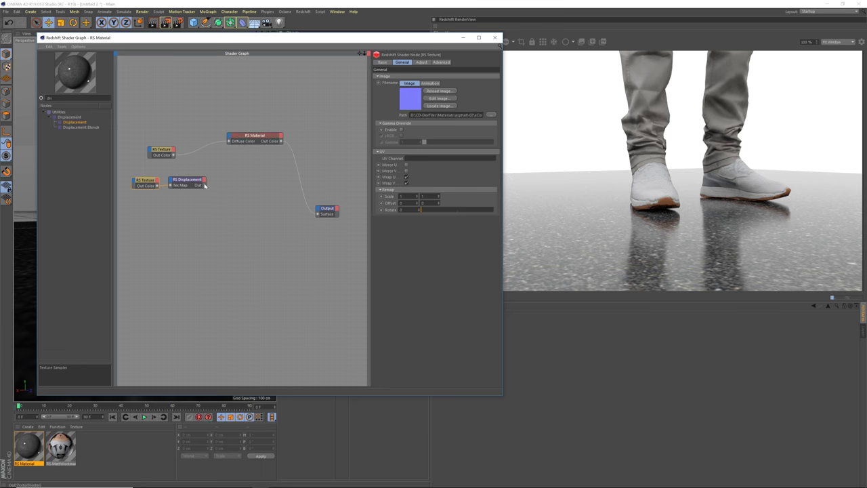
{"action": "left_click_drag", "start_coordinate": [231, 141], "coordinate": [229, 137]}
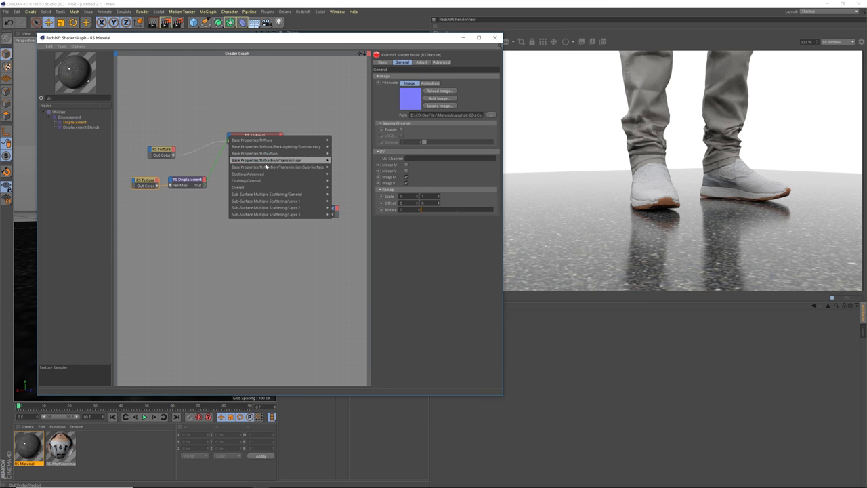
{"action": "mouse_move", "coordinate": [284, 187]}
{"action": "left_click", "coordinate": [351, 208]}
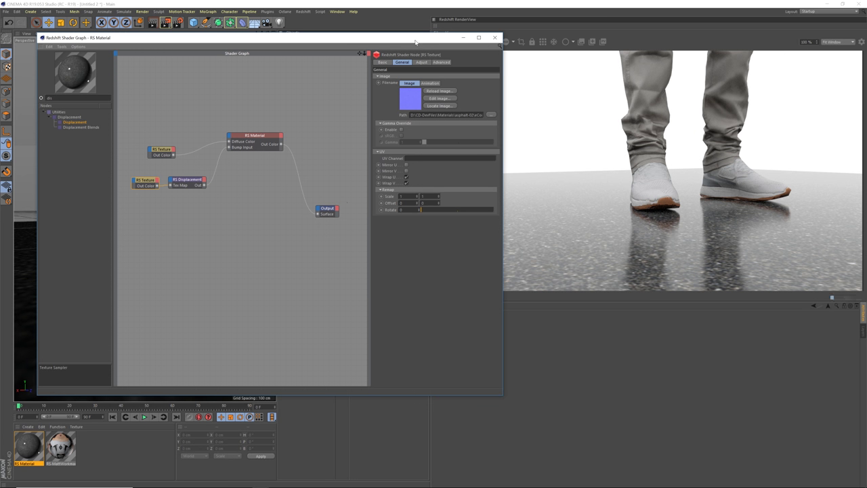
Try the Object space type on the RS Displacement node, restore Tangent, and keep the map encoding at Vector
{"action": "left_click_drag", "start_coordinate": [416, 42], "coordinate": [389, 69]}
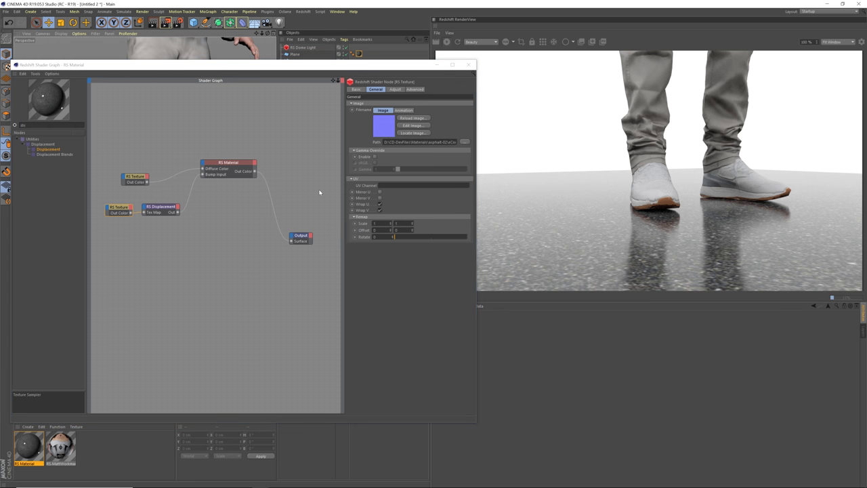
{"action": "left_click", "coordinate": [245, 172]}
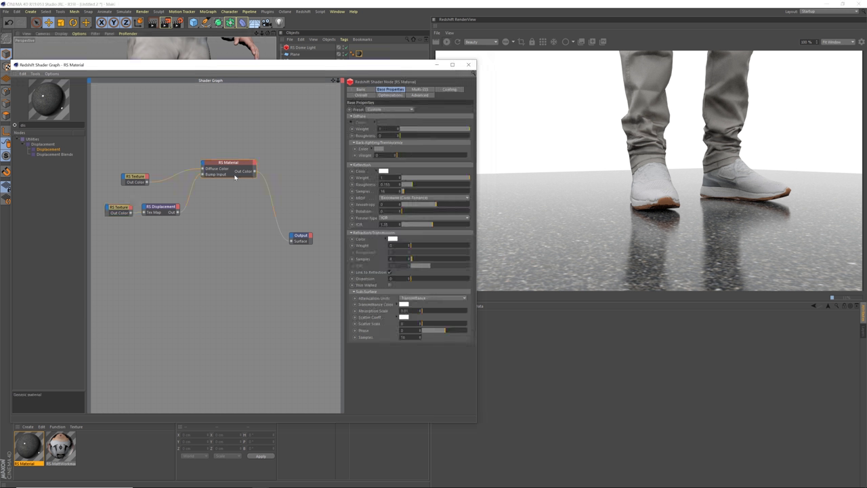
{"action": "left_click", "coordinate": [163, 207]}
{"action": "left_click", "coordinate": [400, 124]}
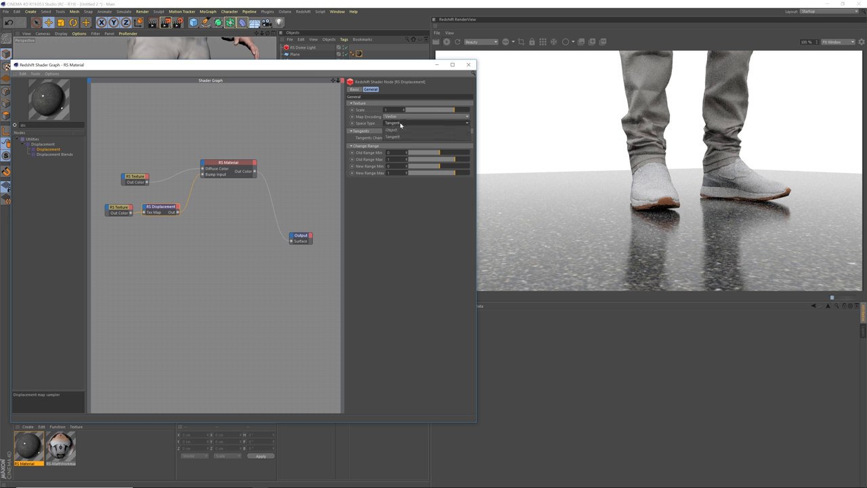
{"action": "left_click", "coordinate": [400, 130]}
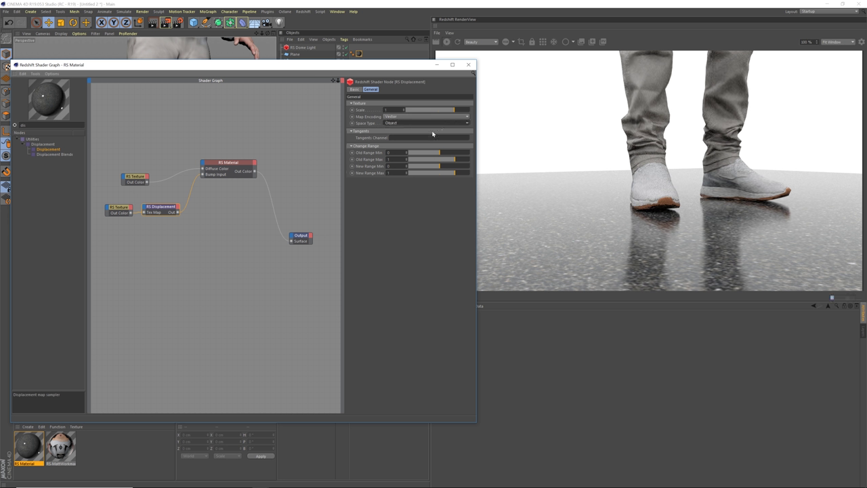
{"action": "left_click", "coordinate": [403, 124]}
{"action": "left_click", "coordinate": [400, 127]}
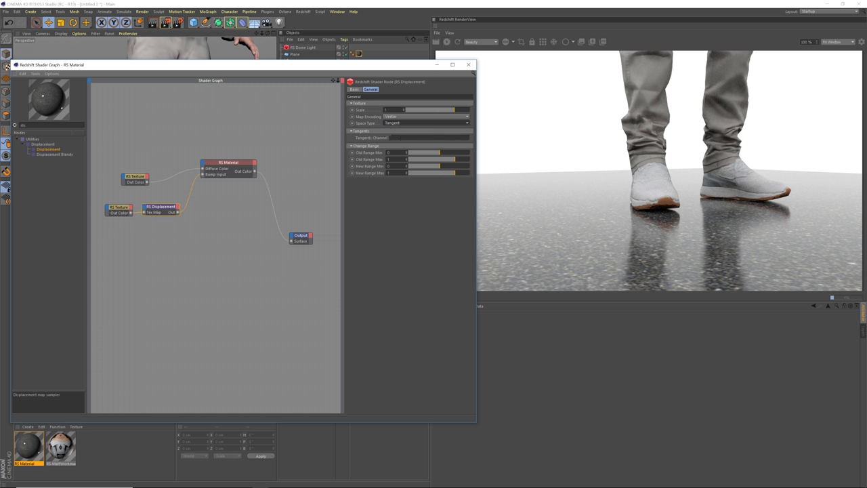
{"action": "left_click", "coordinate": [407, 118]}
{"action": "left_click", "coordinate": [406, 123]}
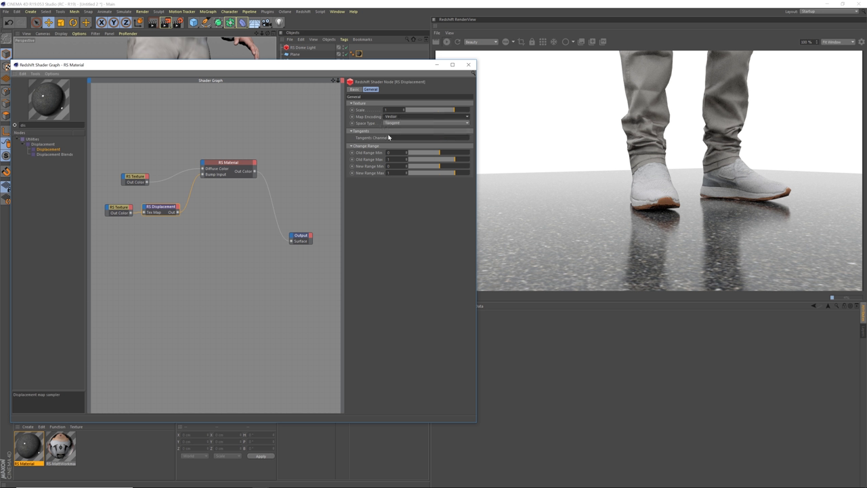
Examine the floor's bump effect around the shoes from a slightly different, closer camera angle
{"action": "left_click_drag", "start_coordinate": [270, 65], "coordinate": [277, 281]}
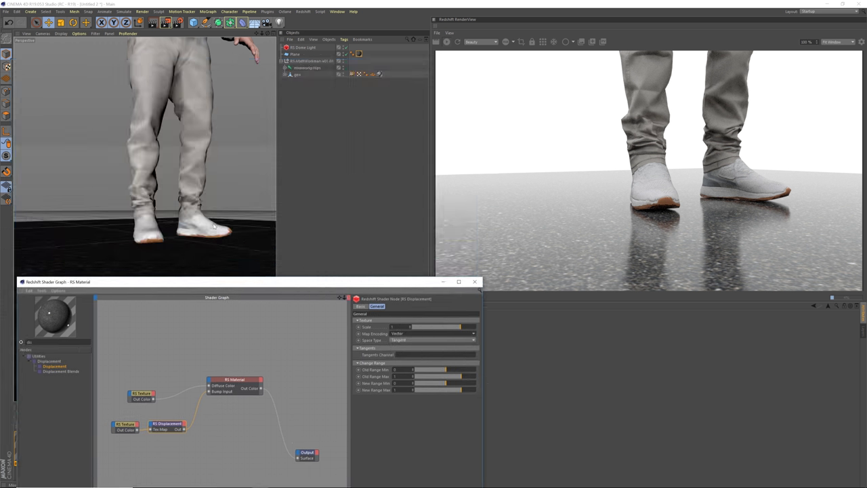
{"action": "left_click_drag", "start_coordinate": [213, 227], "coordinate": [200, 203], "text": "alt"}
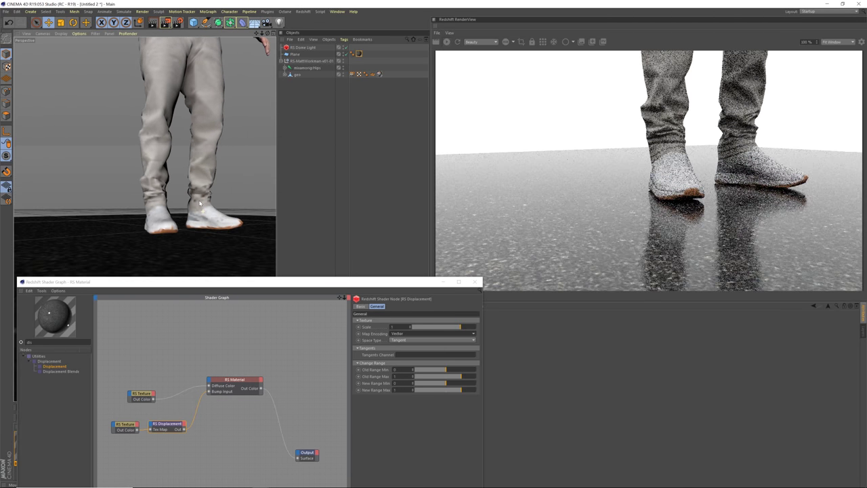
{"action": "right_click_drag", "start_coordinate": [200, 203], "coordinate": [224, 206], "text": "alt"}
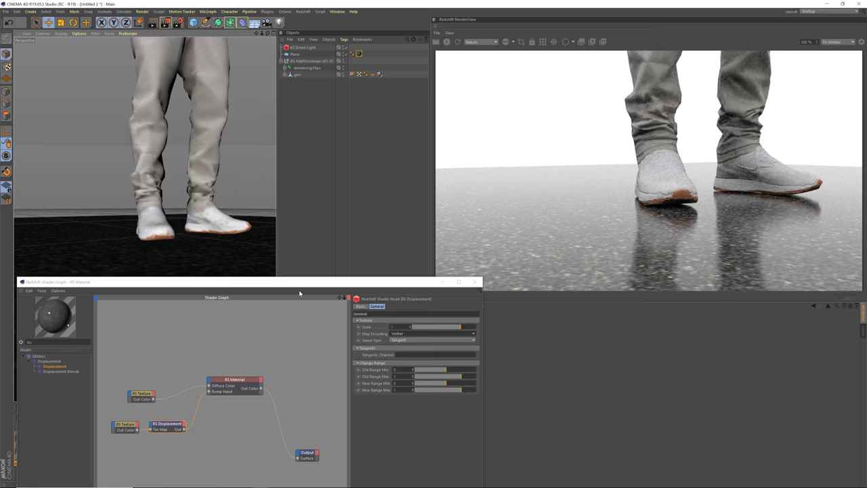
Add a Normal Map node with the asphalt normal texture and connect it to the RS Material's Bump Input
{"action": "left_click_drag", "start_coordinate": [298, 283], "coordinate": [327, 77]}
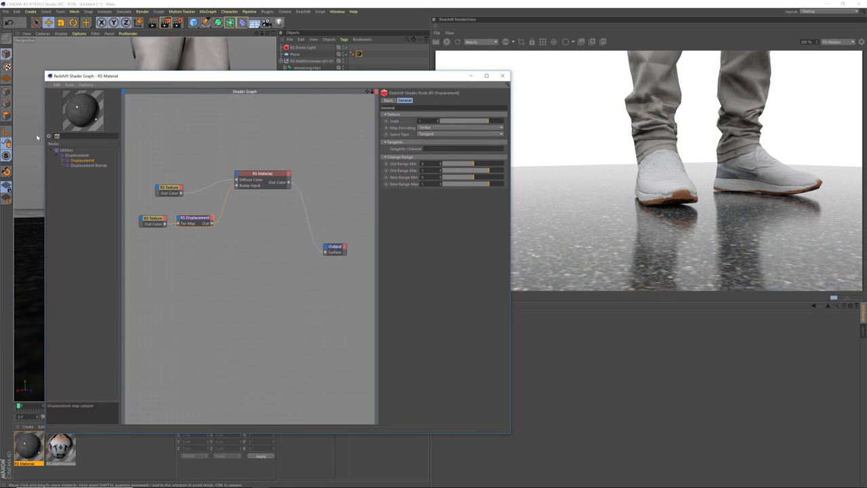
{"action": "type", "text": "normal"}
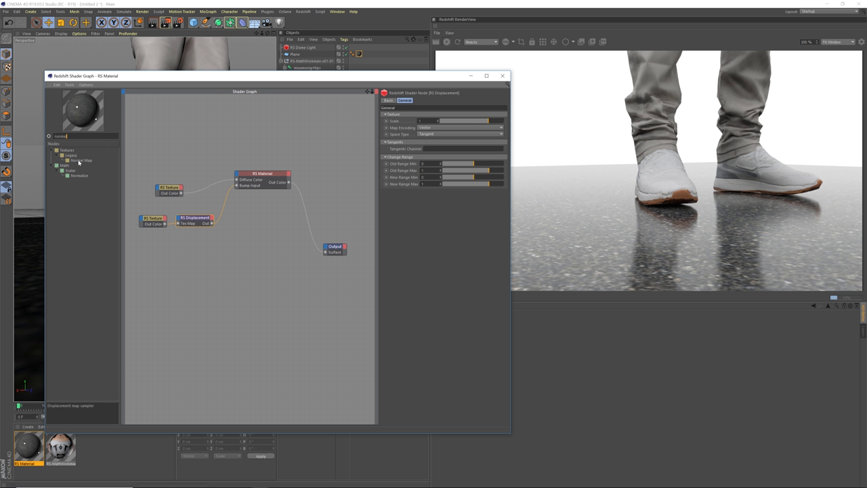
{"action": "left_click_drag", "start_coordinate": [79, 161], "coordinate": [183, 244]}
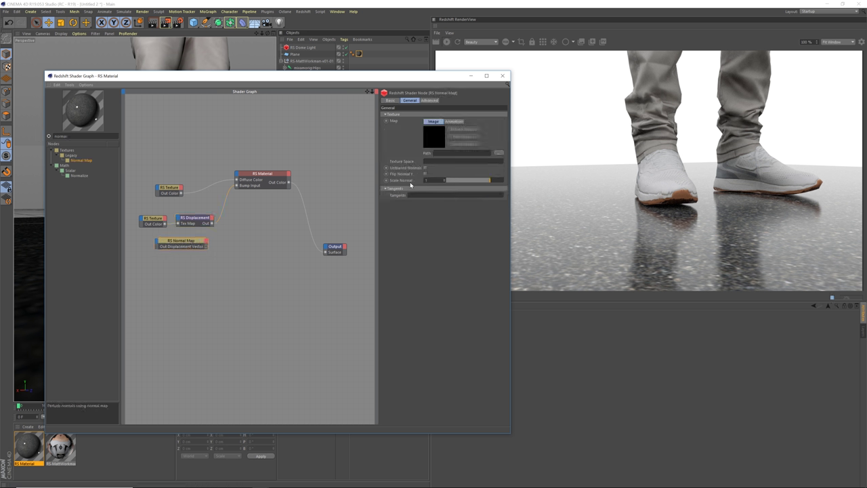
{"action": "left_click", "coordinate": [499, 155]}
{"action": "double_click", "coordinate": [298, 139]}
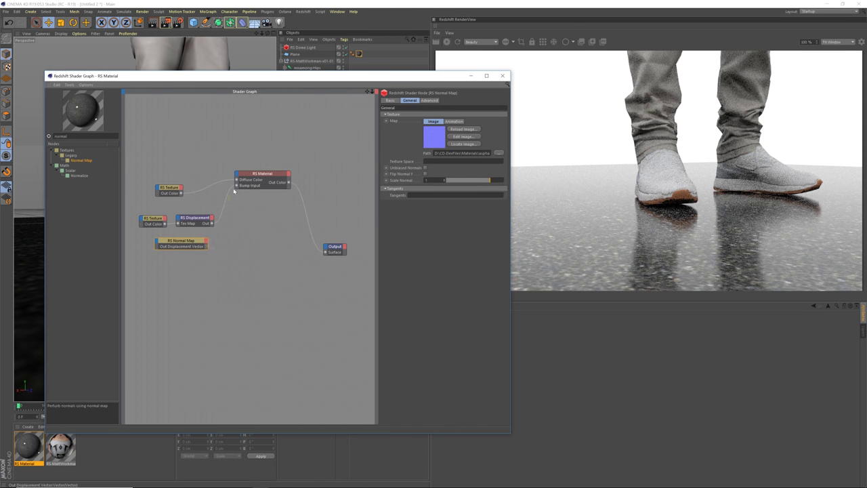
{"action": "left_click_drag", "start_coordinate": [236, 186], "coordinate": [237, 184]}
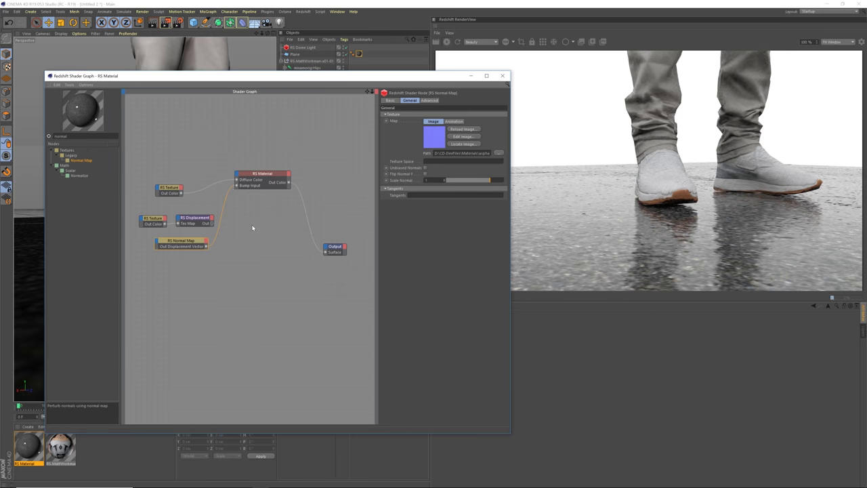
Delete the RS Displacement node together with the RS Texture node attached to it
{"action": "left_click", "coordinate": [190, 224]}
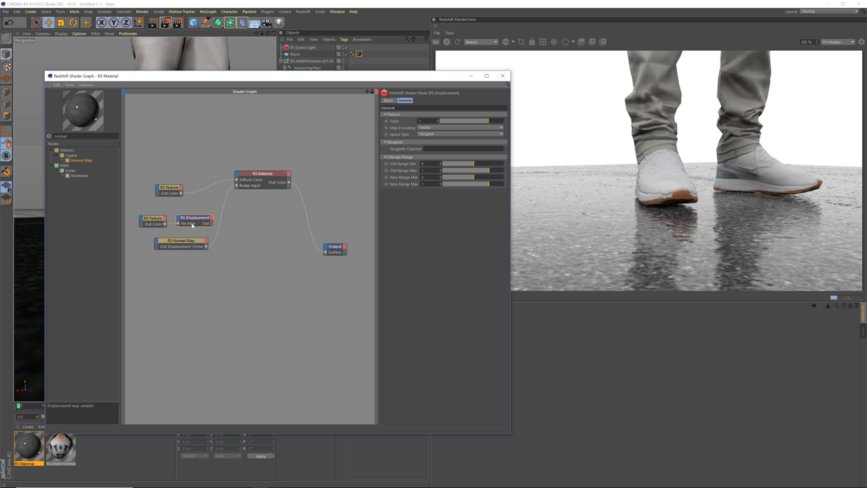
{"action": "left_click", "coordinate": [431, 134]}
{"action": "left_click", "coordinate": [432, 135]}
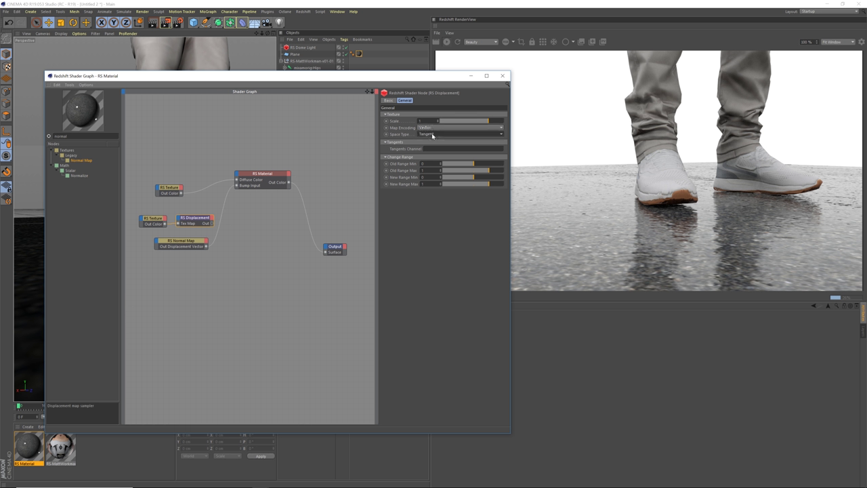
{"action": "left_click", "coordinate": [154, 220]}
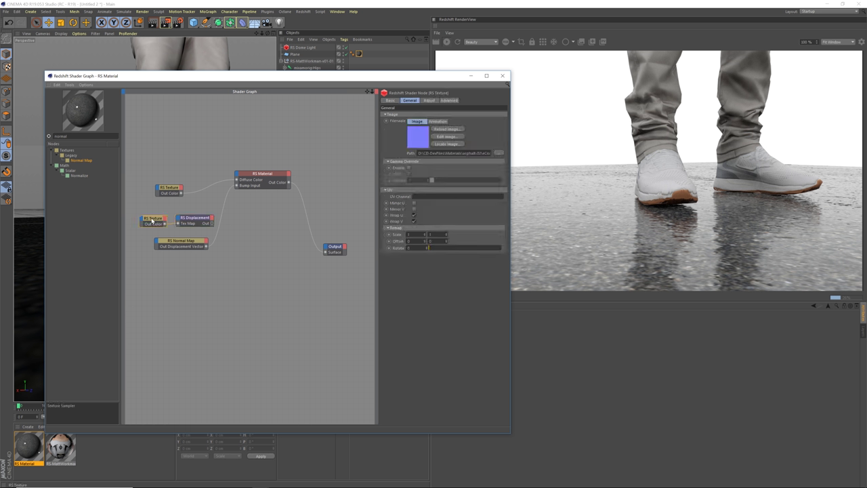
{"action": "left_click", "coordinate": [191, 222]}
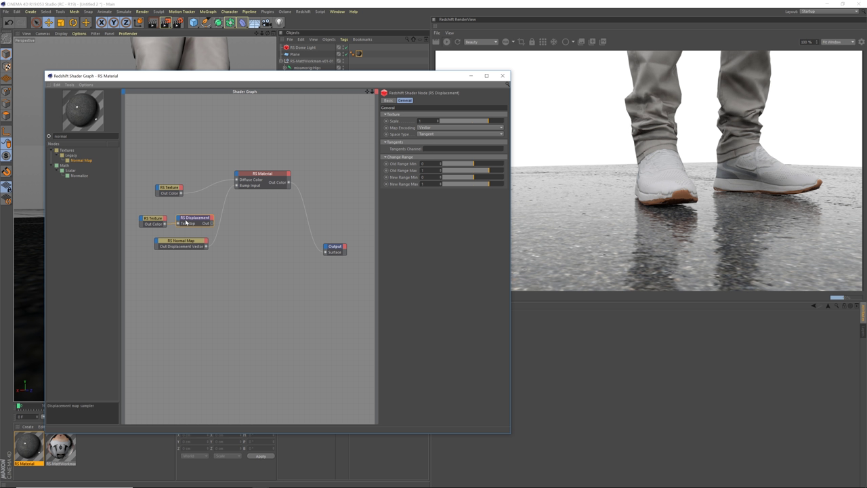
{"action": "key", "text": "Delete"}
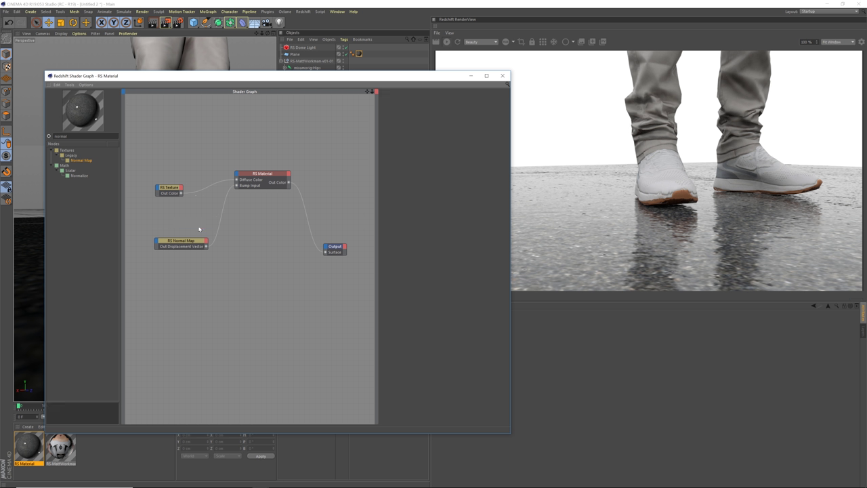
Move the RS Normal Map node below the diffuse texture and add an RS Texture node loaded with the asphault-02 glossiness image
{"action": "left_click", "coordinate": [189, 249]}
{"action": "left_click_drag", "start_coordinate": [194, 242], "coordinate": [173, 210]}
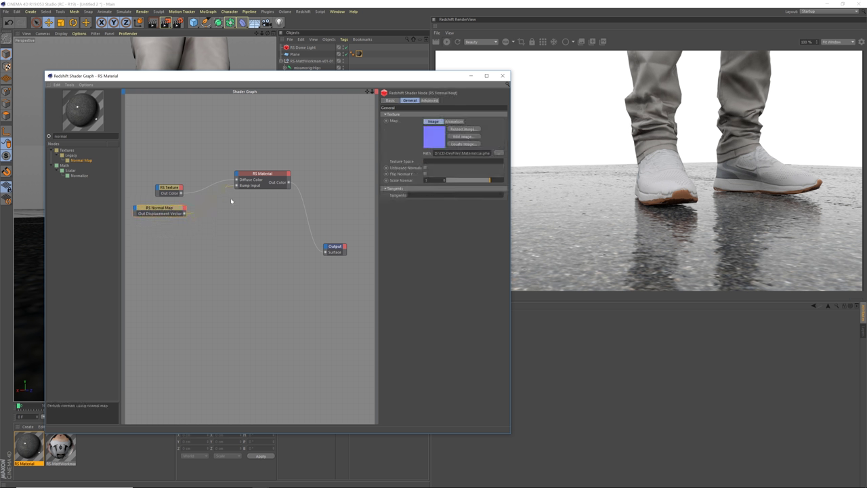
{"action": "left_click_drag", "start_coordinate": [100, 136], "coordinate": [39, 140]}
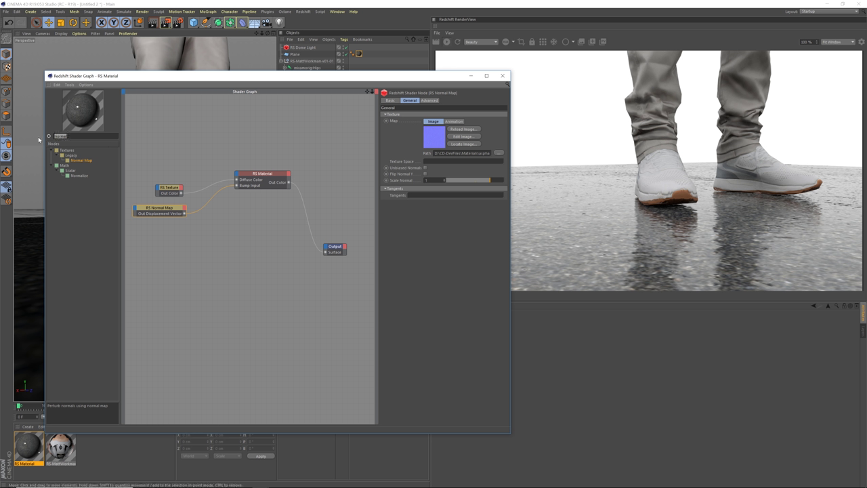
{"action": "type", "text": "textu"}
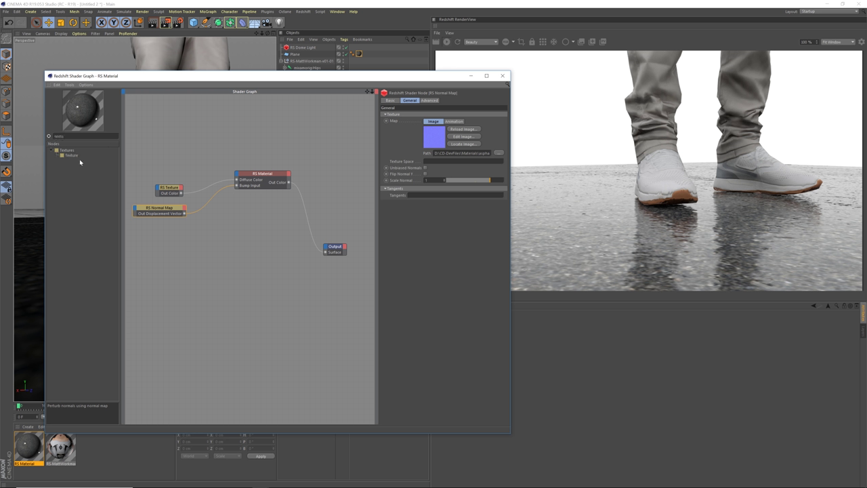
{"action": "left_click_drag", "start_coordinate": [74, 157], "coordinate": [176, 228]}
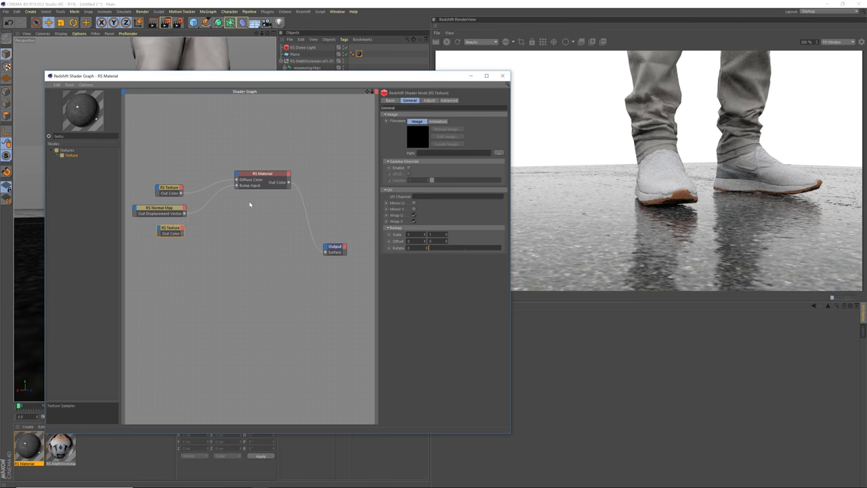
{"action": "left_click", "coordinate": [498, 153]}
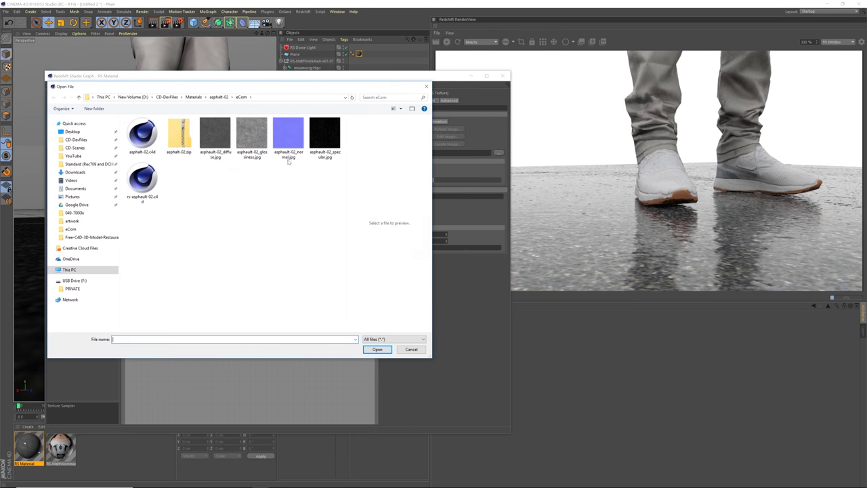
{"action": "double_click", "coordinate": [249, 163]}
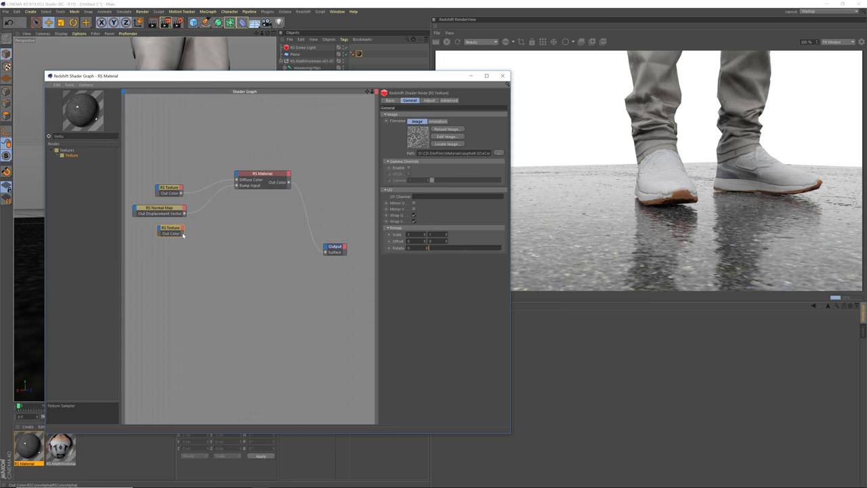
Connect the glossiness texture's Out Color to the RS Material's Refl Roughness input
{"action": "left_click", "coordinate": [236, 177]}
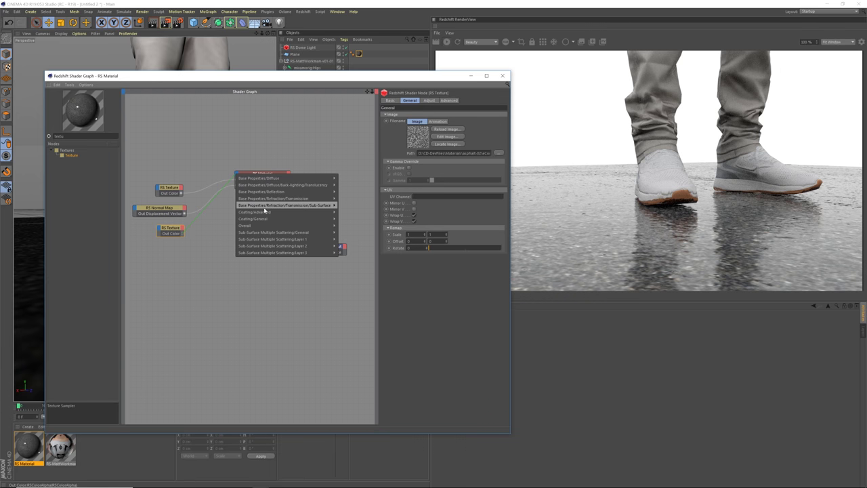
{"action": "mouse_move", "coordinate": [274, 194]}
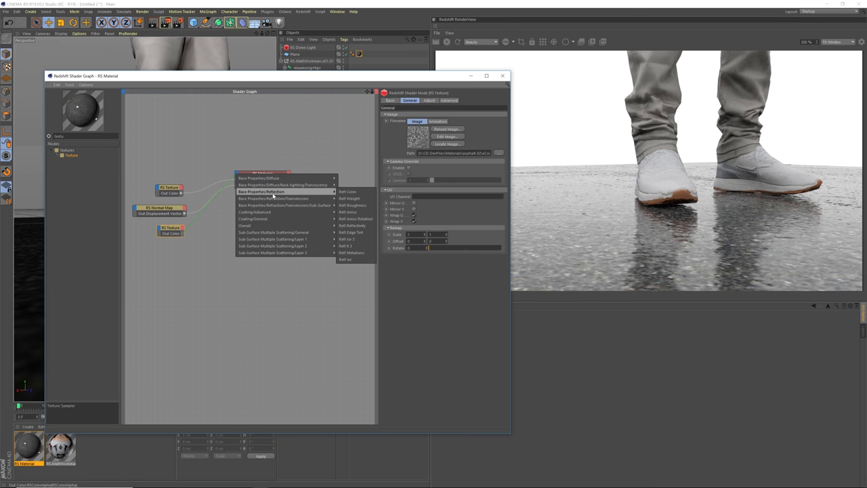
{"action": "left_click", "coordinate": [352, 204]}
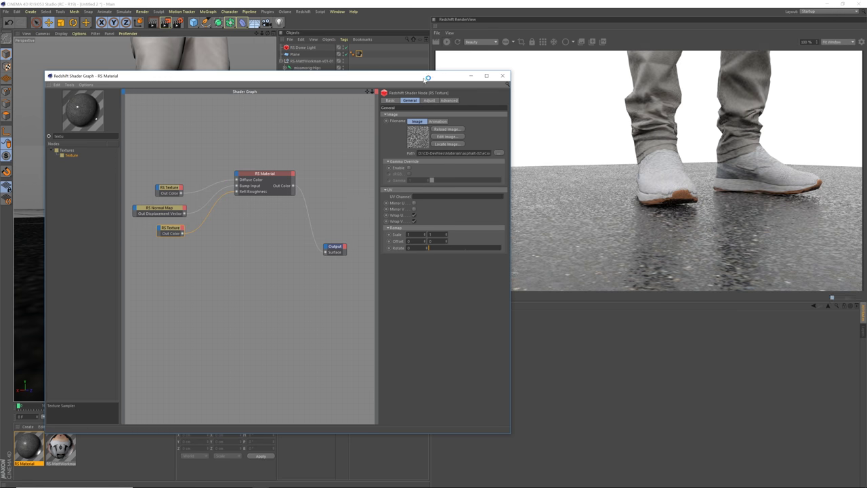
Examine the floor's reflections in the render, close up around the shoes and with the full character in frame
{"action": "left_click_drag", "start_coordinate": [426, 76], "coordinate": [408, 329]}
{"action": "mouse_move", "coordinate": [200, 239]}
{"action": "left_mouse_down", "text": "alt"}
{"action": "mouse_move", "coordinate": [206, 264]}
{"action": "mouse_move", "coordinate": [185, 240]}
{"action": "mouse_move", "coordinate": [190, 228]}
{"action": "left_mouse_up", "text": "alt"}
{"action": "scroll", "coordinate": [156, 229], "scroll_direction": "up", "scroll_amount": 3}
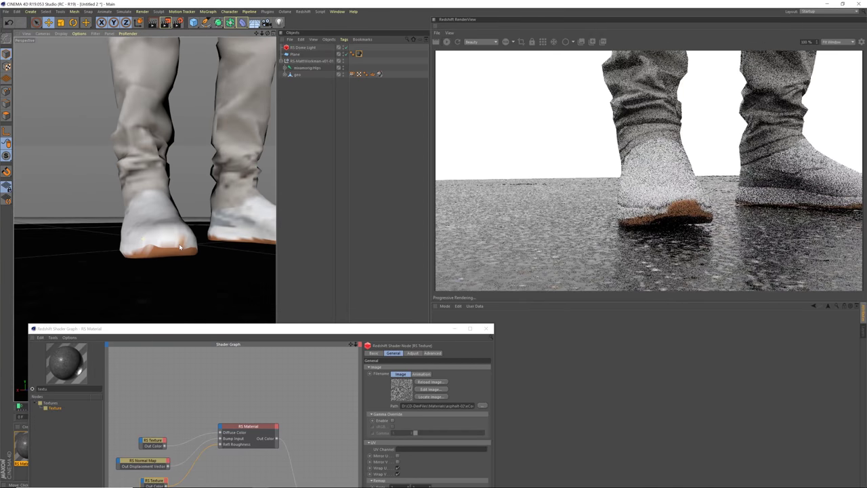
{"action": "scroll", "coordinate": [154, 224], "scroll_direction": "up", "scroll_amount": 2}
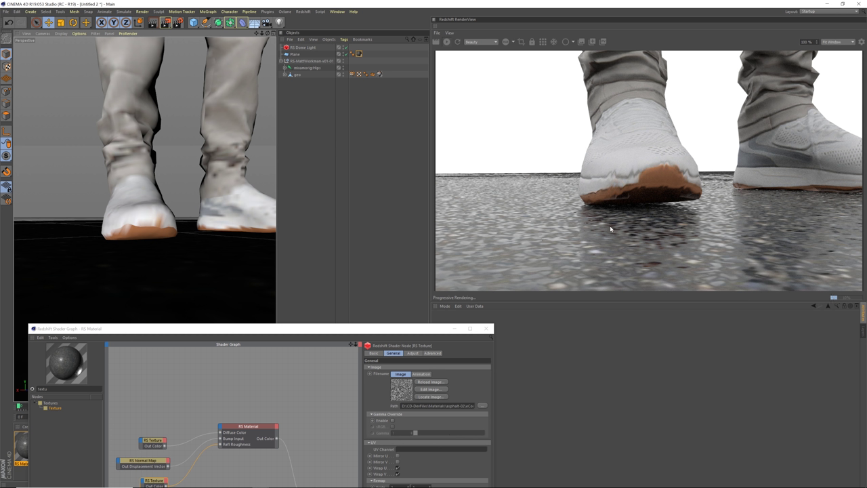
{"action": "scroll", "coordinate": [203, 250], "scroll_direction": "down", "scroll_amount": 6}
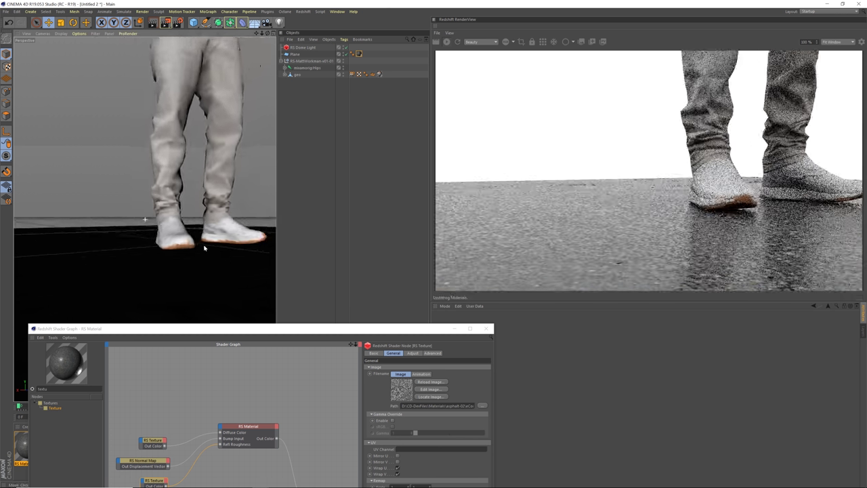
{"action": "scroll", "coordinate": [204, 261], "scroll_direction": "down", "scroll_amount": 10}
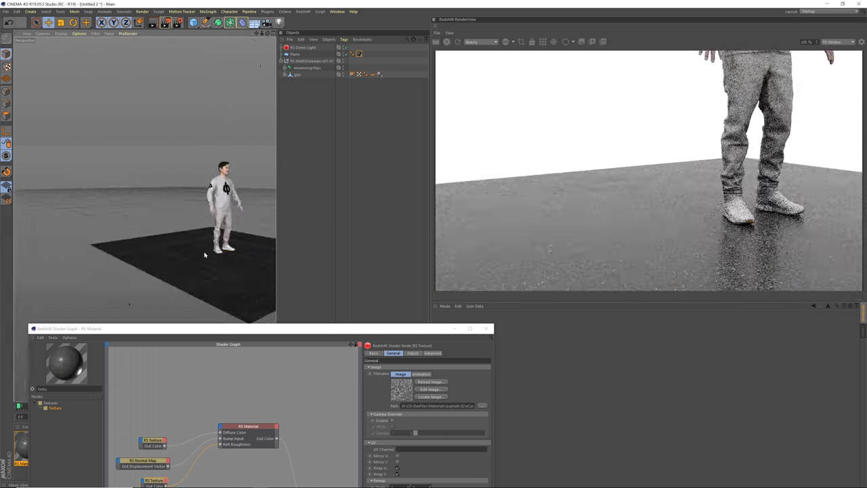
{"action": "right_click_drag", "start_coordinate": [167, 261], "coordinate": [186, 259], "text": "alt"}
{"action": "mouse_move", "coordinate": [185, 259]}
{"action": "left_mouse_down", "text": "alt"}
{"action": "mouse_move", "coordinate": [176, 276]}
{"action": "mouse_move", "coordinate": [184, 282]}
{"action": "mouse_move", "coordinate": [186, 260]}
{"action": "mouse_move", "coordinate": [181, 267]}
{"action": "mouse_move", "coordinate": [190, 265]}
{"action": "left_mouse_up", "text": "alt"}
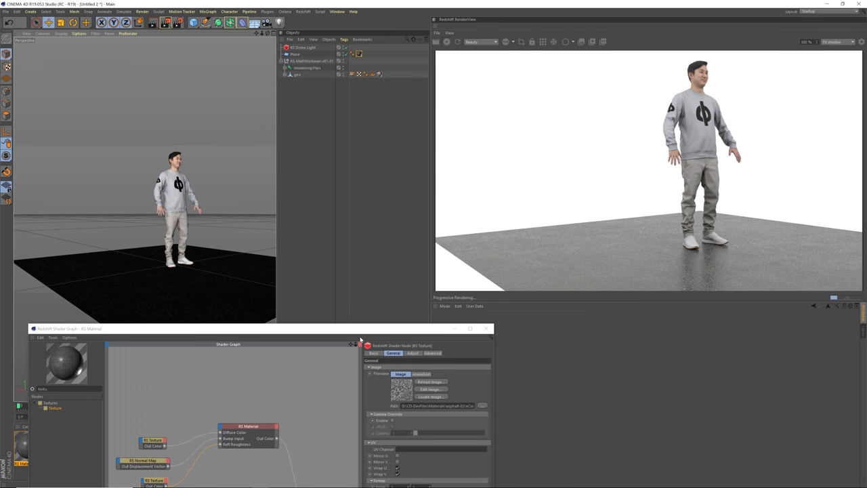
{"action": "left_click_drag", "start_coordinate": [372, 330], "coordinate": [386, 223]}
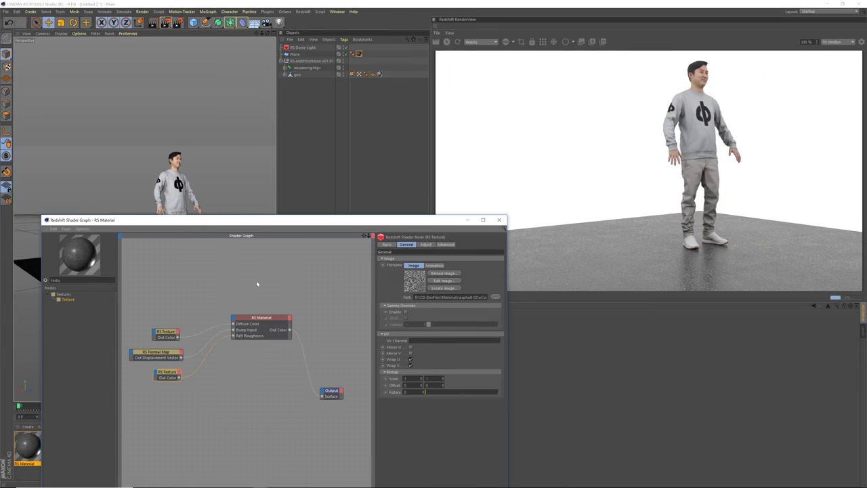
{"action": "left_click_drag", "start_coordinate": [271, 219], "coordinate": [248, 341]}
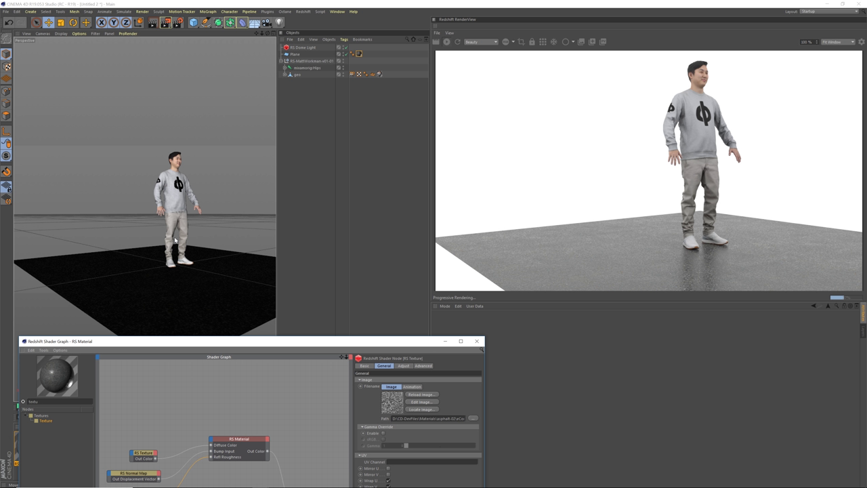
Add an RS Ramp node beside the glossiness texture and spread the surrounding nodes to make room for it
{"action": "left_click_drag", "start_coordinate": [284, 344], "coordinate": [358, 93]}
{"action": "left_click_drag", "start_coordinate": [118, 152], "coordinate": [70, 153]}
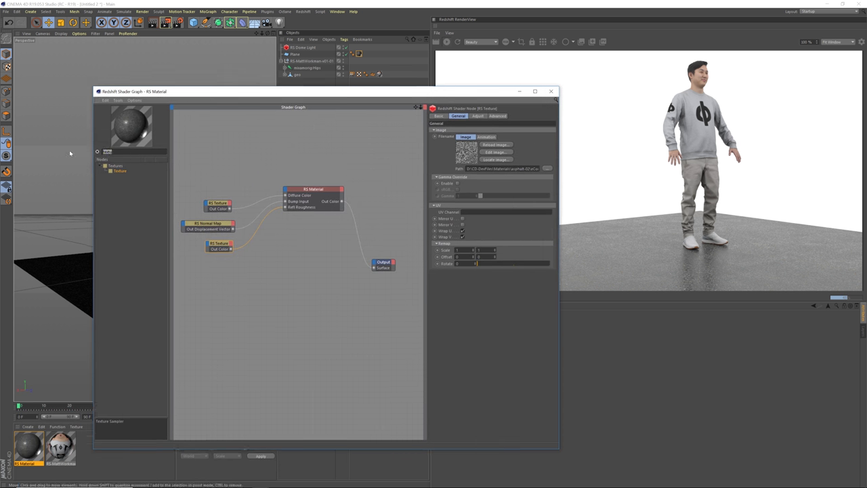
{"action": "type", "text": "ramp"}
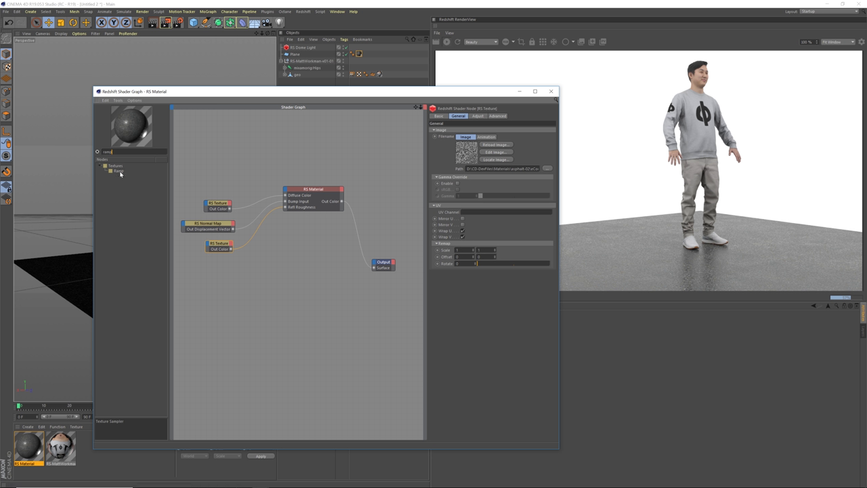
{"action": "left_click_drag", "start_coordinate": [120, 174], "coordinate": [271, 246]}
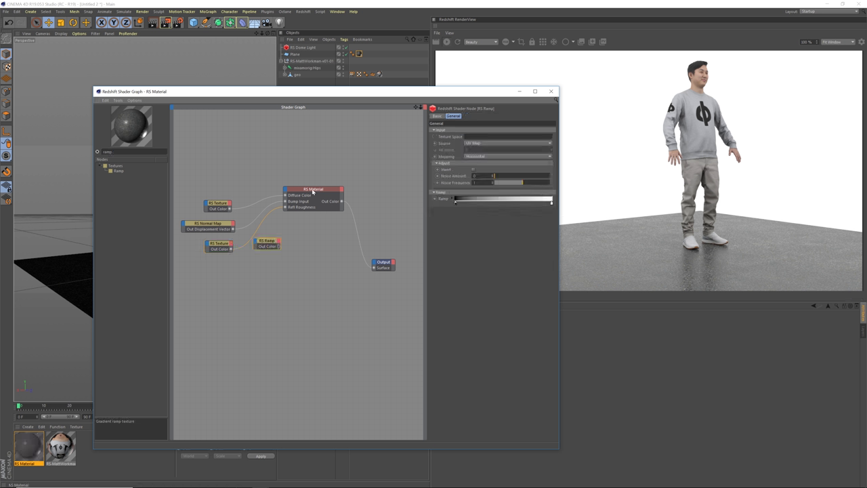
{"action": "left_click_drag", "start_coordinate": [312, 192], "coordinate": [334, 186]}
{"action": "left_click_drag", "start_coordinate": [206, 188], "coordinate": [218, 219]}
{"action": "left_click", "coordinate": [270, 243]}
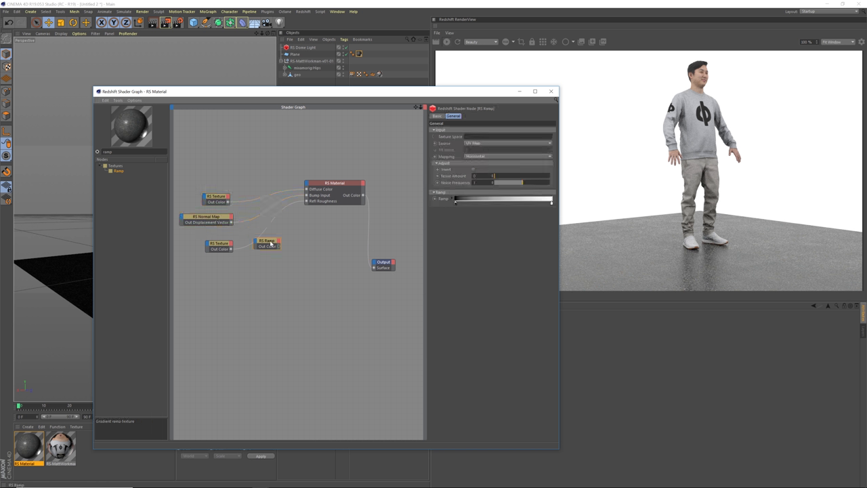
{"action": "left_click_drag", "start_coordinate": [271, 244], "coordinate": [268, 244]}
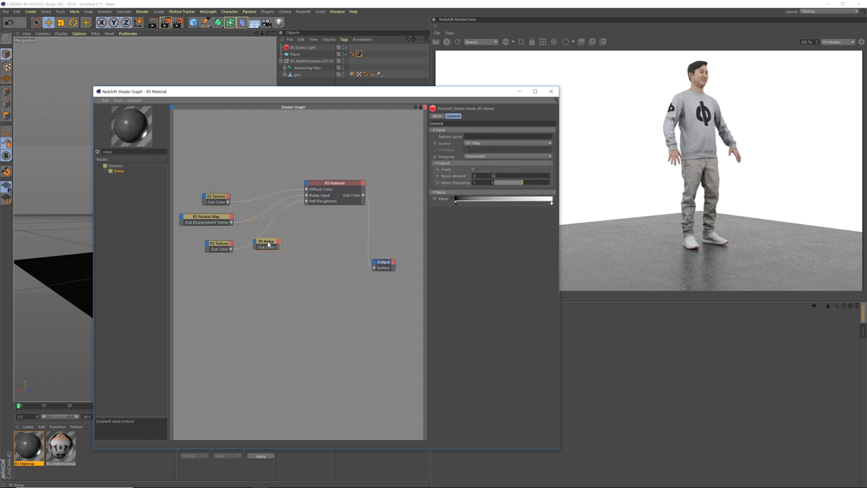
Set the ramp's Source to Alt and wire it between the glossiness texture and the RS Material's Refl Roughness input
{"action": "left_click", "coordinate": [477, 145]}
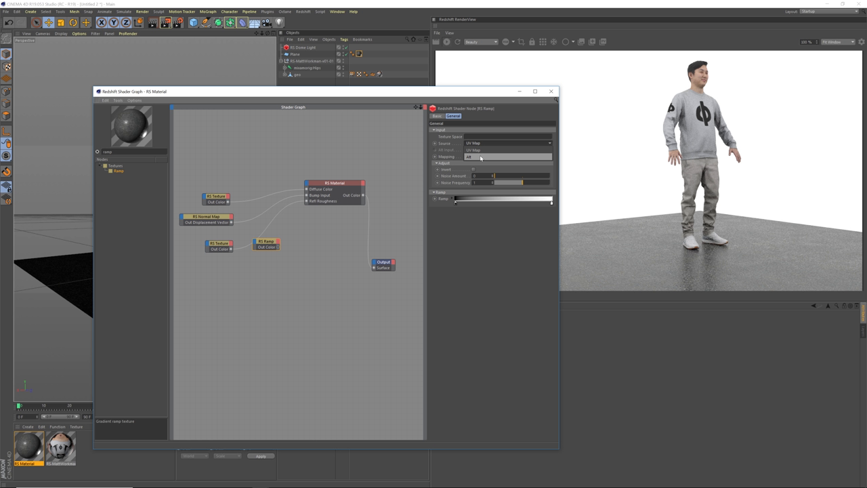
{"action": "left_click", "coordinate": [480, 158]}
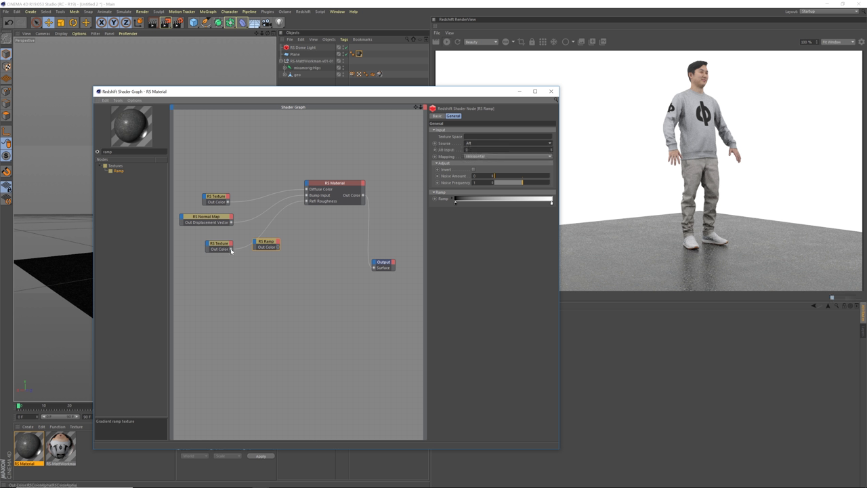
{"action": "left_click_drag", "start_coordinate": [231, 250], "coordinate": [292, 248]}
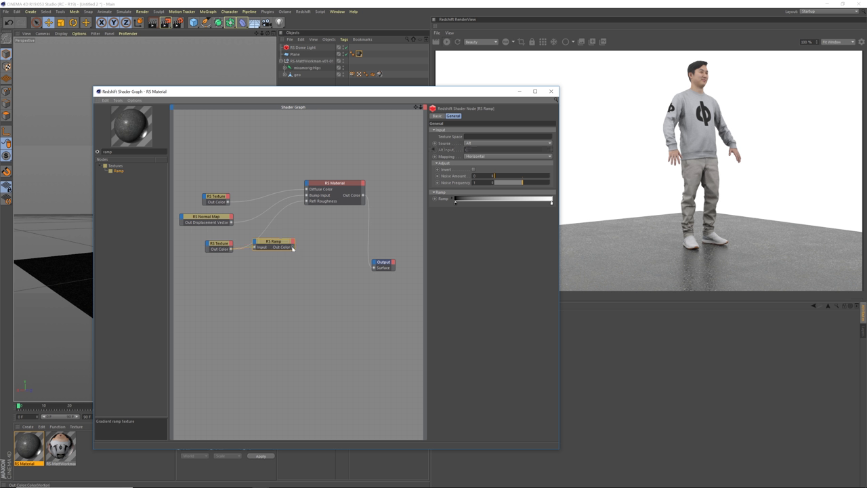
{"action": "left_click_drag", "start_coordinate": [307, 208], "coordinate": [308, 202]}
{"action": "left_click_drag", "start_coordinate": [284, 241], "coordinate": [282, 233]}
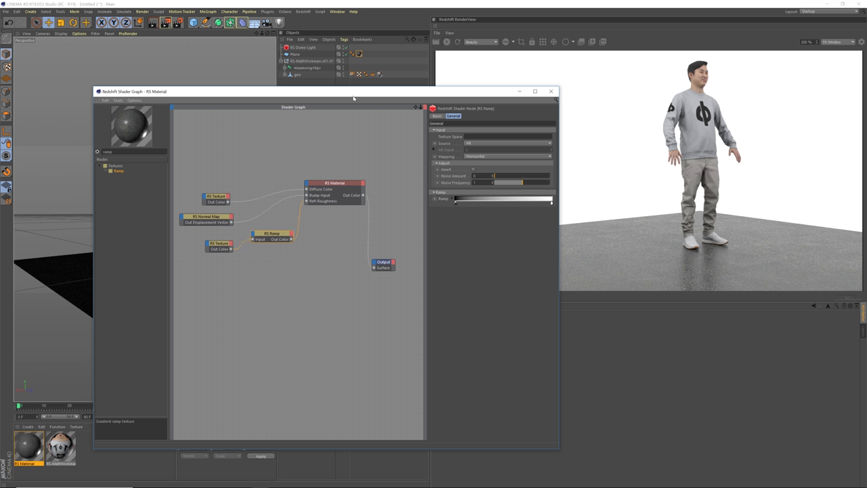
Check the floor reflections around the shoes and enable Invert on the RS Ramp
{"action": "left_click_drag", "start_coordinate": [353, 98], "coordinate": [345, 346]}
{"action": "scroll", "coordinate": [250, 284], "scroll_direction": "up", "scroll_amount": 10}
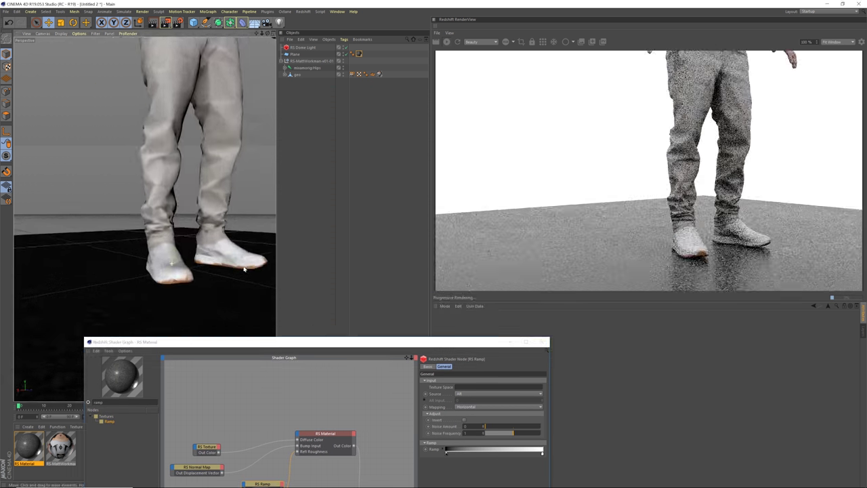
{"action": "scroll", "coordinate": [245, 269], "scroll_direction": "up", "scroll_amount": 10}
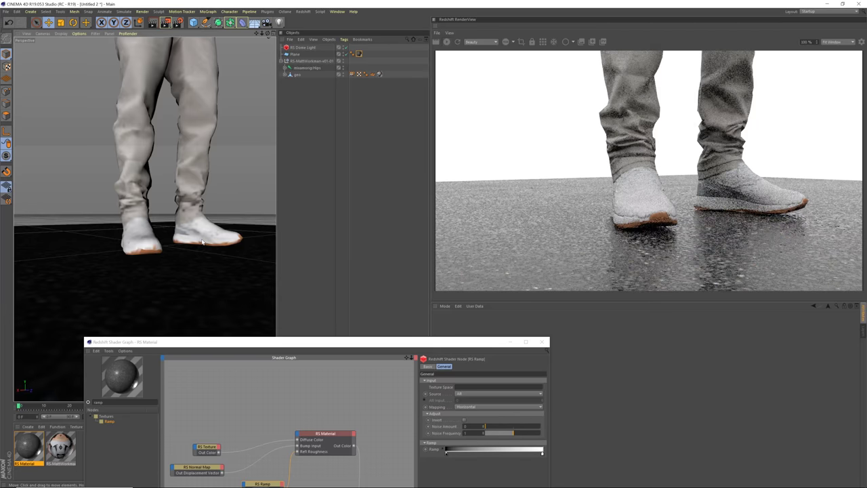
{"action": "left_click_drag", "start_coordinate": [304, 344], "coordinate": [248, 67]}
{"action": "left_click_drag", "start_coordinate": [212, 211], "coordinate": [215, 214]}
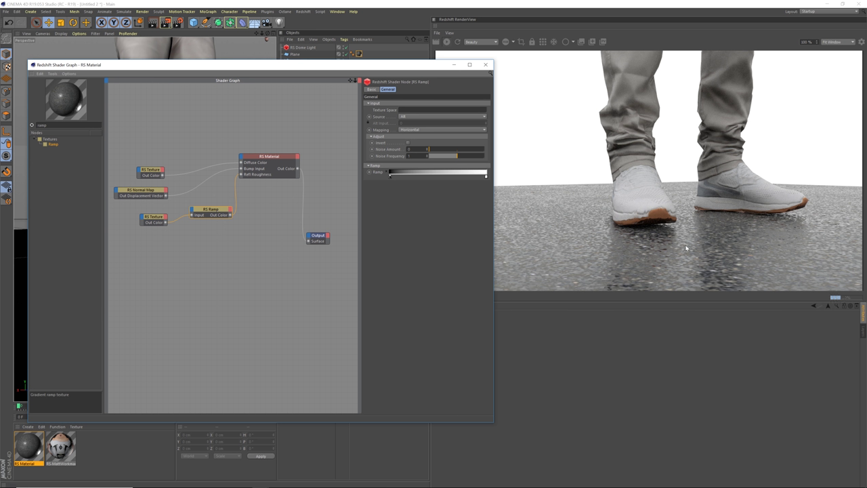
{"action": "left_click", "coordinate": [408, 143]}
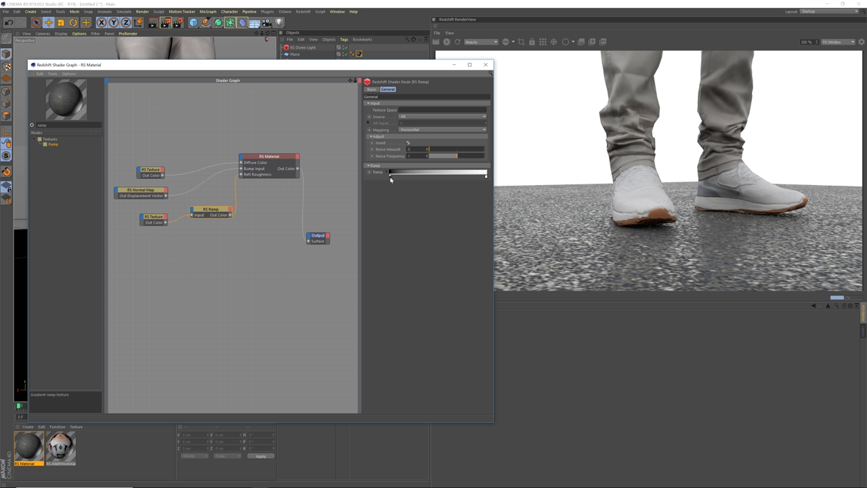
Add a knot to the ramp gradient and move it close to the black end
{"action": "double_click", "coordinate": [436, 177]}
{"action": "left_click", "coordinate": [442, 201]}
{"action": "left_click_drag", "start_coordinate": [436, 177], "coordinate": [400, 177]}
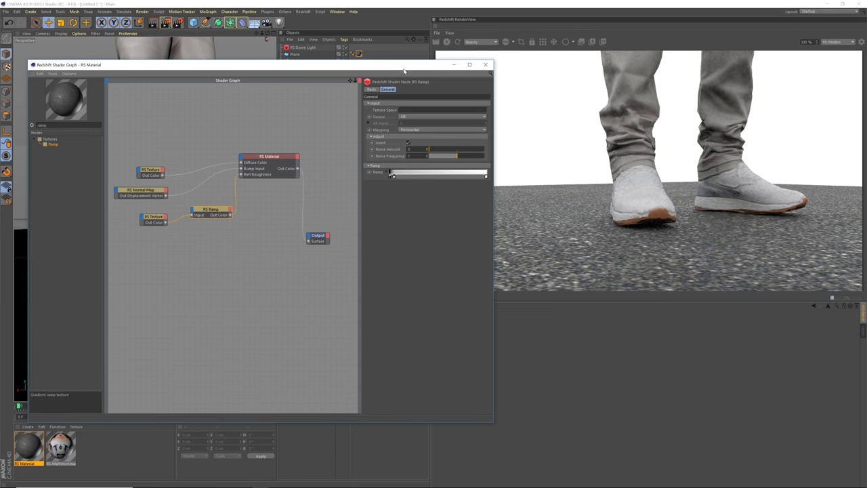
Check the floor with the full character in frame and move the added ramp knot close to the white end
{"action": "left_click_drag", "start_coordinate": [403, 71], "coordinate": [399, 342]}
{"action": "scroll", "coordinate": [231, 259], "scroll_direction": "down", "scroll_amount": 3}
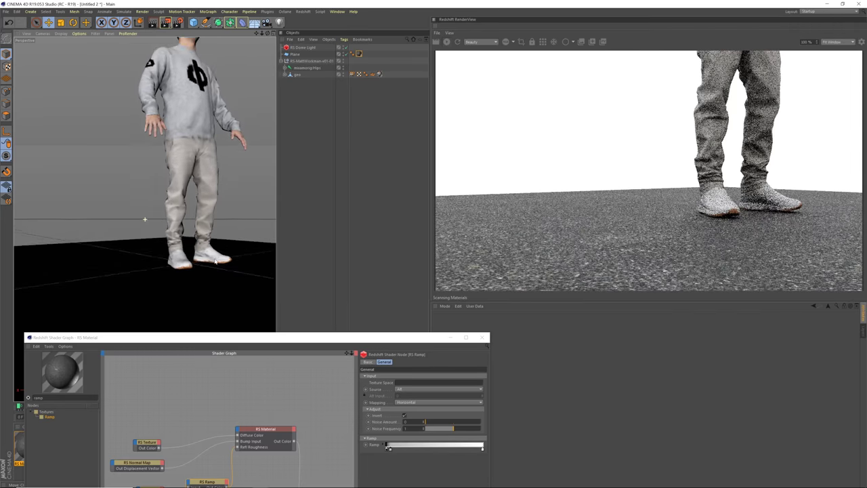
{"action": "scroll", "coordinate": [215, 263], "scroll_direction": "down", "scroll_amount": 3}
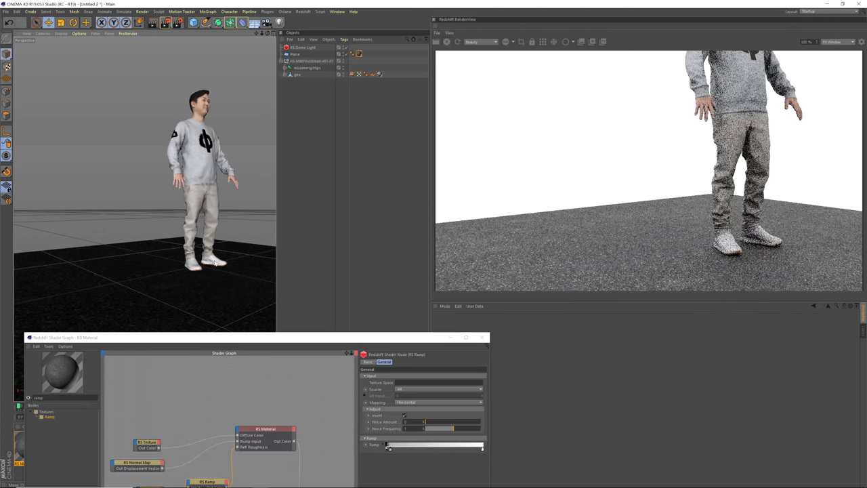
{"action": "scroll", "coordinate": [203, 267], "scroll_direction": "down", "scroll_amount": 3}
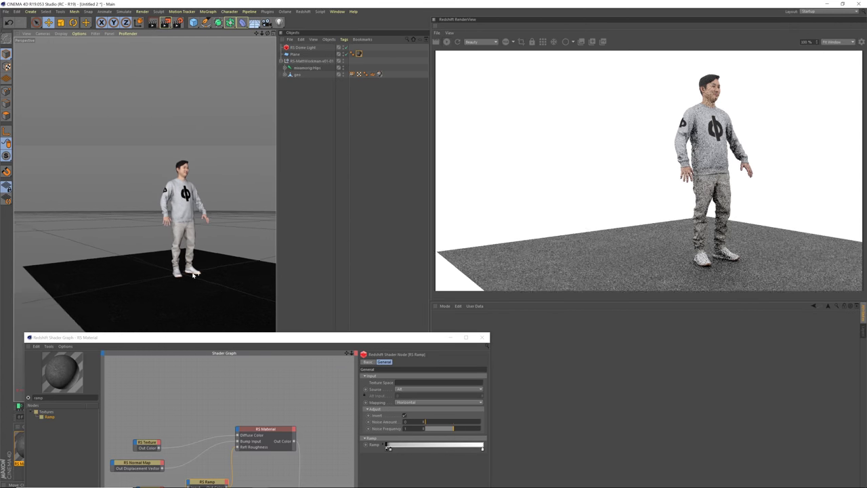
{"action": "left_click_drag", "start_coordinate": [193, 274], "coordinate": [218, 286], "text": "alt"}
{"action": "scroll", "coordinate": [195, 273], "scroll_direction": "up", "scroll_amount": 1}
{"action": "left_click_drag", "start_coordinate": [322, 341], "coordinate": [341, 83]}
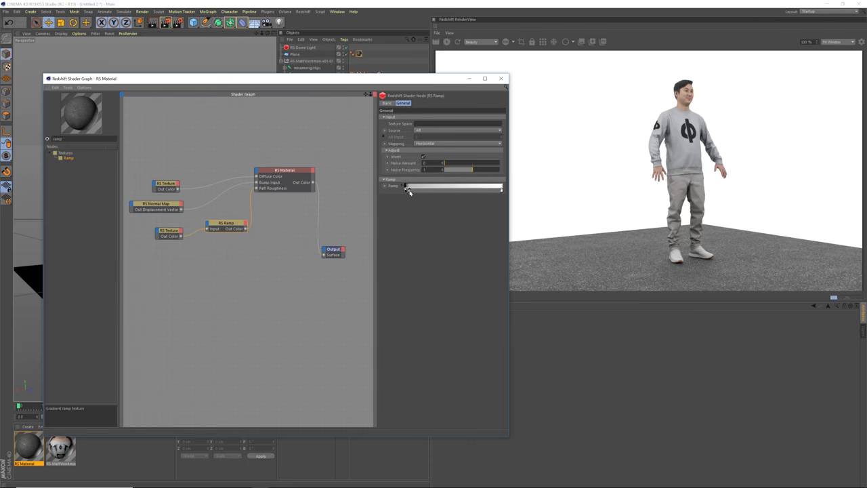
{"action": "left_click_drag", "start_coordinate": [408, 191], "coordinate": [493, 194]}
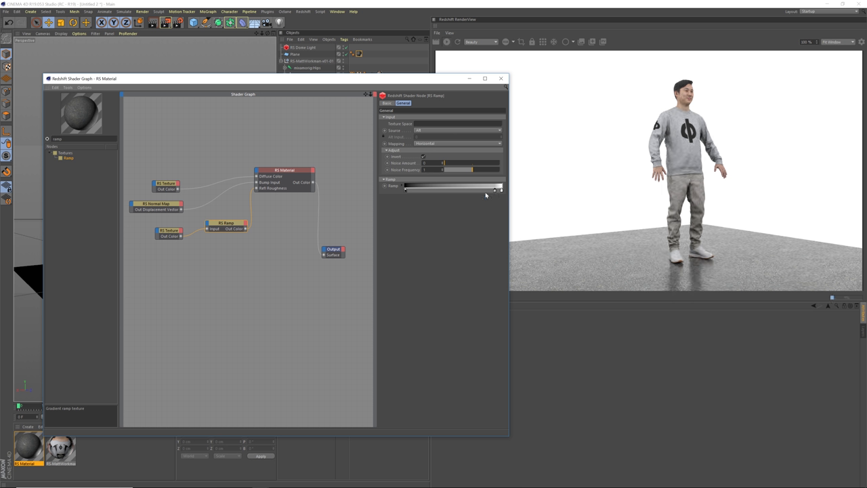
Try the added ramp knot farther from the white end of the gradient and return it close to that end
{"action": "left_click_drag", "start_coordinate": [494, 191], "coordinate": [474, 194]}
{"action": "left_click", "coordinate": [486, 191]}
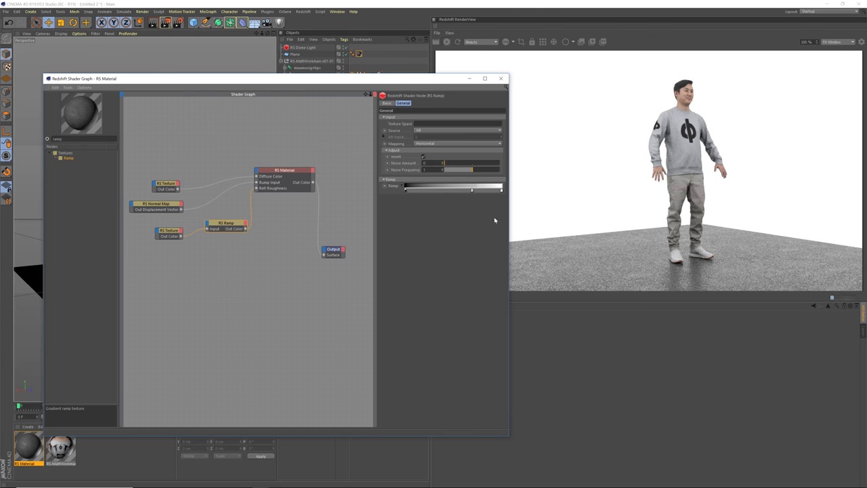
{"action": "left_click_drag", "start_coordinate": [486, 190], "coordinate": [498, 191]}
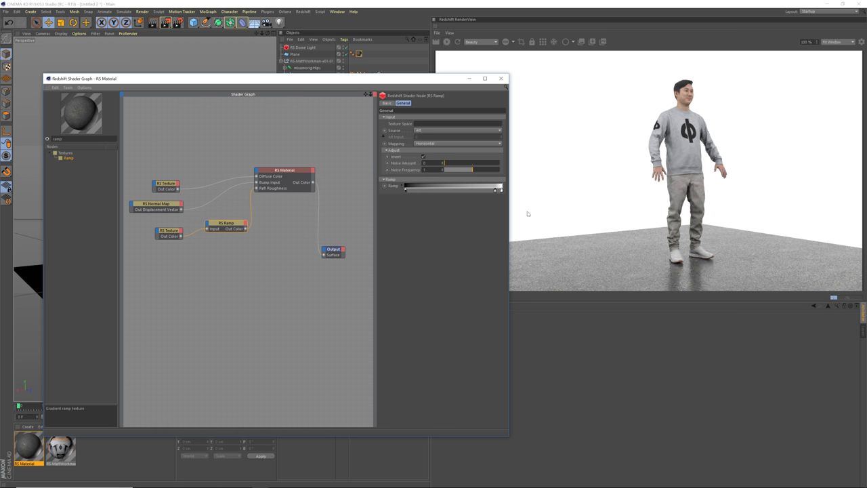
Bring up the RS Material node's base properties and close the shader graph
{"action": "left_click", "coordinate": [287, 175]}
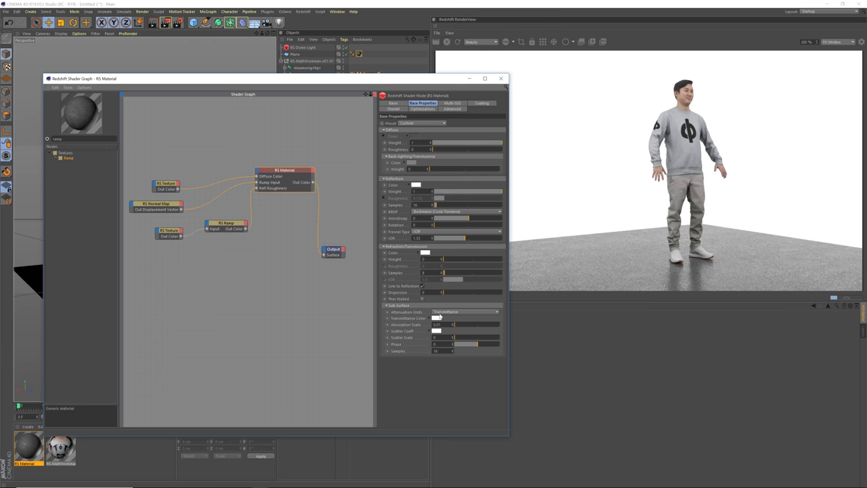
{"action": "left_click", "coordinate": [501, 79]}
{"action": "mouse_move", "coordinate": [204, 272]}
{"action": "left_mouse_down", "text": "alt"}
{"action": "mouse_move", "coordinate": [142, 277]}
{"action": "mouse_move", "coordinate": [157, 285]}
{"action": "mouse_move", "coordinate": [199, 270]}
{"action": "left_mouse_up", "text": "alt"}
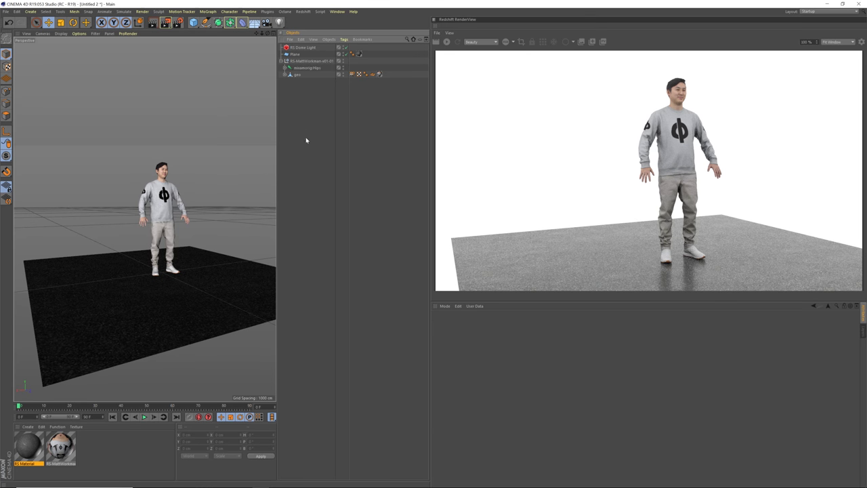
Add the RS-school-01 and RS-utility-01 models to the scene from the Redshift-SetDesigner presets
{"action": "key", "text": "shift+F8"}
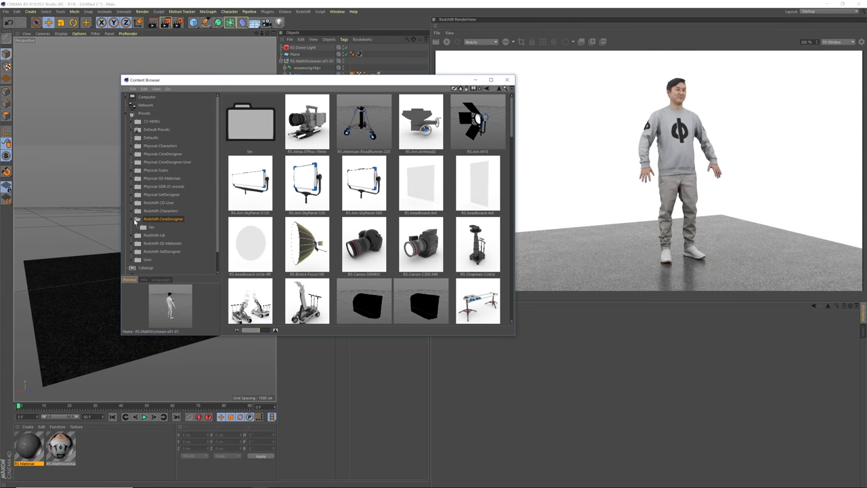
{"action": "left_click", "coordinate": [135, 220]}
{"action": "left_click", "coordinate": [161, 235]}
{"action": "left_click", "coordinate": [162, 243]}
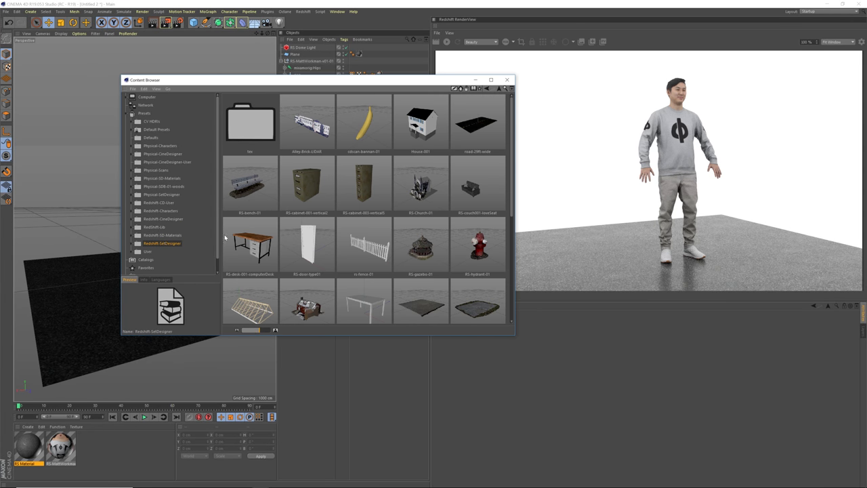
{"action": "scroll", "coordinate": [352, 203], "scroll_direction": "down", "scroll_amount": 2}
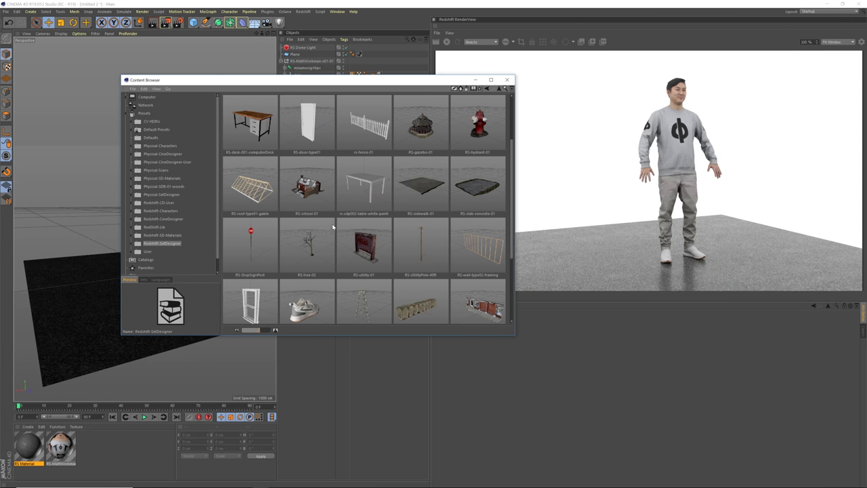
{"action": "double_click", "coordinate": [310, 187]}
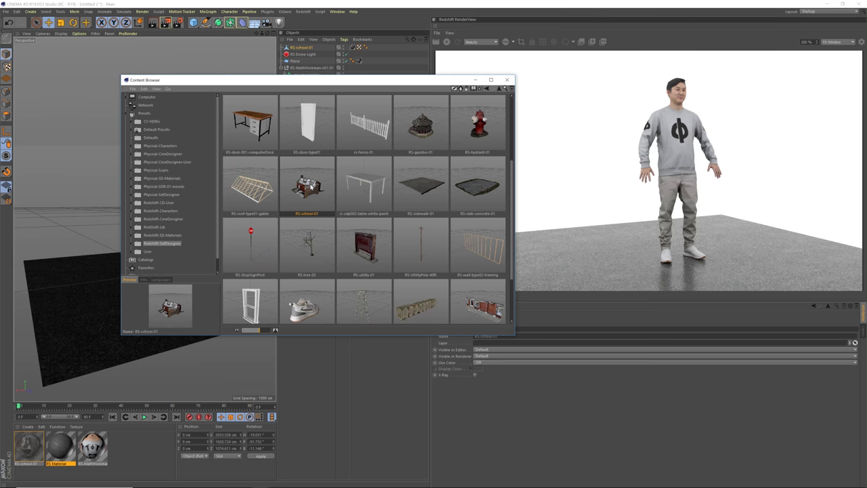
{"action": "double_click", "coordinate": [367, 248]}
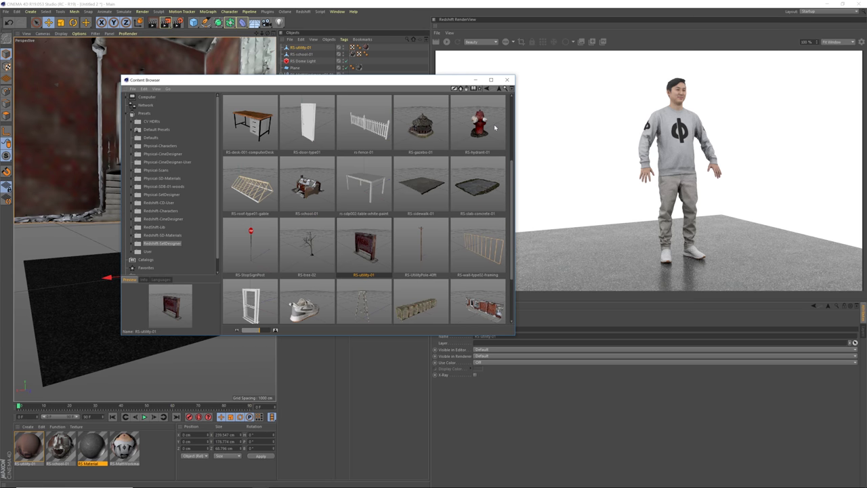
{"action": "left_click", "coordinate": [506, 80]}
Move the RS-school-01 building back so it stands as a backdrop behind the character and clear of the floor plane
{"action": "left_click", "coordinate": [352, 132]}
{"action": "left_click", "coordinate": [302, 48]}
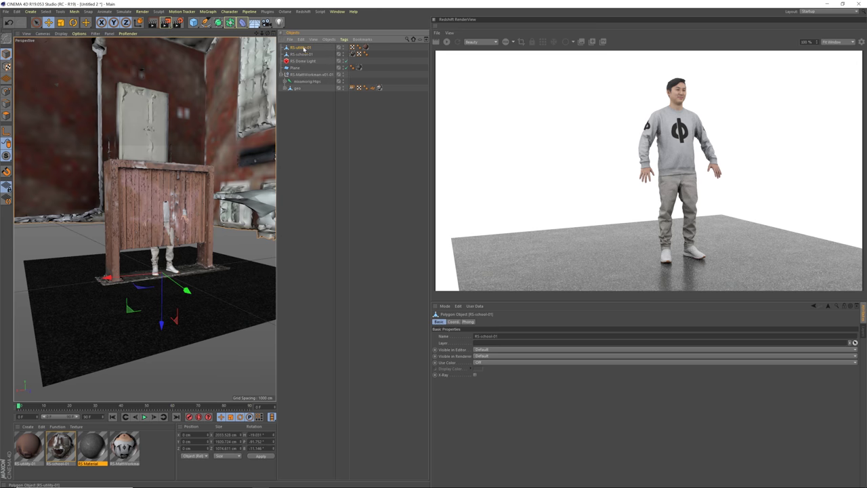
{"action": "left_click_drag", "start_coordinate": [176, 217], "coordinate": [218, 258], "text": "alt"}
{"action": "right_click_drag", "start_coordinate": [218, 260], "coordinate": [166, 246], "text": "alt"}
{"action": "mouse_move", "coordinate": [167, 246]}
{"action": "left_mouse_down", "text": "alt"}
{"action": "mouse_move", "coordinate": [151, 250]}
{"action": "mouse_move", "coordinate": [152, 240]}
{"action": "left_mouse_up", "text": "alt"}
{"action": "left_click_drag", "start_coordinate": [239, 259], "coordinate": [118, 217]}
{"action": "left_click", "coordinate": [301, 54]}
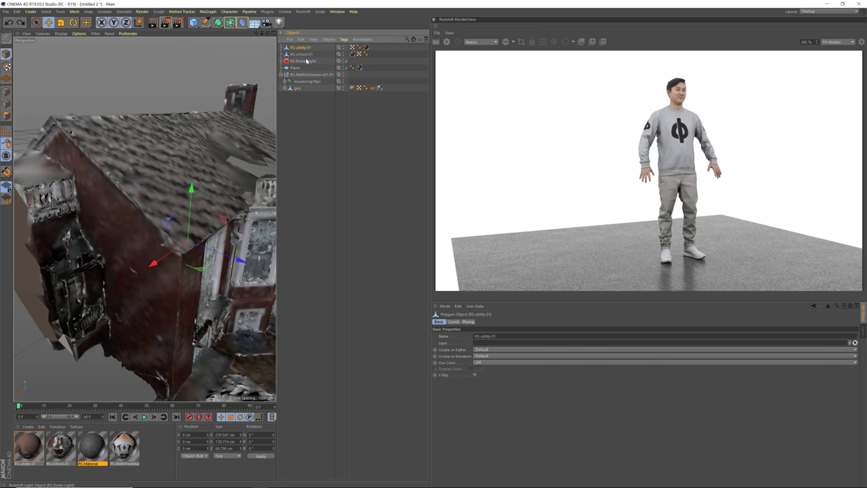
{"action": "left_click_drag", "start_coordinate": [237, 265], "coordinate": [142, 226]}
{"action": "right_click_drag", "start_coordinate": [141, 226], "coordinate": [171, 228], "text": "alt"}
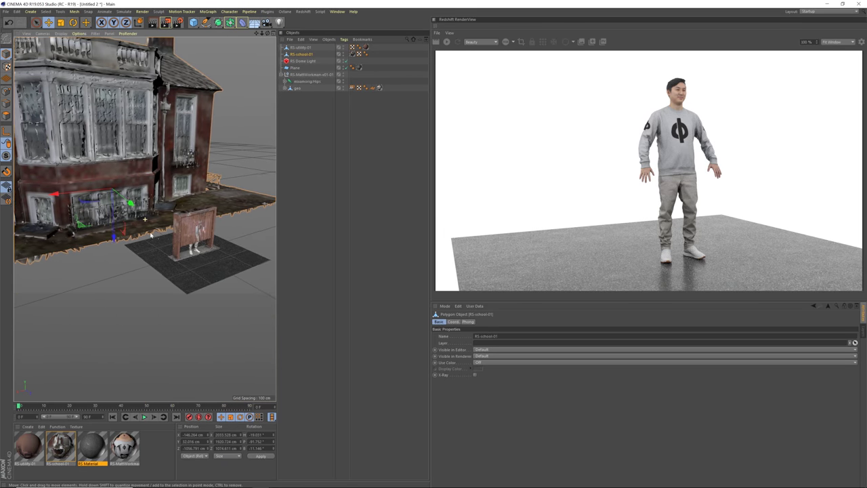
{"action": "left_click_drag", "start_coordinate": [171, 228], "coordinate": [163, 258], "text": "alt"}
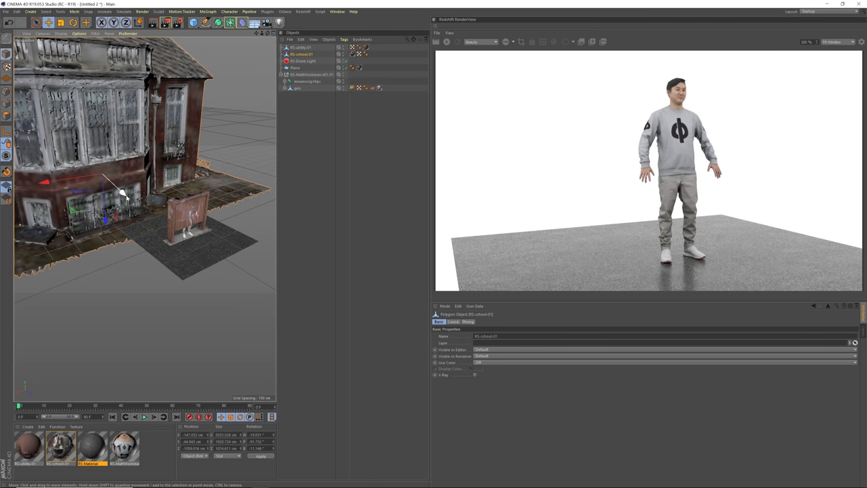
{"action": "left_click_drag", "start_coordinate": [126, 198], "coordinate": [81, 174]}
Move the RS-utility-01 structure back behind the character and enlarge the asphalt floor plane so it reaches the school building
{"action": "left_click", "coordinate": [174, 222]}
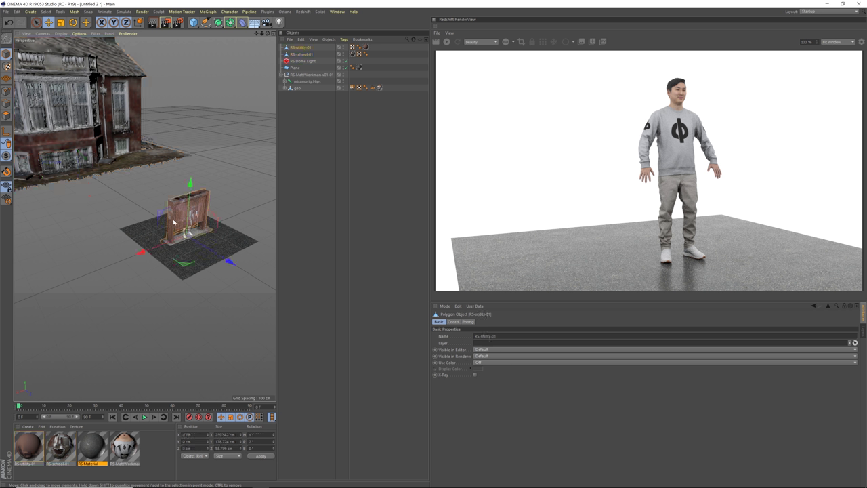
{"action": "left_click_drag", "start_coordinate": [230, 261], "coordinate": [6, 237]}
{"action": "left_click", "coordinate": [201, 257]}
{"action": "scroll", "coordinate": [217, 236], "scroll_direction": "down", "scroll_amount": 5}
{"action": "left_click_drag", "start_coordinate": [185, 228], "coordinate": [298, 324], "text": "alt"}
{"action": "middle_click_drag", "start_coordinate": [135, 194], "coordinate": [166, 186], "text": "alt"}
{"action": "left_click_drag", "start_coordinate": [165, 185], "coordinate": [139, 146], "text": "alt"}
Slide the RS-utility-01 structure sideways to about X -309 cm so it stands off to the character's side
{"action": "left_click", "coordinate": [139, 142]}
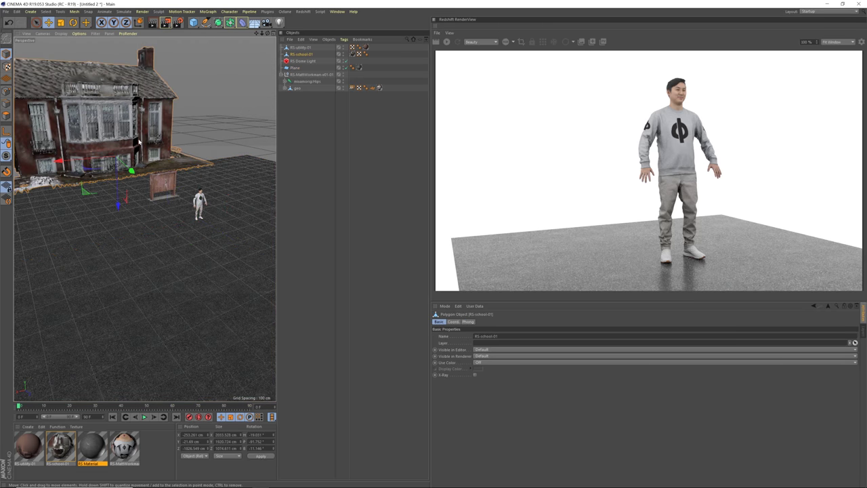
{"action": "left_click_drag", "start_coordinate": [113, 203], "coordinate": [156, 185]}
{"action": "left_click", "coordinate": [155, 185]}
{"action": "left_click_drag", "start_coordinate": [113, 205], "coordinate": [154, 200]}
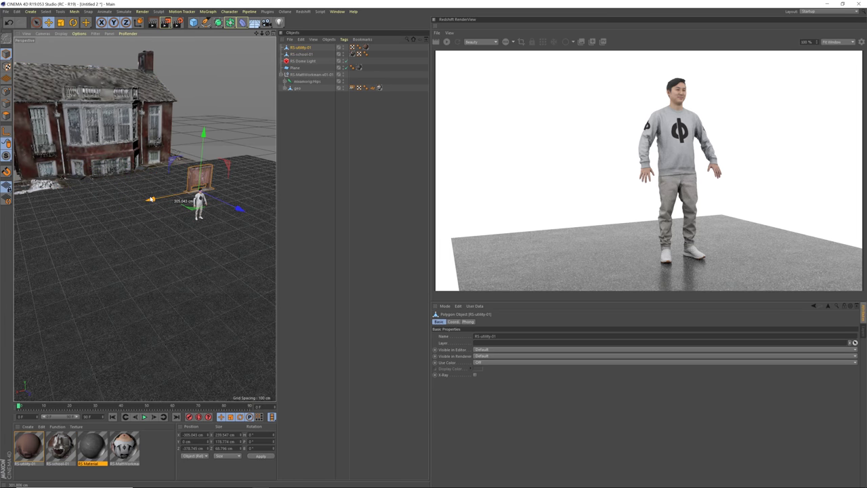
{"action": "middle_click_drag", "start_coordinate": [190, 182], "coordinate": [151, 175], "text": "alt"}
{"action": "left_click_drag", "start_coordinate": [151, 176], "coordinate": [98, 183], "text": "alt"}
{"action": "right_click_drag", "start_coordinate": [98, 183], "coordinate": [153, 178], "text": "alt"}
{"action": "left_click_drag", "start_coordinate": [152, 177], "coordinate": [172, 171], "text": "alt"}
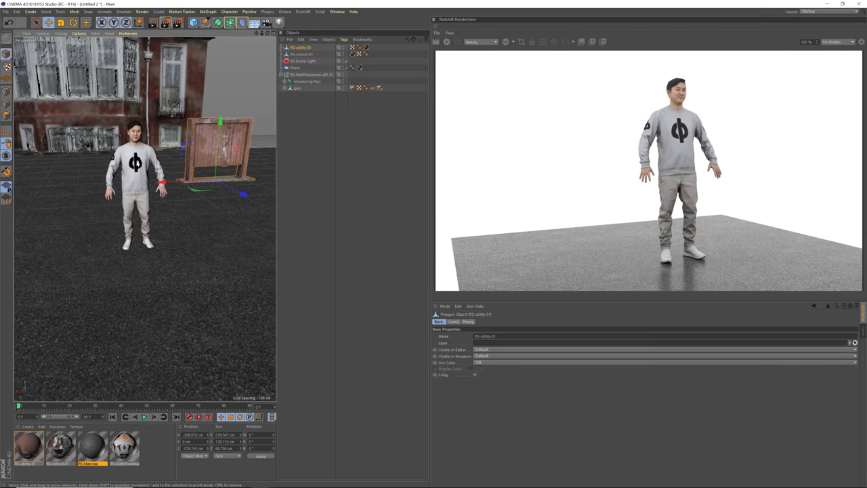
{"action": "right_click_drag", "start_coordinate": [172, 170], "coordinate": [151, 177], "text": "alt"}
{"action": "middle_click_drag", "start_coordinate": [150, 177], "coordinate": [122, 166], "text": "alt"}
Add the RS-Alexa-XTPlus-19mm camera, the RS-Arri-Arrihead2 and the RS-Chapman-Cobra dolly from the Redshift-CineDesigner presets
{"action": "left_click", "coordinate": [302, 137]}
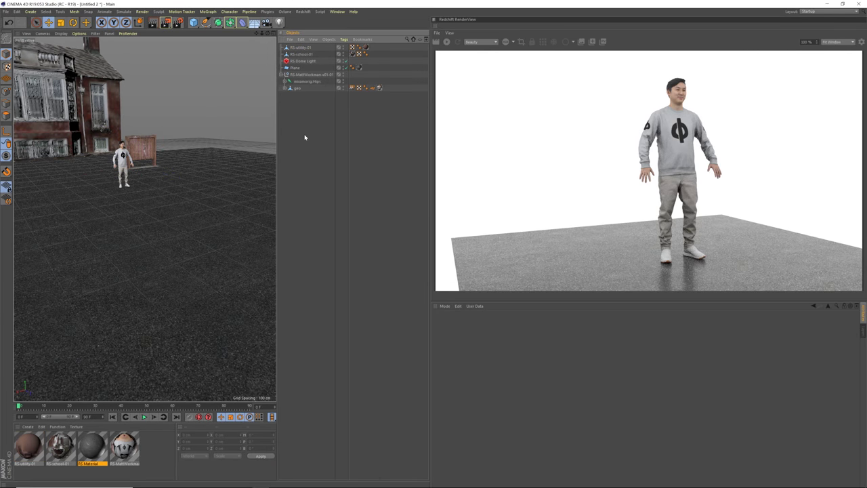
{"action": "key", "text": "shift+F8"}
{"action": "double_click", "coordinate": [313, 116]}
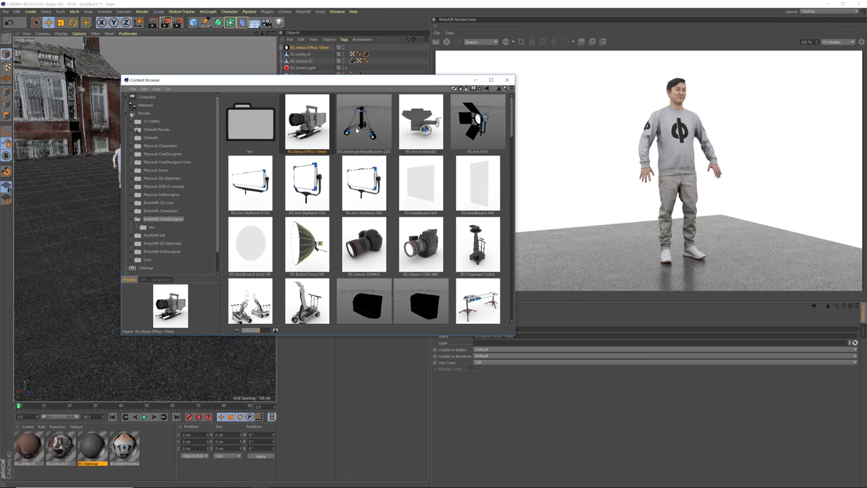
{"action": "double_click", "coordinate": [420, 122]}
{"action": "double_click", "coordinate": [477, 244]}
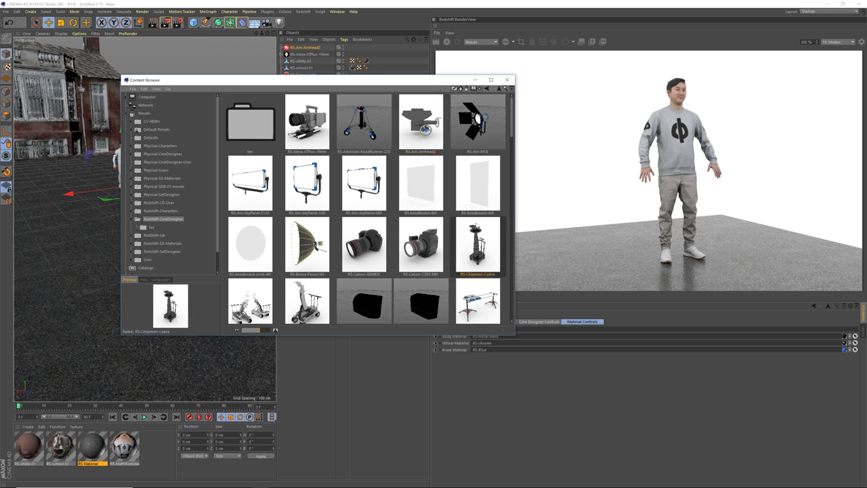
{"action": "left_click", "coordinate": [507, 80]}
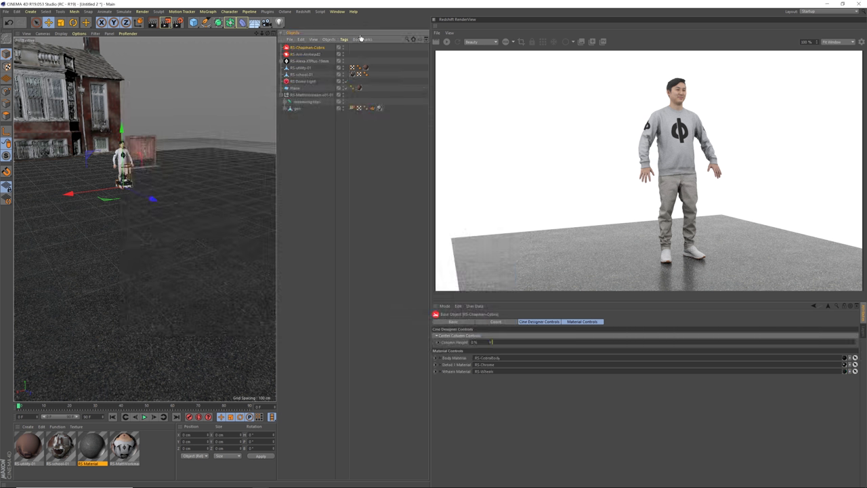
Switch to the Redshift-LayoutLook user layout and assemble the Chapman Cobra, Arrihead and Alexa camera into a CD-Rig
{"action": "left_click", "coordinate": [811, 12]}
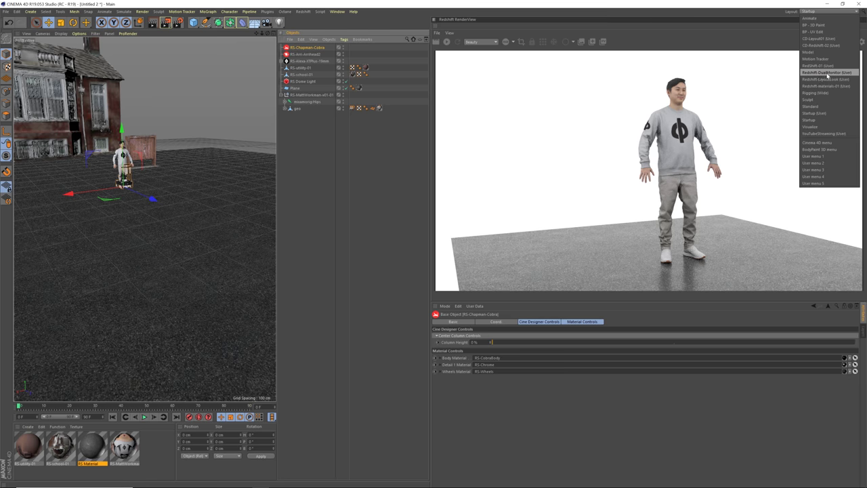
{"action": "left_click", "coordinate": [825, 79]}
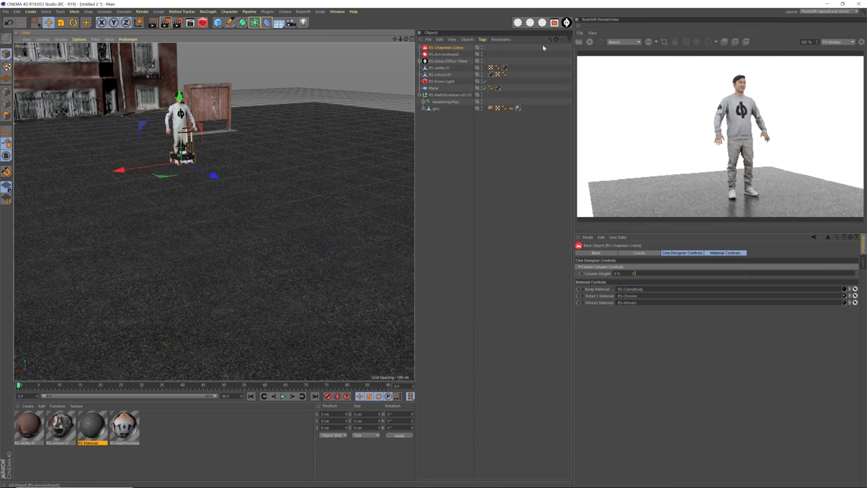
{"action": "left_click", "coordinate": [566, 23]}
{"action": "left_click_drag", "start_coordinate": [439, 55], "coordinate": [436, 48]}
{"action": "left_click", "coordinate": [442, 54]}
{"action": "left_click", "coordinate": [442, 67], "text": "shift"}
{"action": "left_click", "coordinate": [436, 48]}
Move the CD-Rig away from the character to about Z 360 cm
{"action": "left_click_drag", "start_coordinate": [214, 175], "coordinate": [249, 193]}
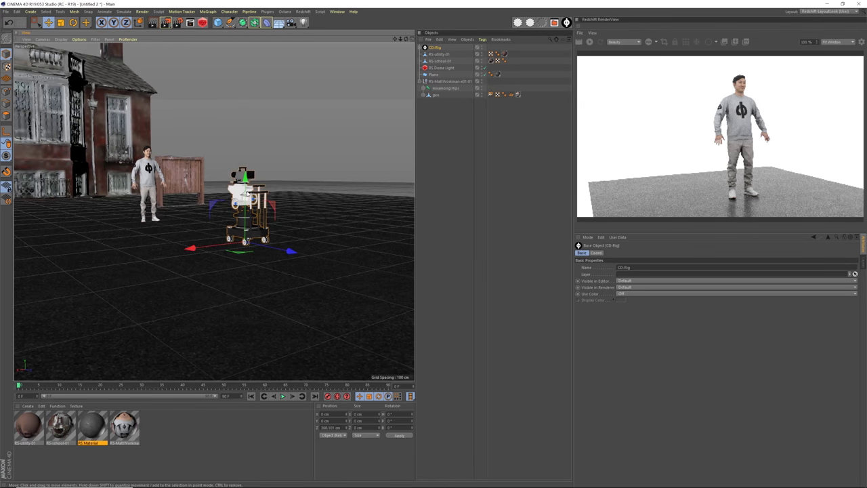
{"action": "right_click_drag", "start_coordinate": [249, 194], "coordinate": [261, 201], "text": "alt"}
{"action": "mouse_move", "coordinate": [261, 202]}
{"action": "middle_mouse_down", "text": "alt"}
{"action": "mouse_move", "coordinate": [270, 218]}
{"action": "mouse_move", "coordinate": [273, 204]}
{"action": "middle_mouse_up", "text": "alt"}
{"action": "left_click_drag", "start_coordinate": [274, 203], "coordinate": [270, 204], "text": "alt"}
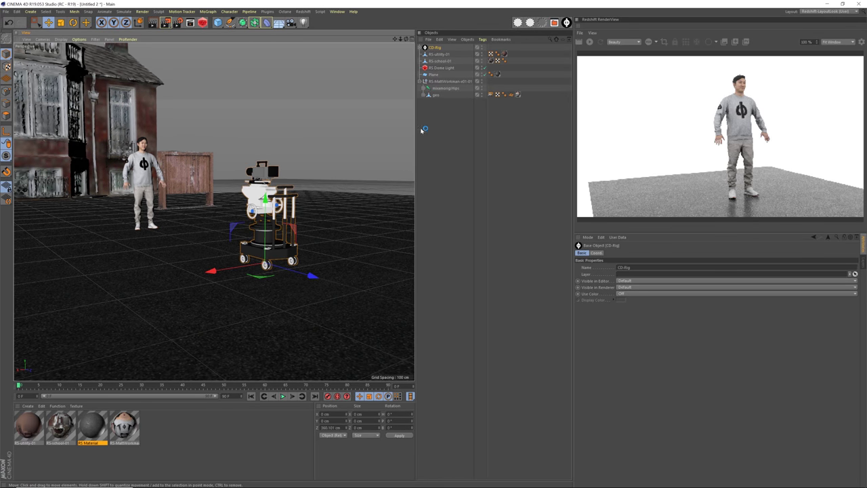
Expand the CD-Rig hierarchy and examine the dolly, head, baseplate, camera body, lens and AlexaXTPlus camera objects in it
{"action": "left_click", "coordinate": [420, 49]}
{"action": "left_click", "coordinate": [424, 68]}
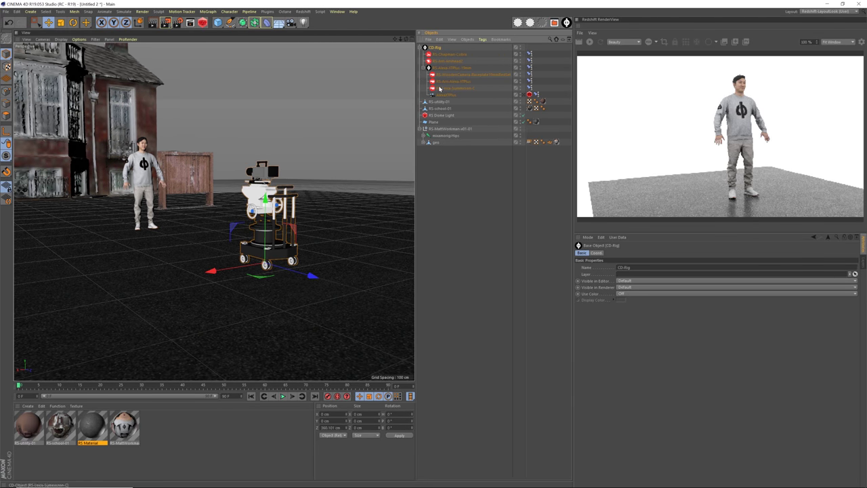
{"action": "left_click", "coordinate": [429, 55]}
{"action": "left_click", "coordinate": [430, 61]}
{"action": "left_click", "coordinate": [432, 74]}
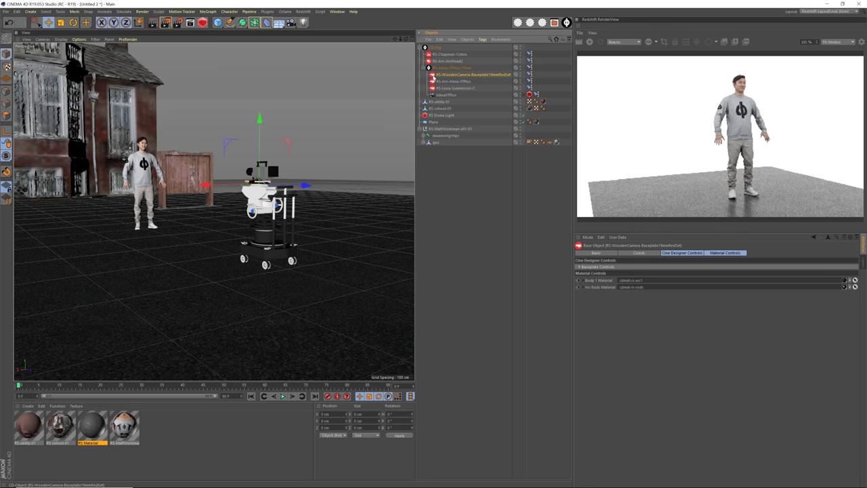
{"action": "left_click", "coordinate": [432, 81]}
{"action": "left_click", "coordinate": [432, 89]}
{"action": "left_click", "coordinate": [444, 95]}
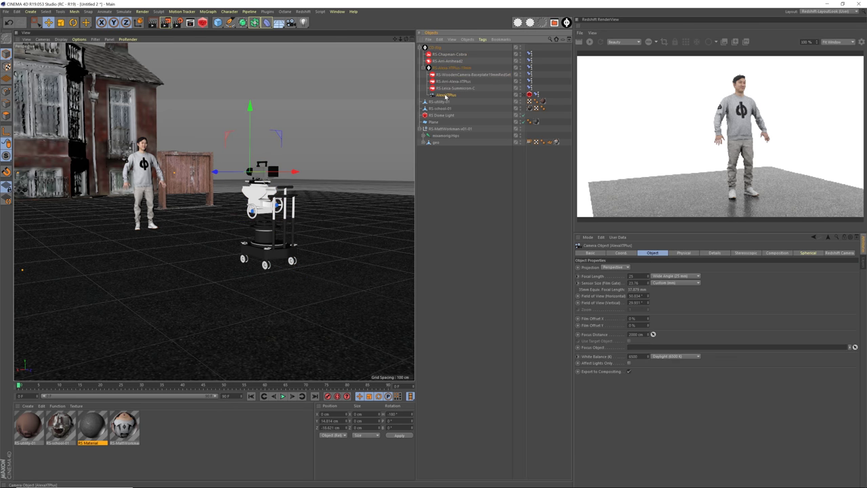
Hide the rig's constraint tags by turning off CD-Rig Show PSR Constraints
{"action": "left_click", "coordinate": [529, 95]}
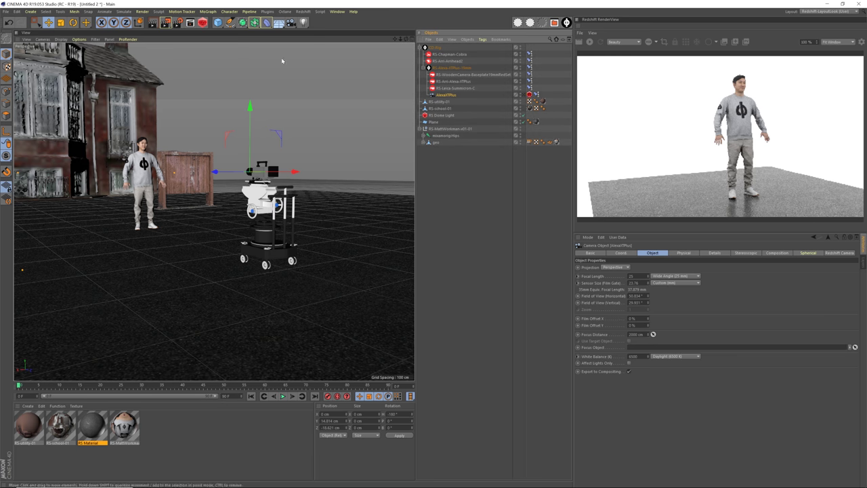
{"action": "left_click", "coordinate": [273, 12]}
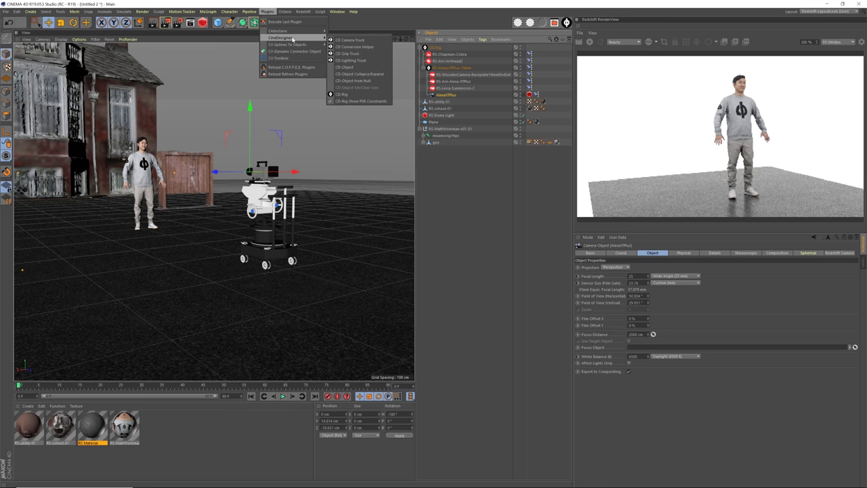
{"action": "left_click", "coordinate": [383, 99]}
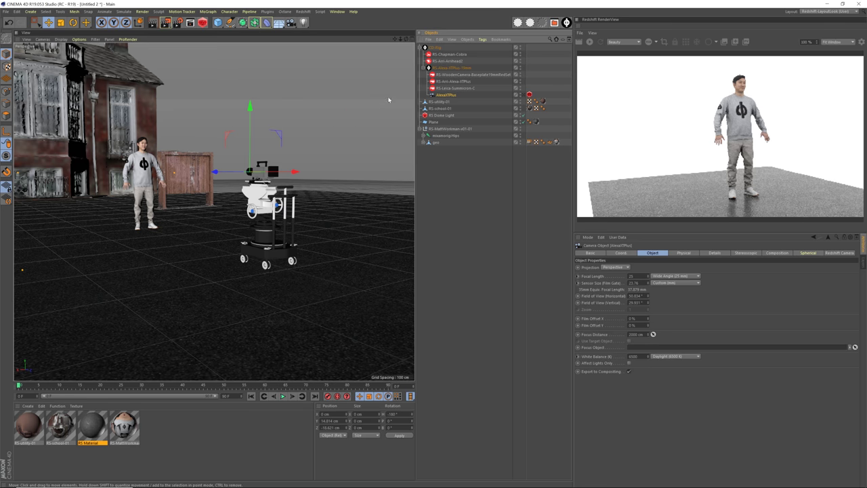
Look through the AlexaXTPlus camera in the viewport and start the live Redshift render from it
{"action": "left_click", "coordinate": [449, 95]}
{"action": "left_click", "coordinate": [43, 39]}
{"action": "mouse_move", "coordinate": [95, 56]}
{"action": "left_click", "coordinate": [114, 68]}
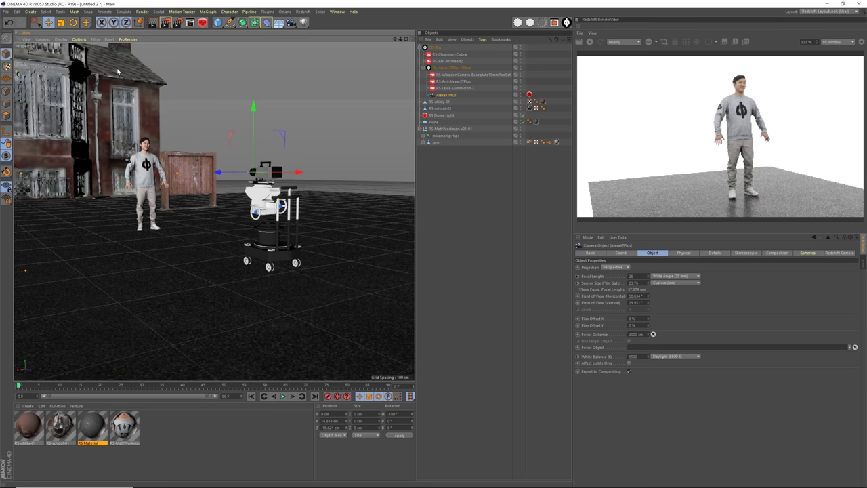
{"action": "left_click", "coordinate": [589, 41]}
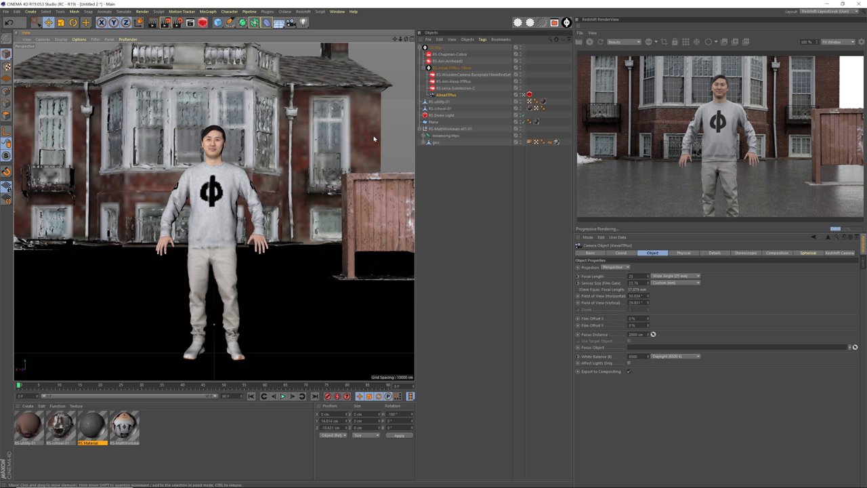
Return the viewport to the editor camera with the character and camera rig in view
{"action": "left_click", "coordinate": [43, 38]}
{"action": "left_click", "coordinate": [115, 58]}
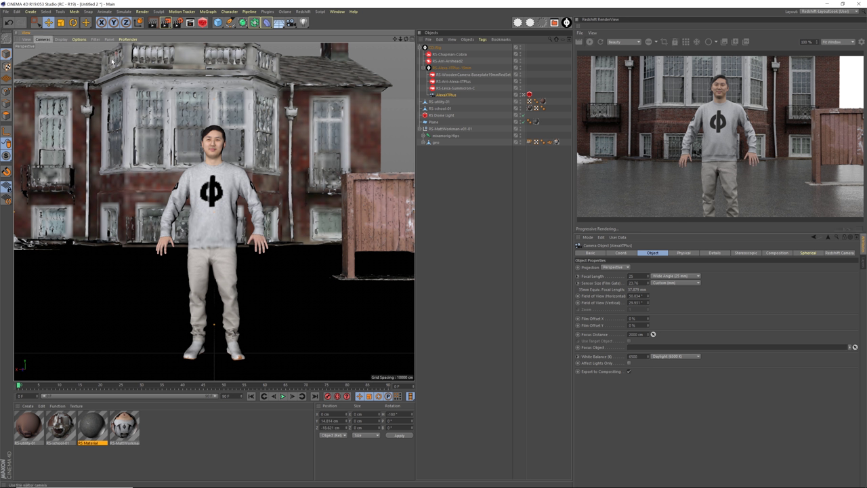
{"action": "middle_click_drag", "start_coordinate": [248, 207], "coordinate": [238, 195], "text": "alt"}
{"action": "left_click_drag", "start_coordinate": [271, 186], "coordinate": [261, 185], "text": "alt"}
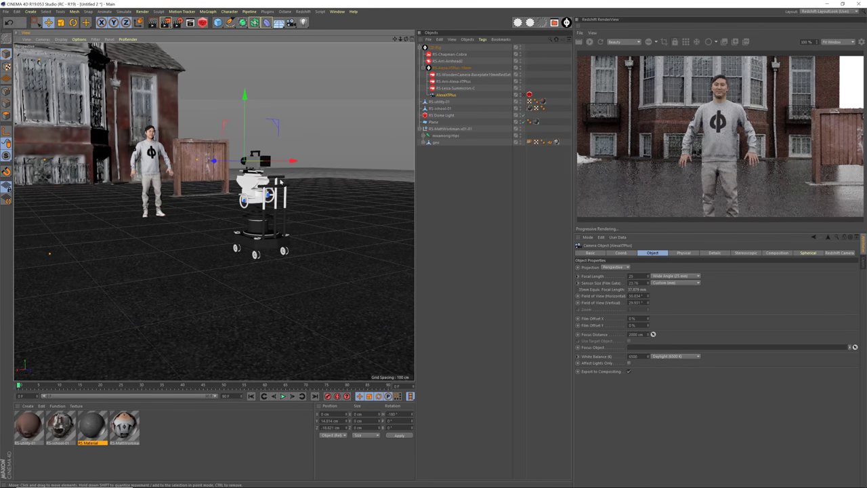
Raise the center column height of the RS-Chapman-Cobra dolly to about 38%
{"action": "left_click", "coordinate": [464, 168]}
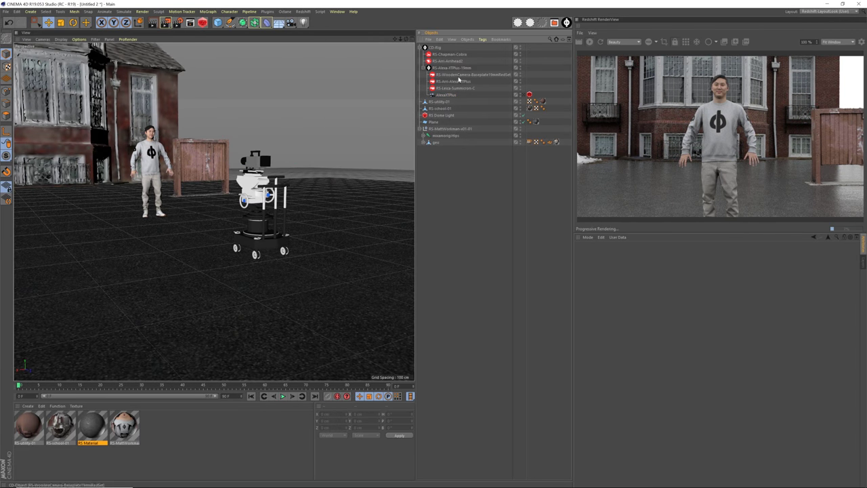
{"action": "left_click", "coordinate": [436, 47]}
{"action": "mouse_move", "coordinate": [299, 266]}
{"action": "left_mouse_down"}
{"action": "mouse_move", "coordinate": [241, 249]}
{"action": "mouse_move", "coordinate": [355, 290]}
{"action": "mouse_move", "coordinate": [256, 267]}
{"action": "mouse_move", "coordinate": [309, 279]}
{"action": "left_mouse_up"}
{"action": "left_click", "coordinate": [462, 57]}
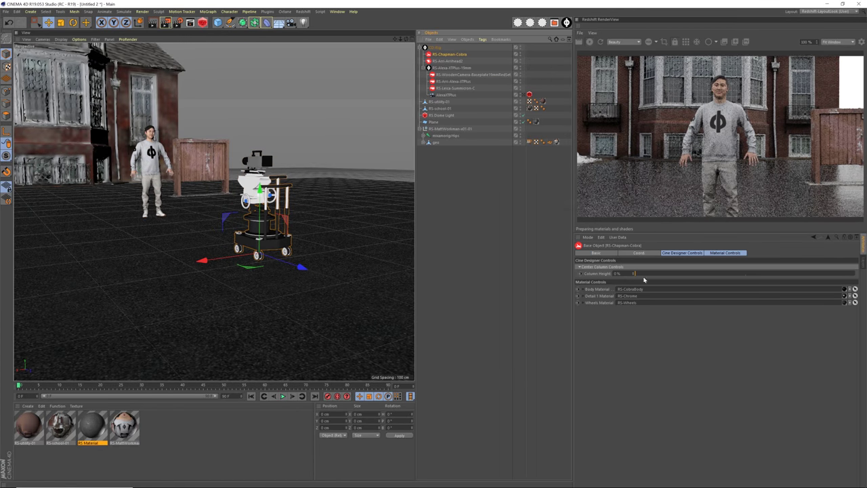
{"action": "left_click_drag", "start_coordinate": [639, 275], "coordinate": [718, 273]}
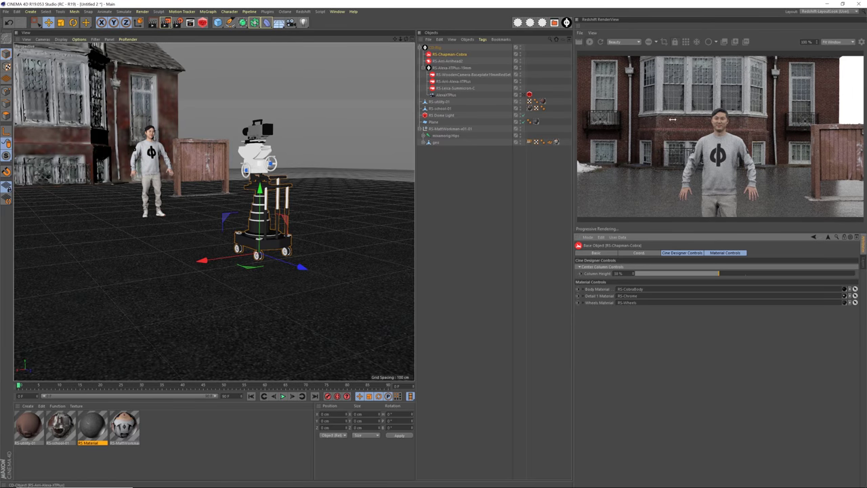
Increase the focal length of the RS-Arri-Alexa-XTPlus camera body, trying 40 and settling on 65
{"action": "left_click", "coordinate": [451, 82]}
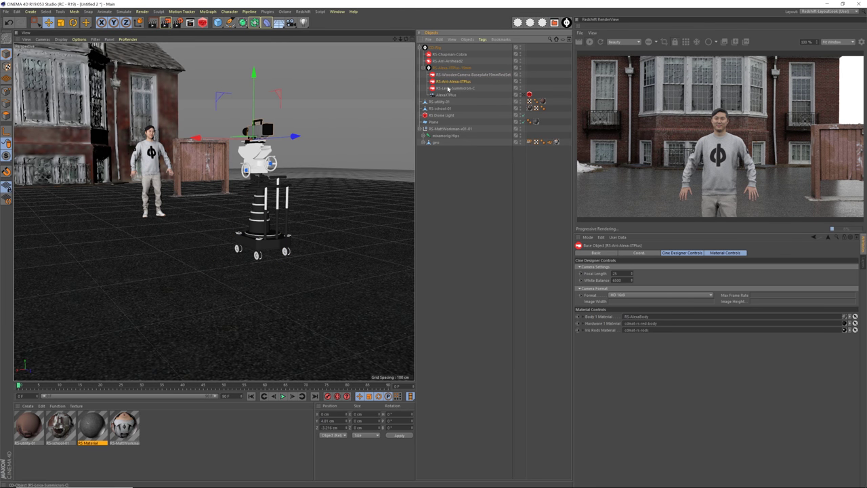
{"action": "left_click", "coordinate": [616, 274]}
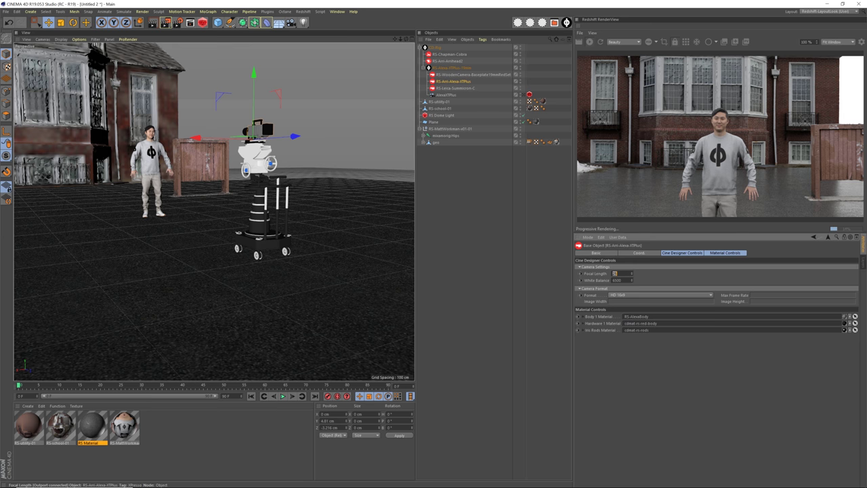
{"action": "type", "text": "40"}
{"action": "key", "text": "Return"}
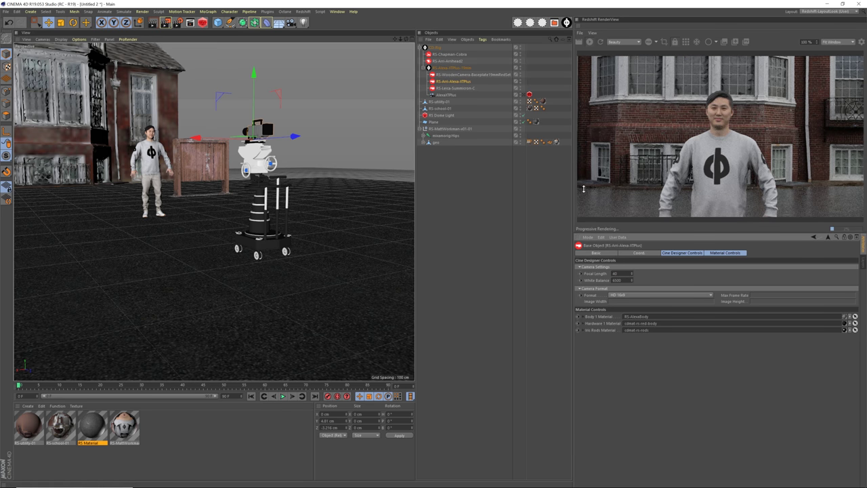
{"action": "left_click", "coordinate": [615, 273]}
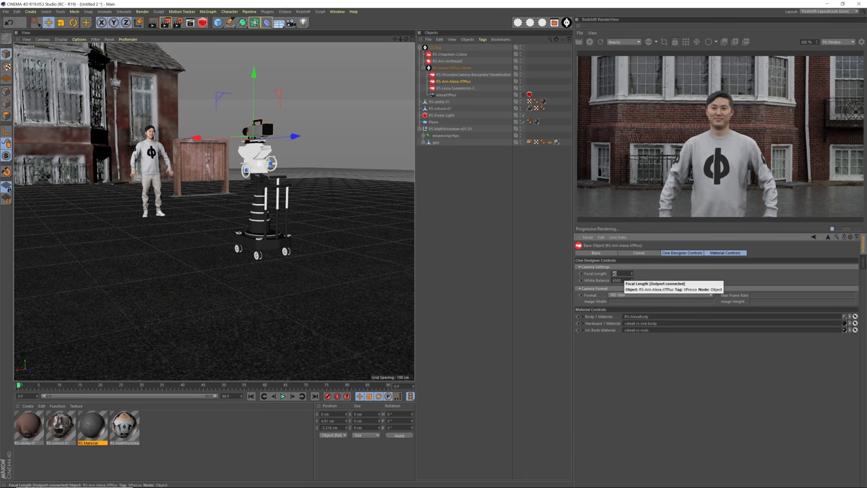
{"action": "type", "text": "60"}
{"action": "key", "text": "Return"}
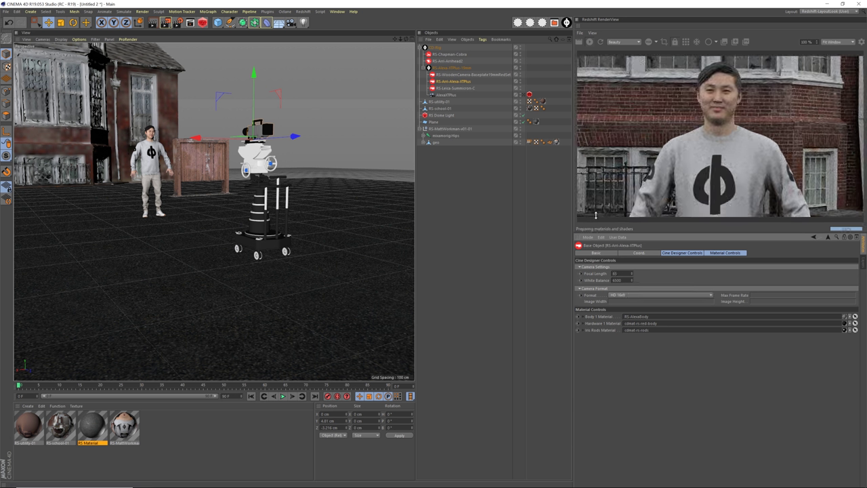
Lower the RS-Chapman-Cobra dolly's column height slightly to about 36%
{"action": "left_click", "coordinate": [449, 54]}
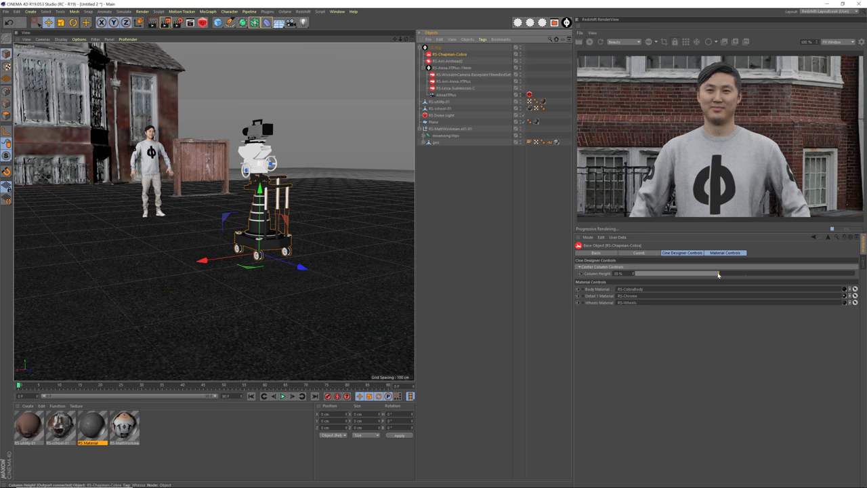
{"action": "left_click_drag", "start_coordinate": [720, 274], "coordinate": [715, 274]}
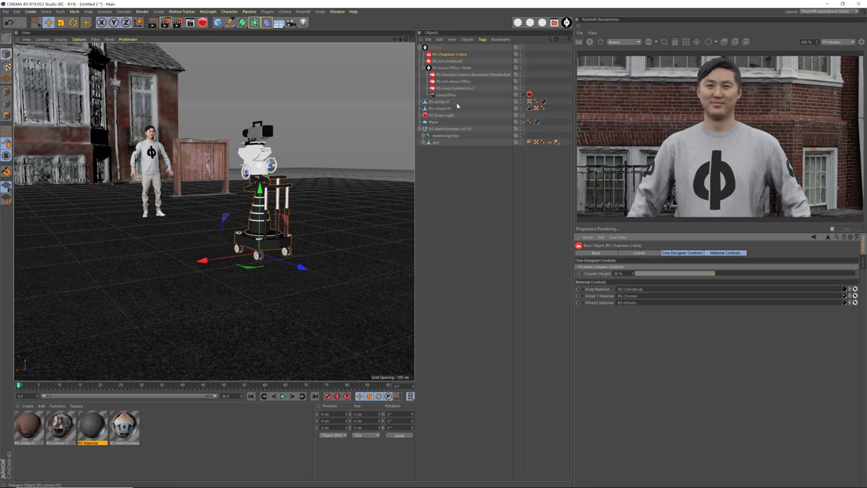
Collapse the character's hierarchy and rotate the character about 36° around its vertical axis
{"action": "left_click", "coordinate": [421, 129]}
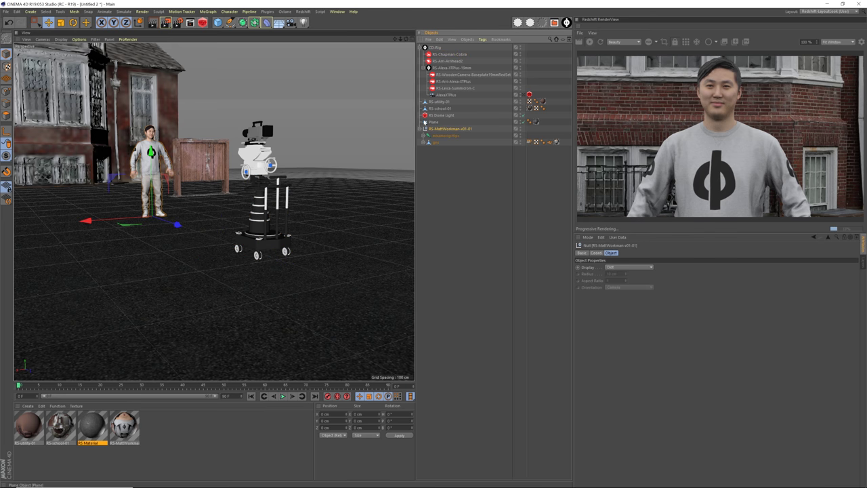
{"action": "left_click", "coordinate": [422, 129]}
{"action": "key", "text": "r"}
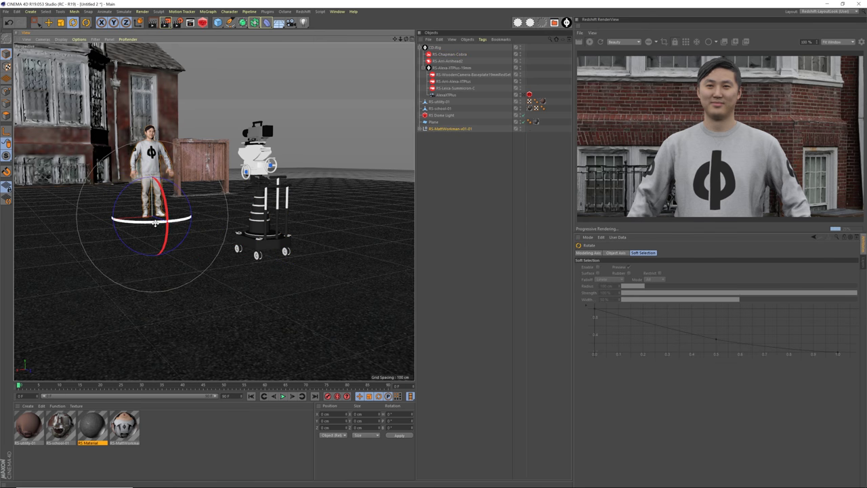
{"action": "left_click_drag", "start_coordinate": [164, 218], "coordinate": [188, 222]}
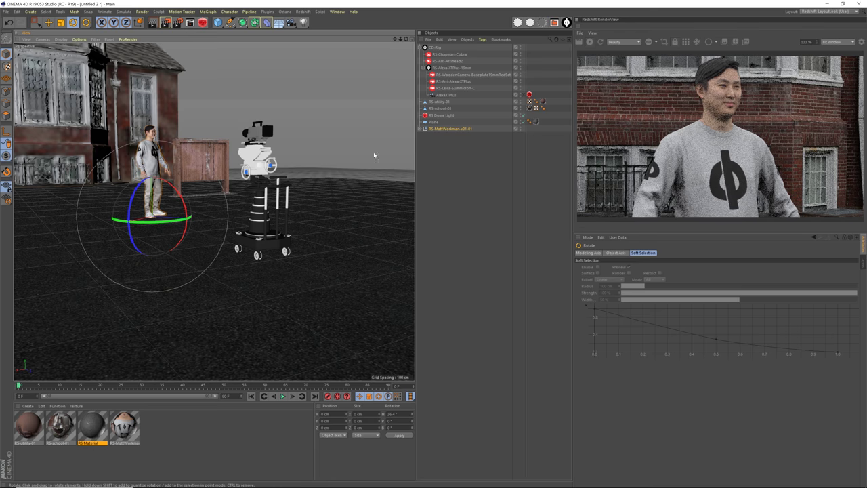
Move the whole CD-Rig sideways along its X axis to about -15.7 cm to reframe the character
{"action": "left_click", "coordinate": [437, 48]}
{"action": "key", "text": "e"}
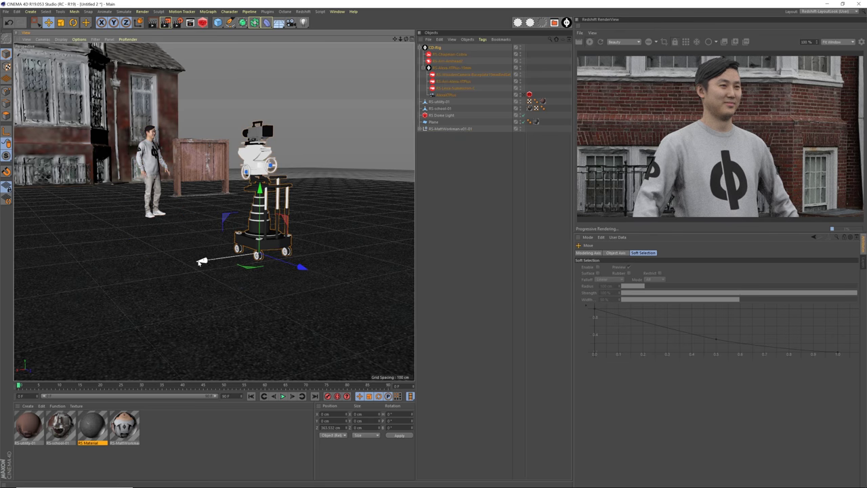
{"action": "left_click_drag", "start_coordinate": [212, 261], "coordinate": [217, 261]}
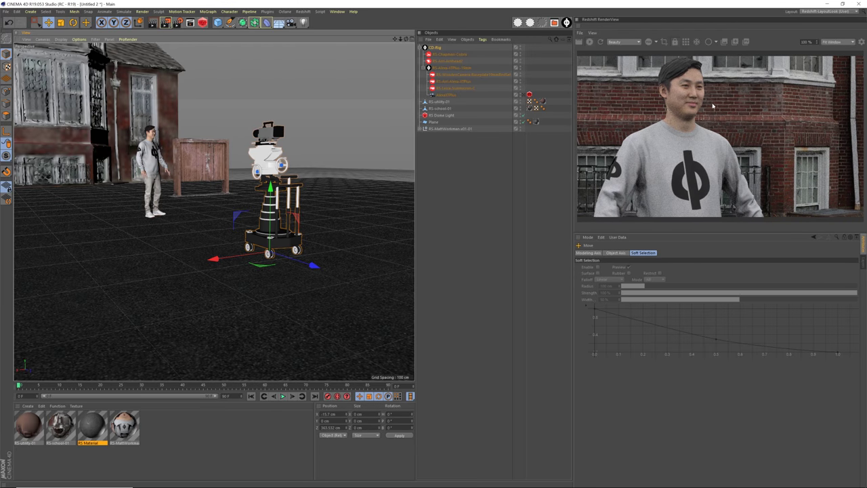
Move the RS-utility-01 wooden fence into the shot behind the character, to about X -160 cm and Z -403 cm
{"action": "left_click", "coordinate": [199, 166]}
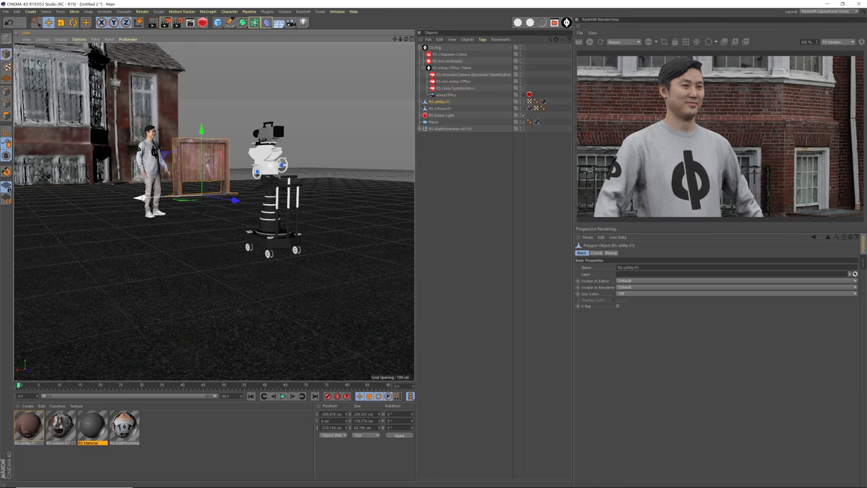
{"action": "left_click_drag", "start_coordinate": [145, 201], "coordinate": [88, 202]}
{"action": "left_click_drag", "start_coordinate": [177, 205], "coordinate": [169, 200]}
{"action": "left_click_drag", "start_coordinate": [86, 197], "coordinate": [87, 201]}
Set the AlexaXTPlus camera's focus distance by picking the character's head in the viewport
{"action": "left_click_drag", "start_coordinate": [290, 162], "coordinate": [255, 173], "text": "alt"}
{"action": "right_click_drag", "start_coordinate": [255, 173], "coordinate": [269, 173], "text": "alt"}
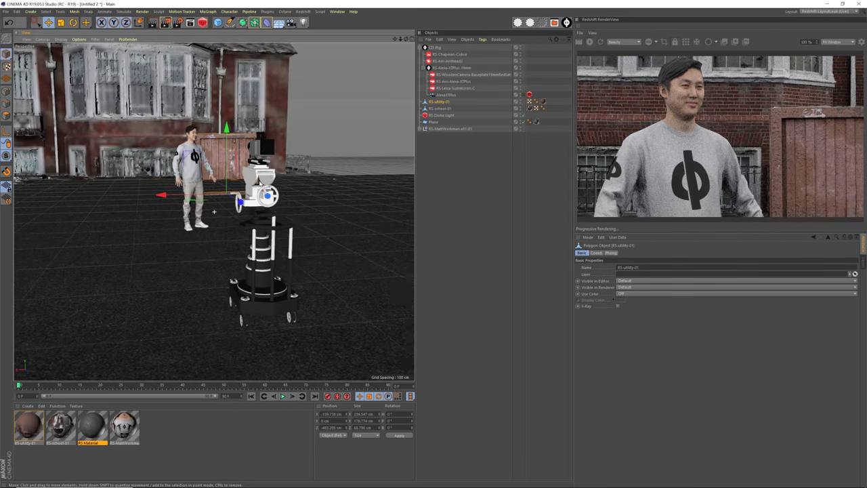
{"action": "left_click_drag", "start_coordinate": [249, 190], "coordinate": [259, 184], "text": "alt"}
{"action": "right_click_drag", "start_coordinate": [242, 188], "coordinate": [253, 193], "text": "alt"}
{"action": "middle_click_drag", "start_coordinate": [253, 193], "coordinate": [253, 214], "text": "alt"}
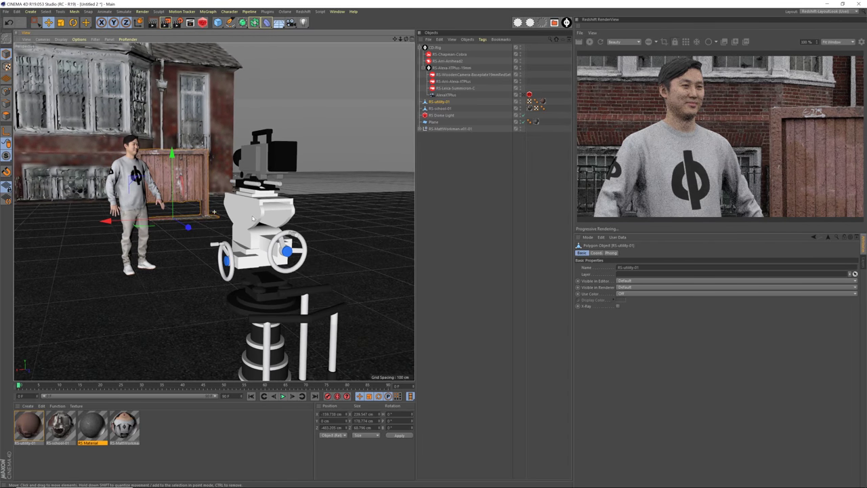
{"action": "left_click_drag", "start_coordinate": [253, 214], "coordinate": [248, 208], "text": "alt"}
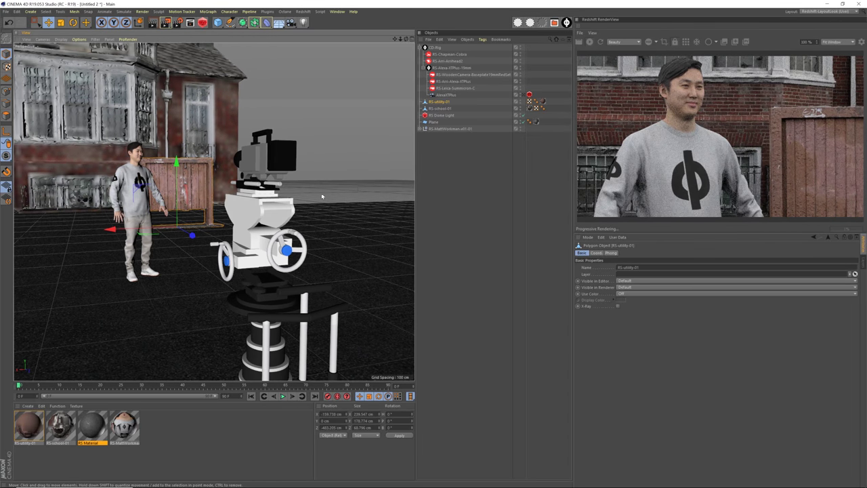
{"action": "left_click", "coordinate": [447, 95]}
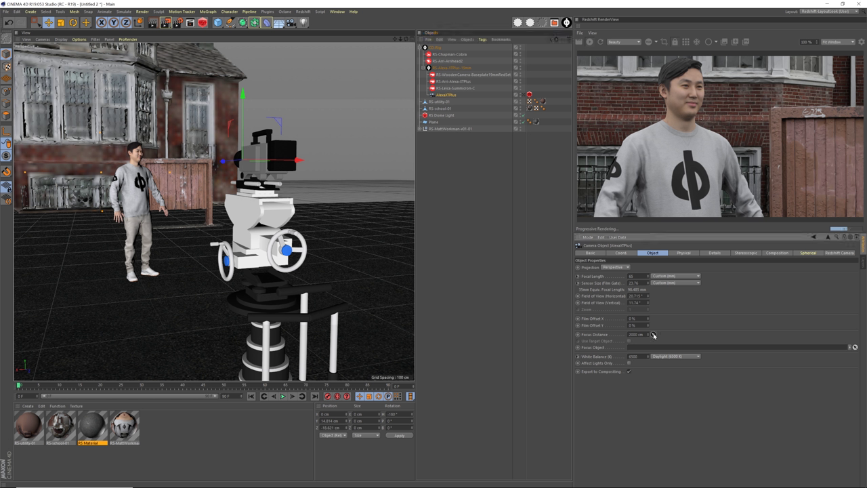
{"action": "left_click", "coordinate": [135, 155]}
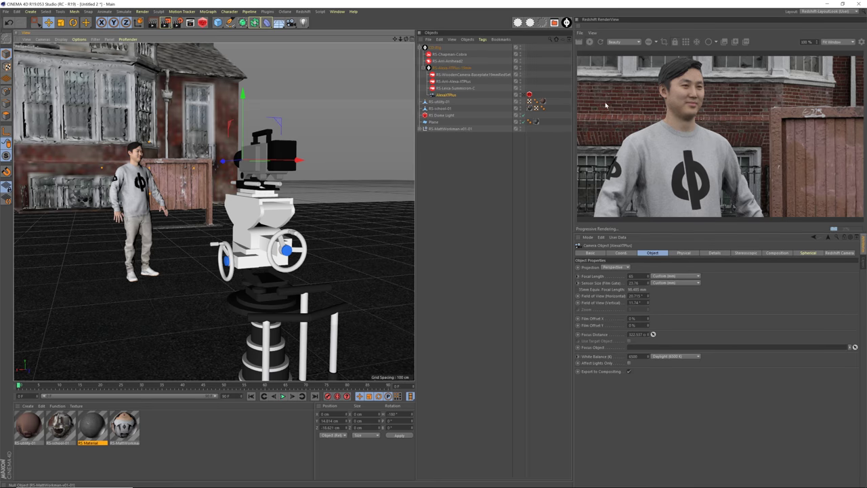
Enable bokeh in the AlexaXTPlus camera's Redshift Camera tag
{"action": "left_click", "coordinate": [529, 95]}
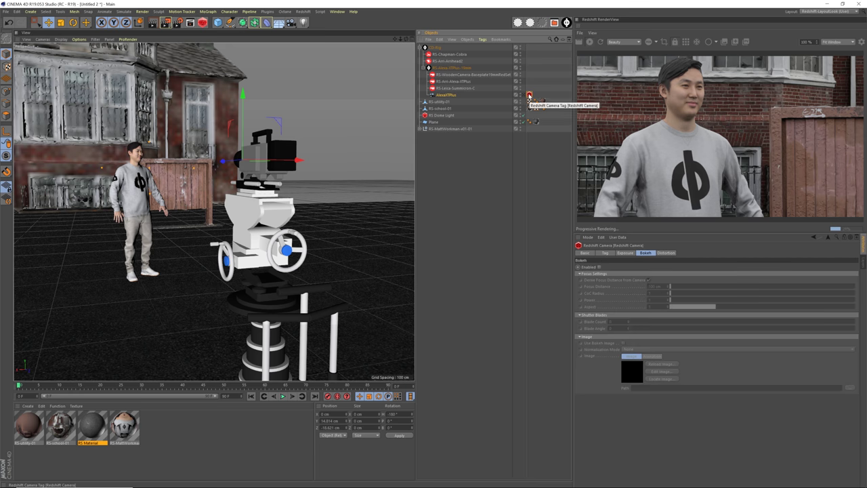
{"action": "left_click", "coordinate": [587, 254]}
{"action": "left_click", "coordinate": [624, 253]}
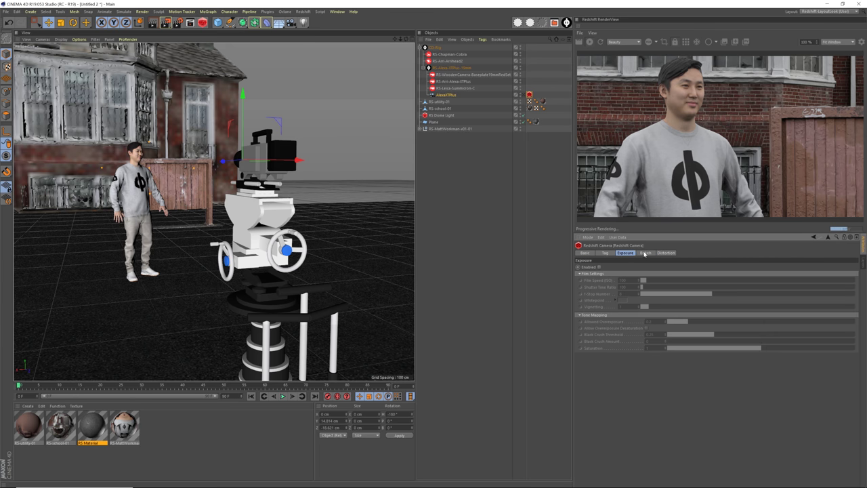
{"action": "left_click", "coordinate": [646, 253]}
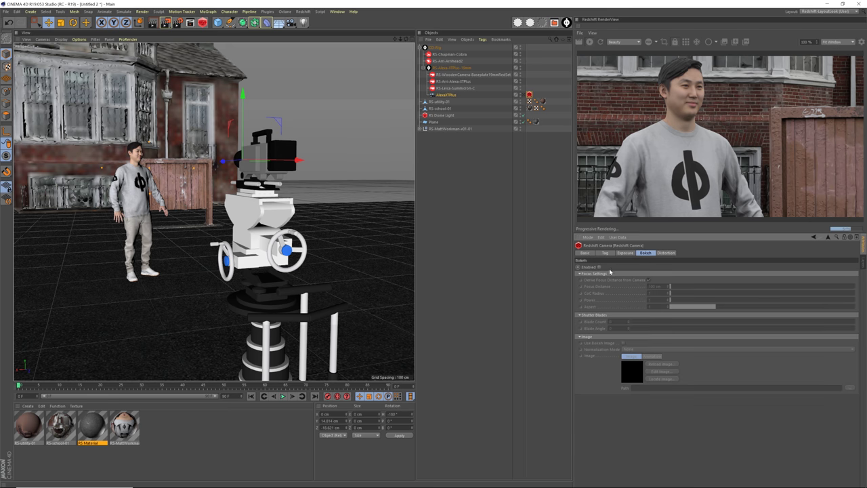
{"action": "left_click", "coordinate": [600, 267]}
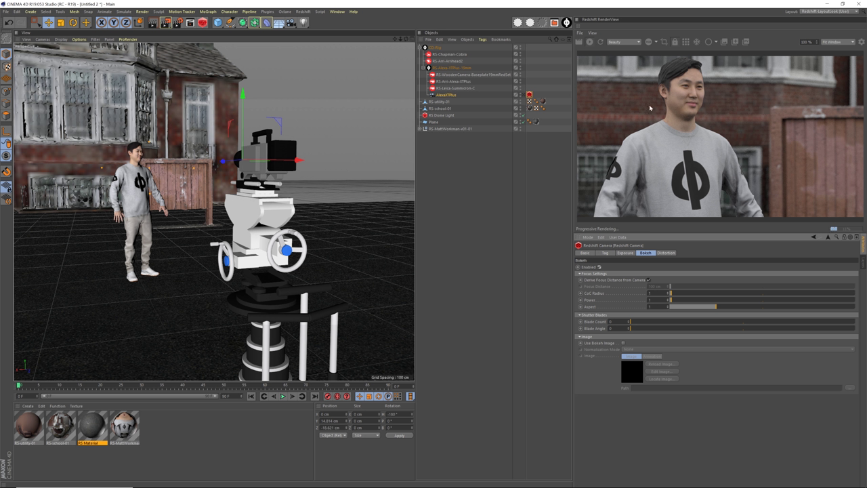
Shift the AlexaXTPlus camera's focus to the building by picking its wall behind the character
{"action": "left_click", "coordinate": [447, 95]}
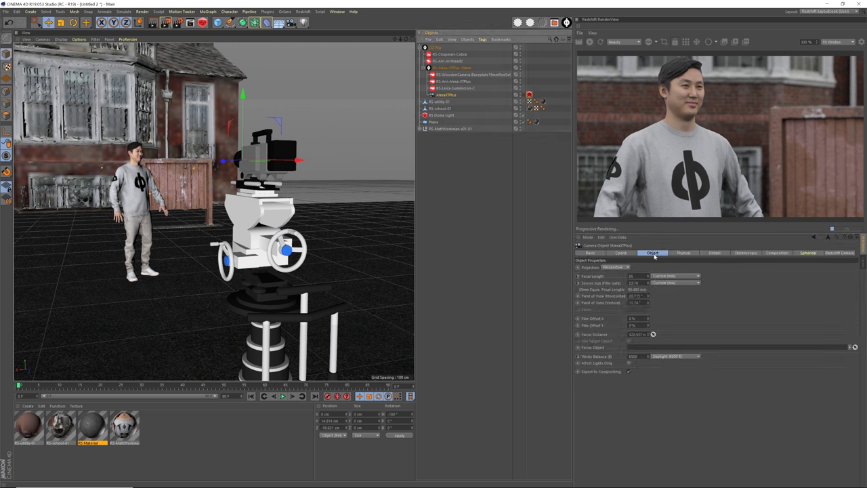
{"action": "left_click", "coordinate": [653, 334]}
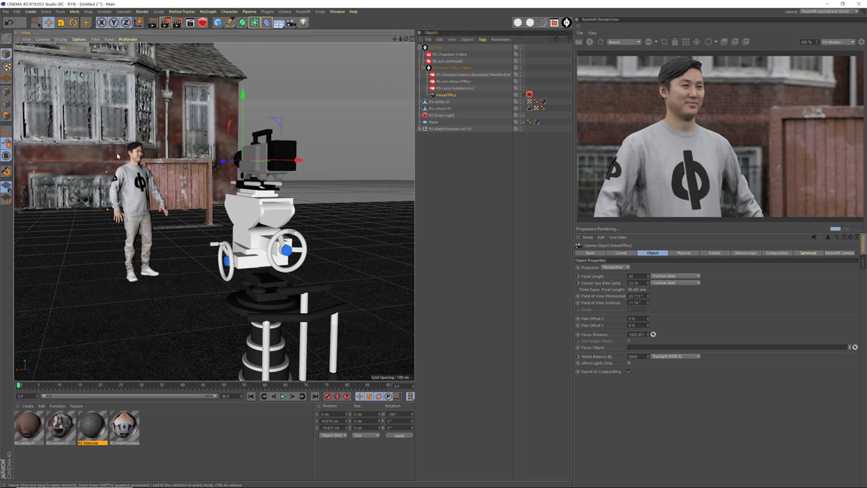
{"action": "left_click", "coordinate": [691, 115]}
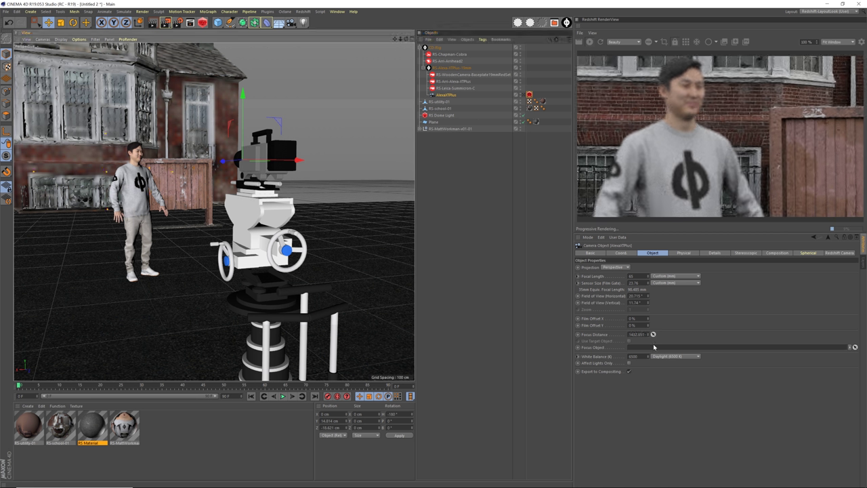
Return the AlexaXTPlus camera's focus to the character by picking the face in the viewport
{"action": "left_click", "coordinate": [606, 317]}
{"action": "left_click", "coordinate": [190, 188]}
{"action": "left_click", "coordinate": [138, 155]}
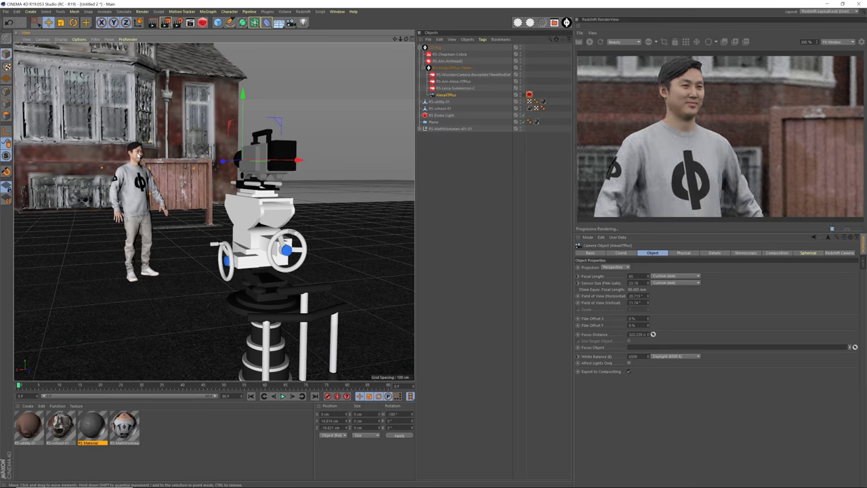
Test the Redshift camera's bokeh strength with a CoC Radius of 2 and with a value below 1
{"action": "left_click", "coordinate": [529, 95]}
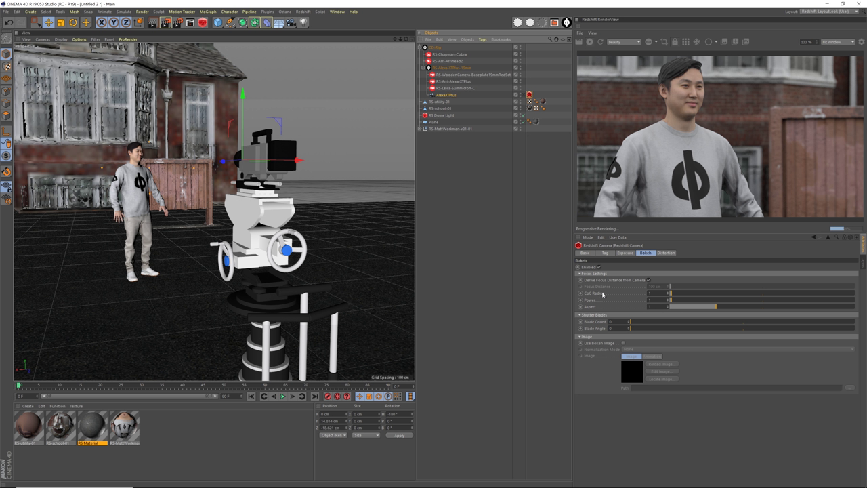
{"action": "left_click", "coordinate": [650, 293]}
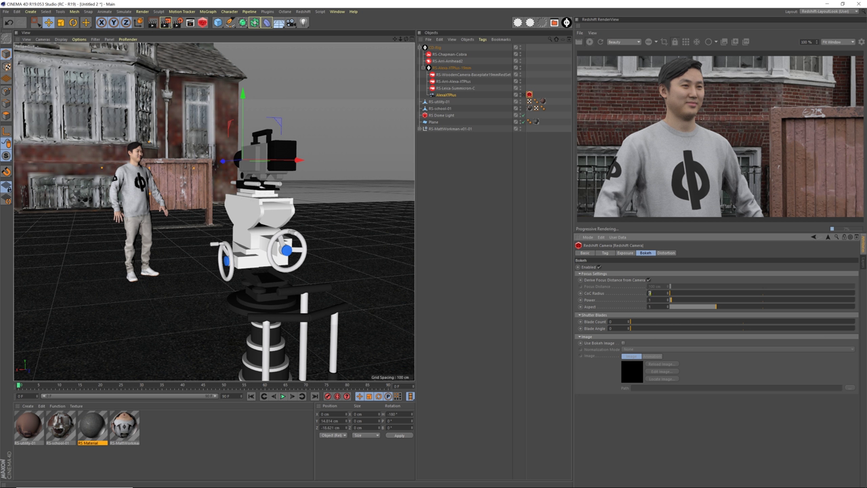
{"action": "type", "text": "2"}
{"action": "key", "text": "Return"}
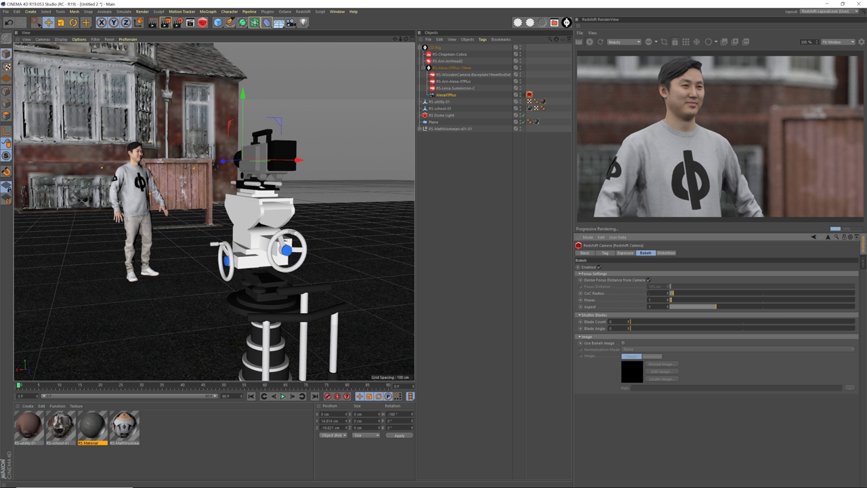
{"action": "type", "text": "0.5"}
{"action": "key", "text": "Return"}
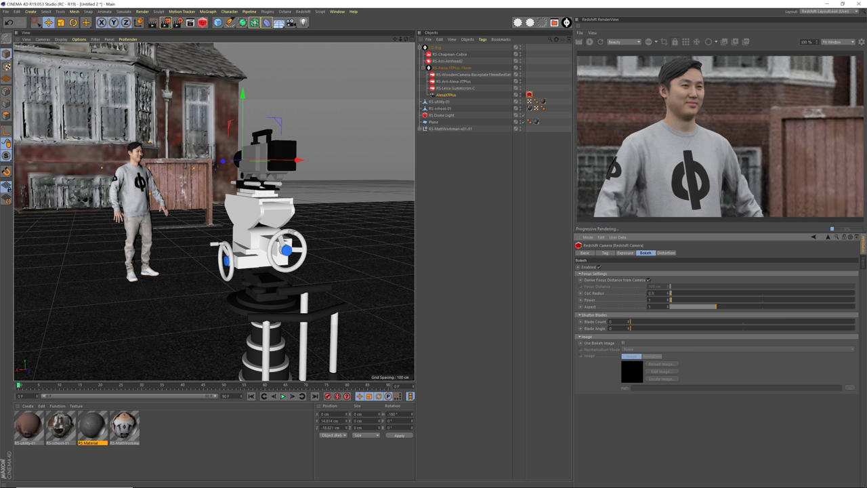
Fine-tune the Redshift camera's bokeh, ending with a CoC Radius of 1.2
{"action": "double_click", "coordinate": [651, 293]}
{"action": "type", "text": "11.1"}
{"action": "key", "text": "Return"}
{"action": "left_click_drag", "start_coordinate": [667, 293], "coordinate": [667, 300]}
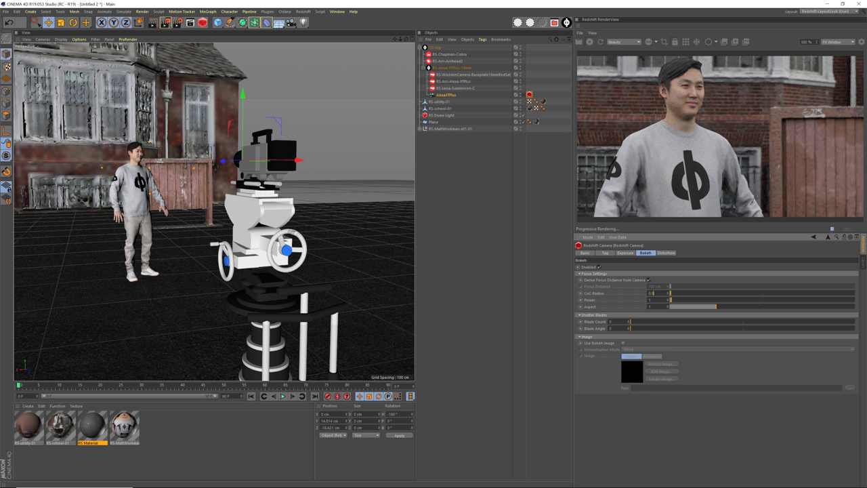
{"action": "double_click", "coordinate": [652, 292]}
{"action": "type", "text": "5"}
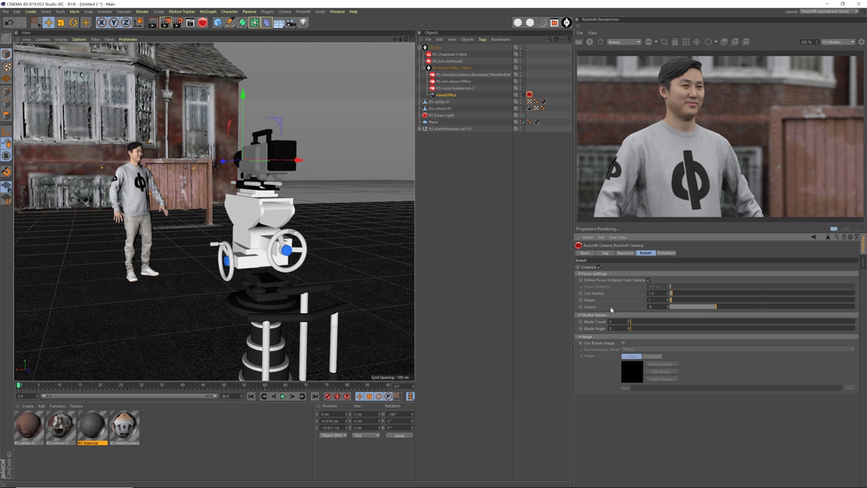
Test the Redshift camera's bokeh Aspect at 0.3 and 0.6, and settle on 0.5
{"action": "key", "text": "Return"}
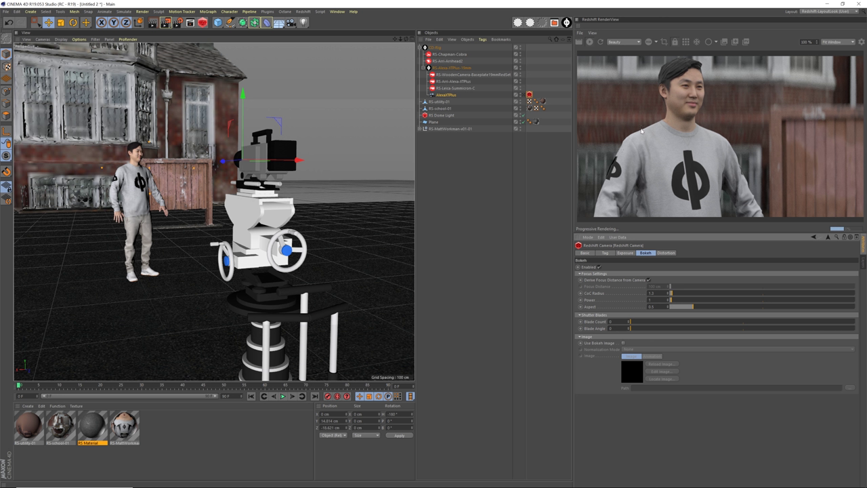
{"action": "key", "text": "ctrl+a"}
{"action": "type", "text": "1"}
{"action": "type", "text": ".3"}
{"action": "key", "text": "Return"}
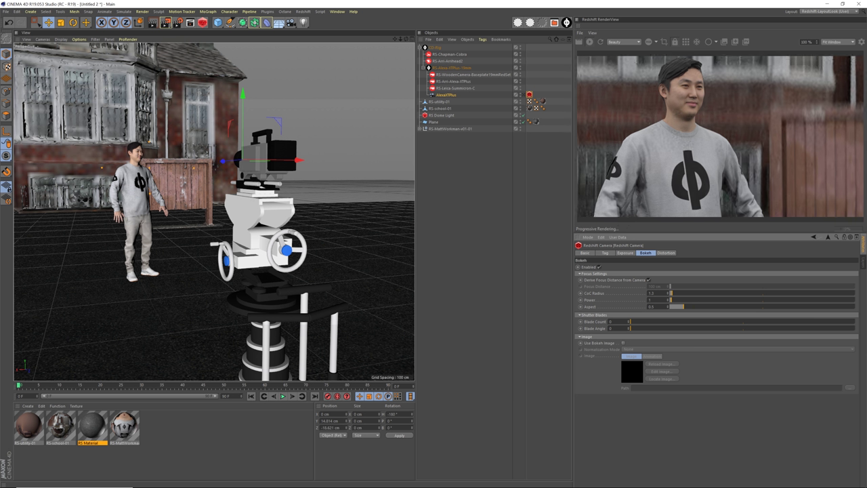
{"action": "double_click", "coordinate": [651, 307]}
{"action": "type", "text": ".6"}
{"action": "key", "text": "Return"}
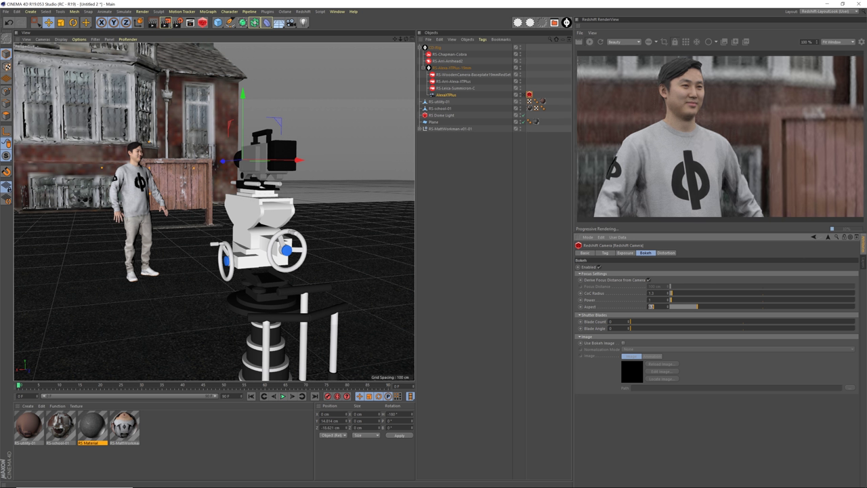
{"action": "type", "text": ".5"}
{"action": "key", "text": "Return"}
Enable exposure on the Redshift camera tag and try lower F-Stop Number and Film Speed values against the render
{"action": "left_click", "coordinate": [630, 254]}
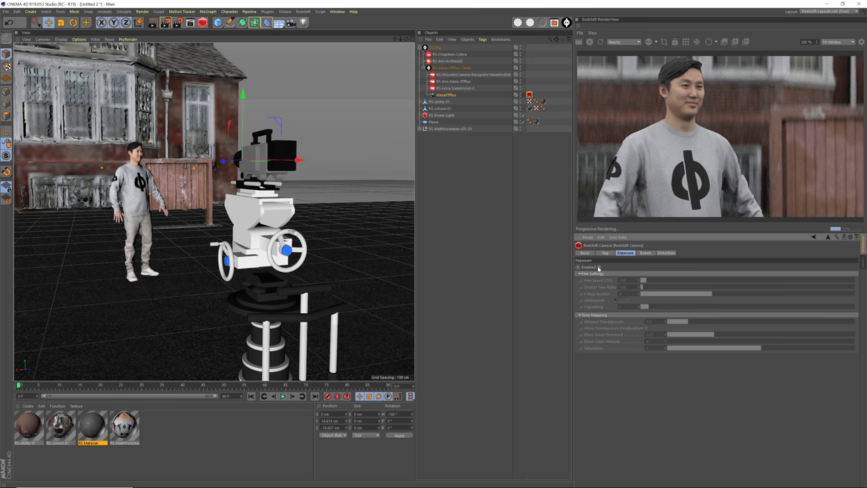
{"action": "left_click", "coordinate": [599, 268]}
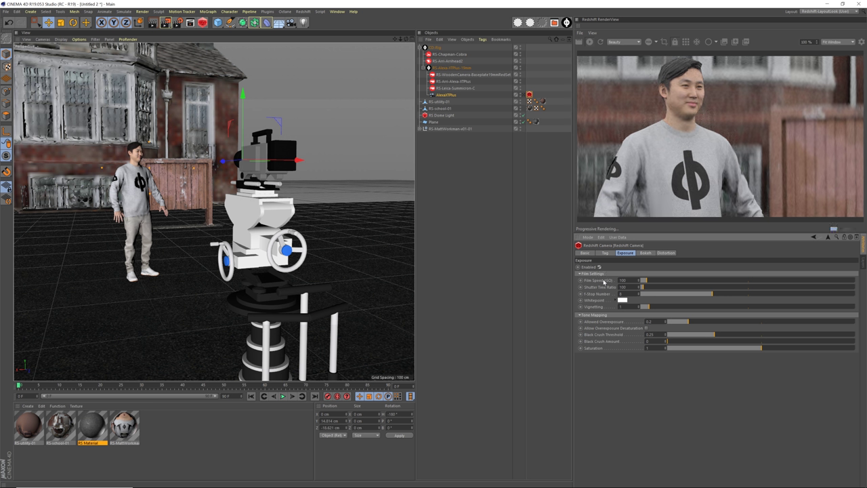
{"action": "left_click", "coordinate": [607, 280]}
{"action": "key", "text": "Return"}
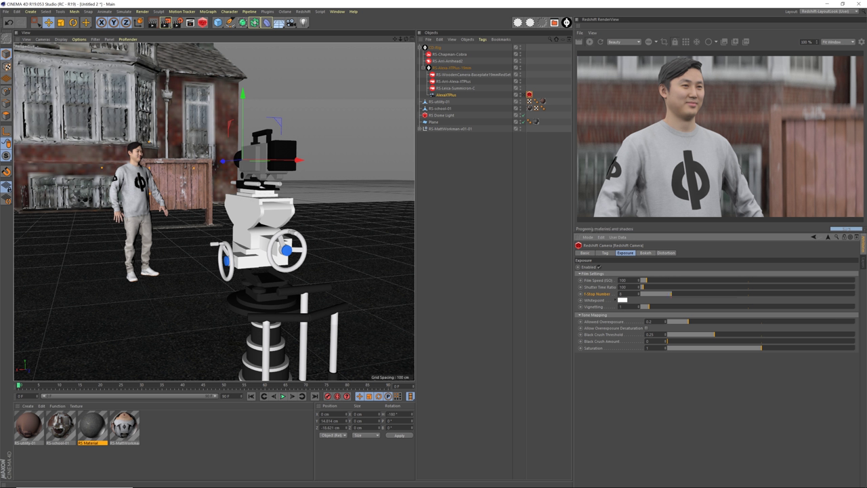
{"action": "type", "text": "4"}
{"action": "key", "text": "Return"}
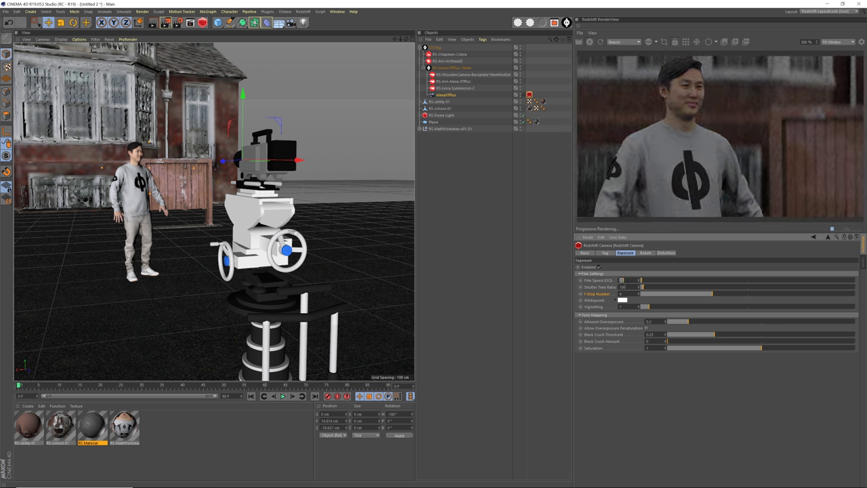
{"action": "key", "text": "Return"}
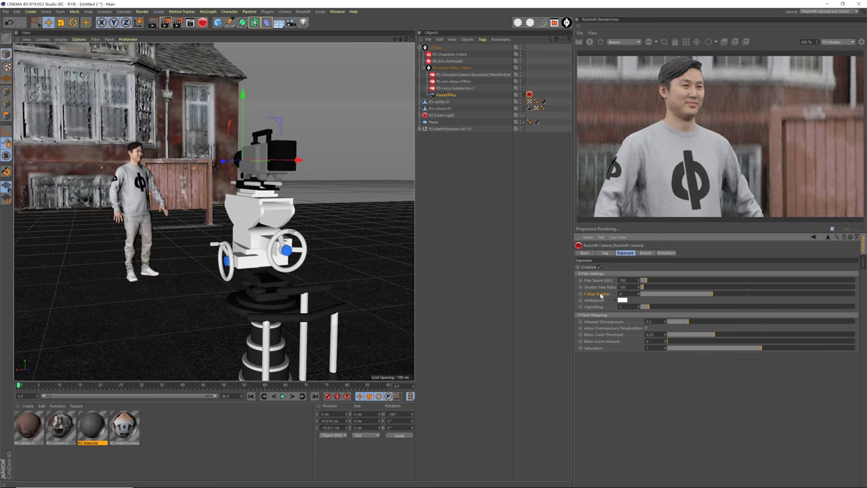
Compare the Redshift camera's bokeh and exposure settings and disable exposure again
{"action": "left_click", "coordinate": [646, 252]}
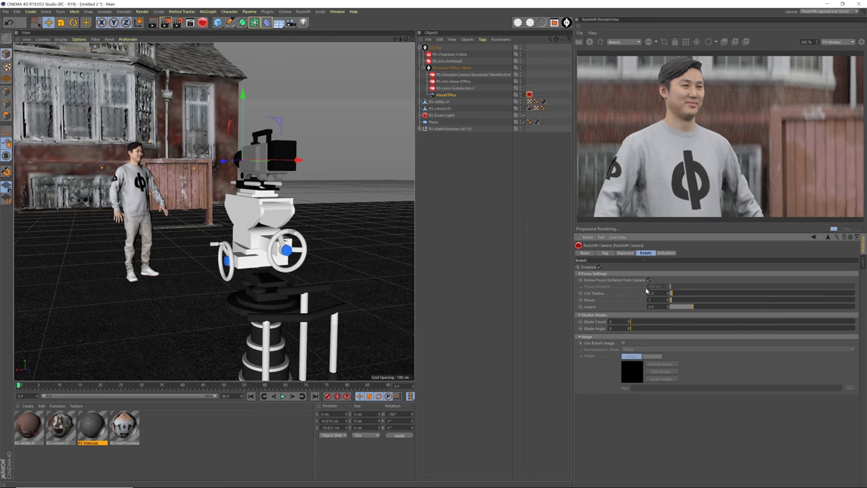
{"action": "left_click", "coordinate": [625, 253]}
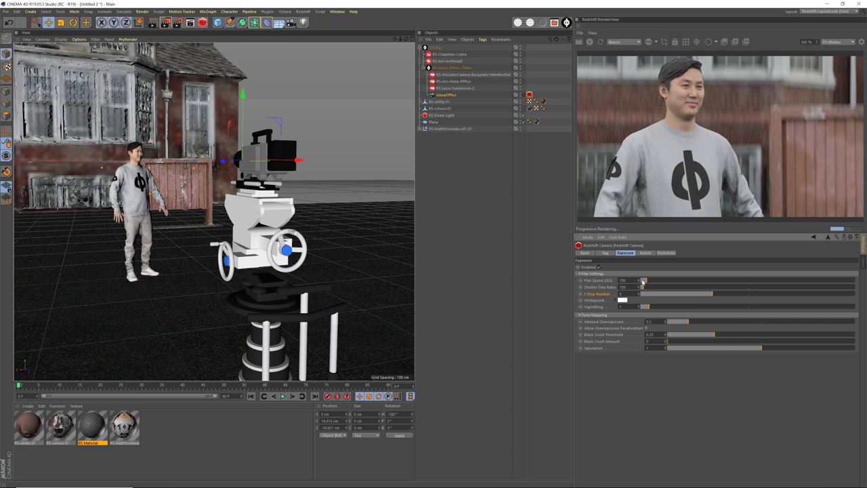
{"action": "left_click", "coordinate": [598, 267]}
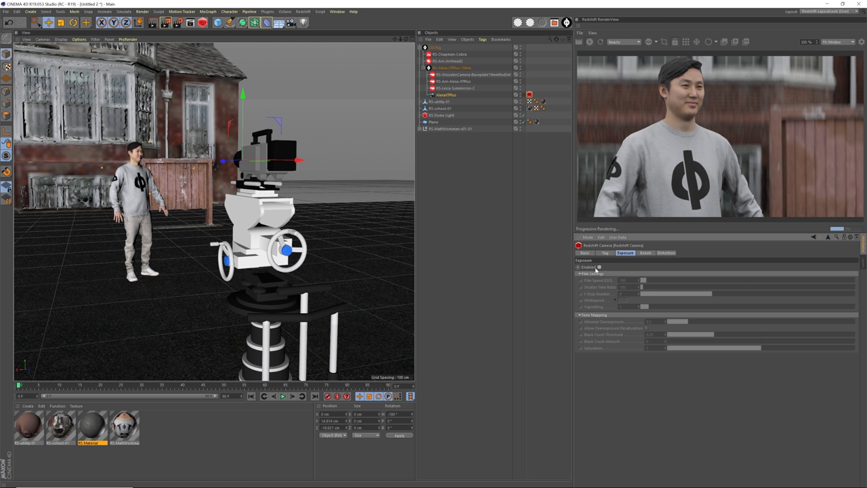
{"action": "left_click", "coordinate": [644, 253]}
Unlock the render view from the AlexaXTPlus camera and frame the whole set with building, character and dolly
{"action": "left_click_drag", "start_coordinate": [259, 224], "coordinate": [292, 230], "text": "alt"}
{"action": "right_click_drag", "start_coordinate": [291, 231], "coordinate": [254, 236], "text": "alt"}
{"action": "middle_click_drag", "start_coordinate": [254, 235], "coordinate": [308, 273], "text": "alt"}
{"action": "left_click_drag", "start_coordinate": [309, 273], "coordinate": [220, 267], "text": "alt"}
{"action": "left_click", "coordinate": [676, 42]}
{"action": "left_click_drag", "start_coordinate": [224, 261], "coordinate": [214, 212], "text": "alt"}
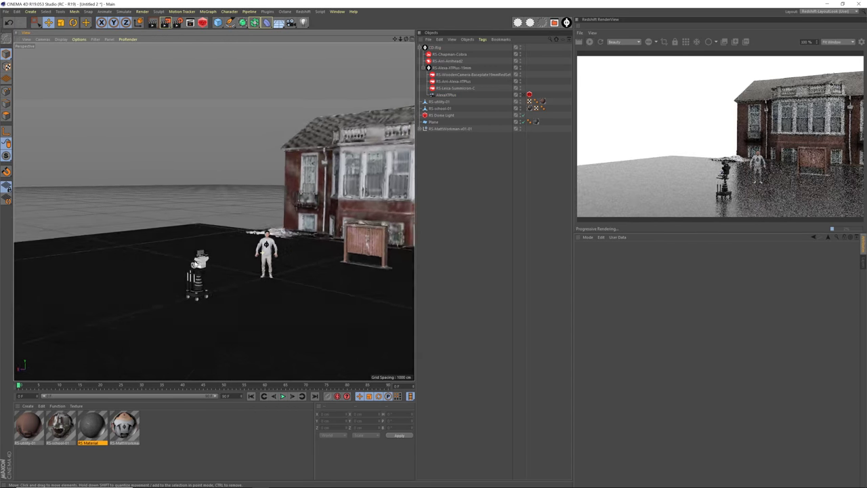
{"action": "left_click_drag", "start_coordinate": [260, 257], "coordinate": [291, 225], "text": "alt"}
Add the RS-Arri-SkyPanel-S120 light to the scene from the Redshift-CineDesigner content library
{"action": "key", "text": "shift+F8"}
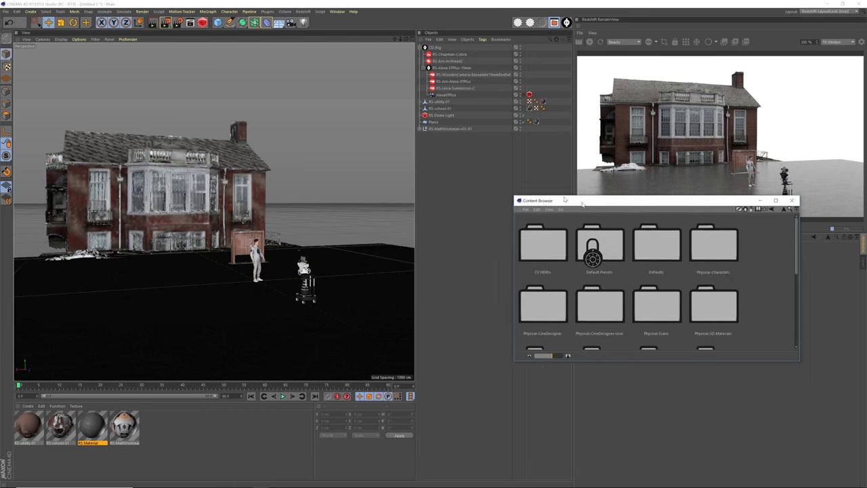
{"action": "left_click", "coordinate": [473, 188]}
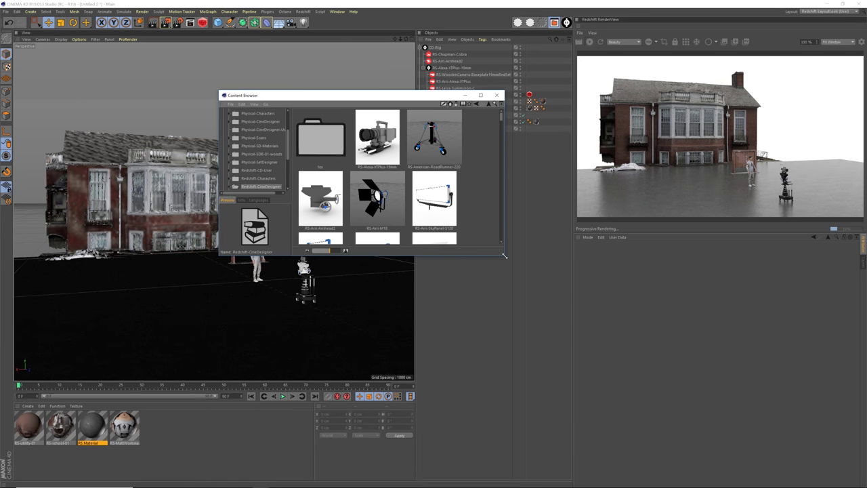
{"action": "left_click_drag", "start_coordinate": [504, 256], "coordinate": [604, 330]}
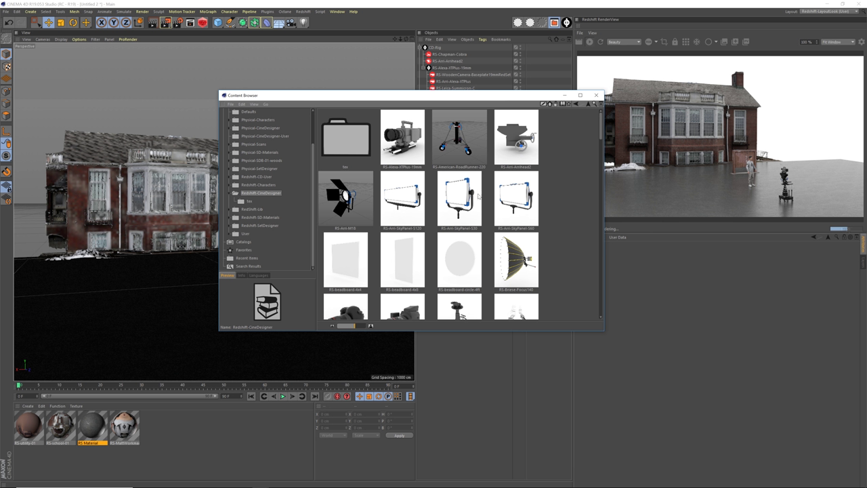
{"action": "double_click", "coordinate": [412, 194]}
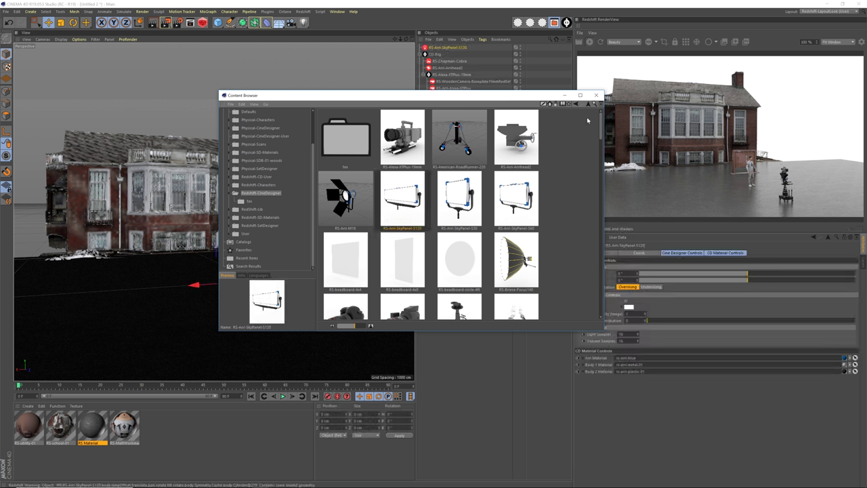
Set the SkyPanel's lamp orientation to Underslung and raise the light high above and behind the building
{"action": "left_click_drag", "start_coordinate": [269, 273], "coordinate": [339, 298], "text": "alt"}
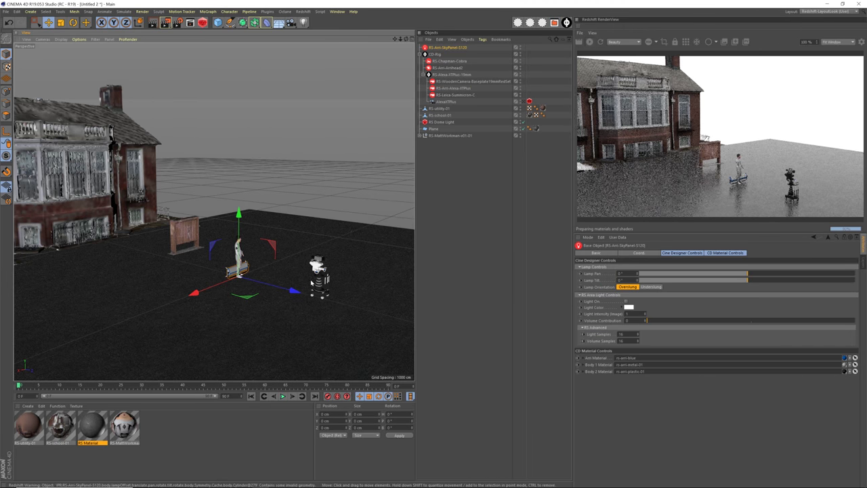
{"action": "left_click", "coordinate": [650, 287]}
{"action": "middle_click_drag", "start_coordinate": [256, 268], "coordinate": [353, 298], "text": "alt"}
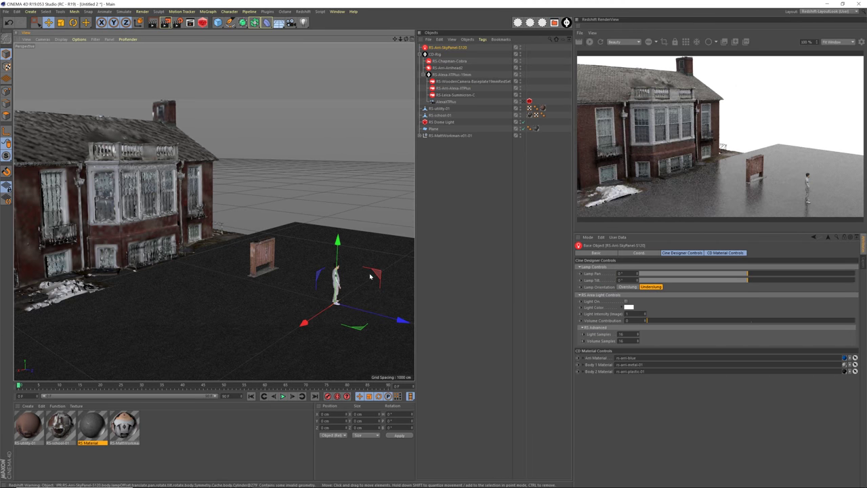
{"action": "left_click_drag", "start_coordinate": [369, 275], "coordinate": [210, 205]}
{"action": "scroll", "coordinate": [168, 64], "scroll_direction": "down", "scroll_amount": 2}
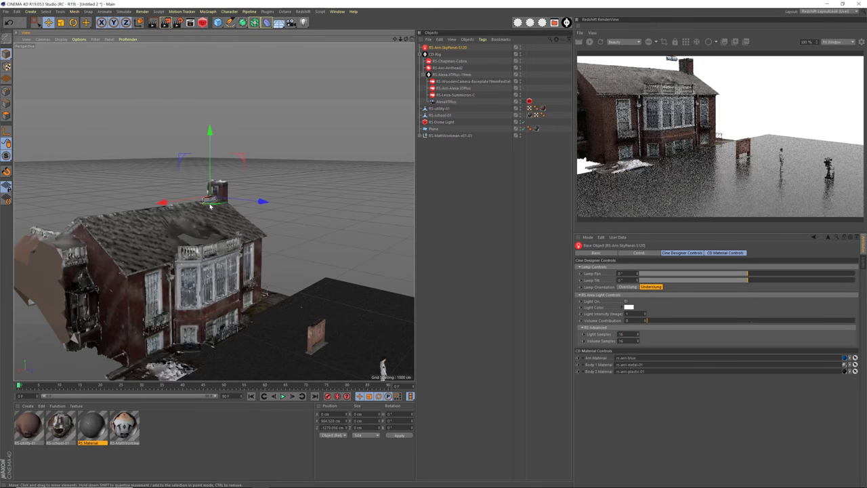
{"action": "scroll", "coordinate": [210, 205], "scroll_direction": "down", "scroll_amount": 3}
{"action": "middle_click_drag", "start_coordinate": [239, 191], "coordinate": [207, 181], "text": "alt"}
{"action": "left_click_drag", "start_coordinate": [207, 181], "coordinate": [156, 140]}
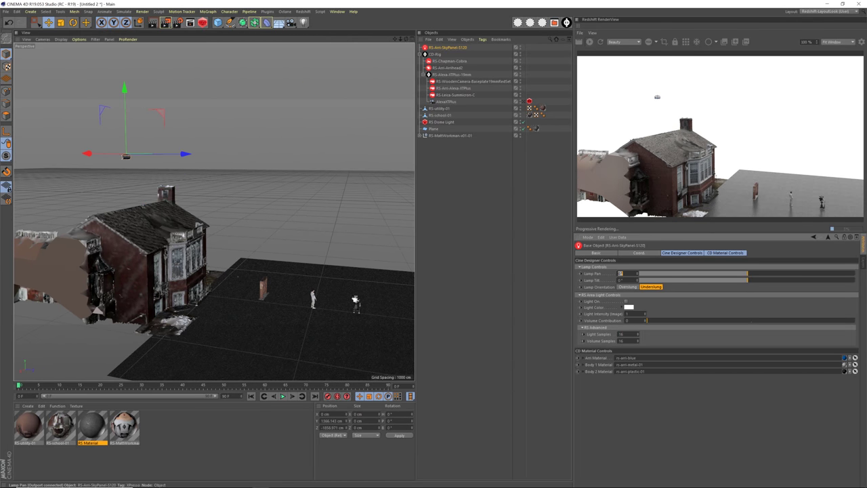
Set the SkyPanel's Lamp Pan to 180° and make it the only light by switching it on and disabling the RS Dome Light
{"action": "type", "text": "18"}
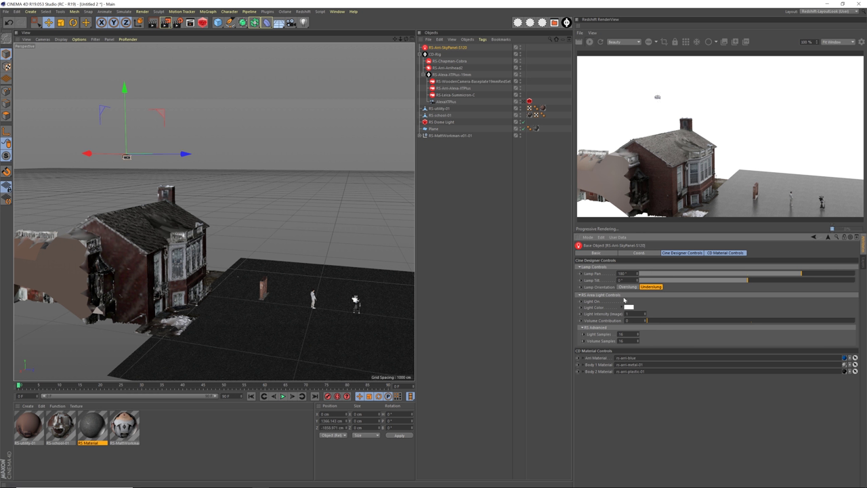
{"action": "left_click", "coordinate": [626, 301]}
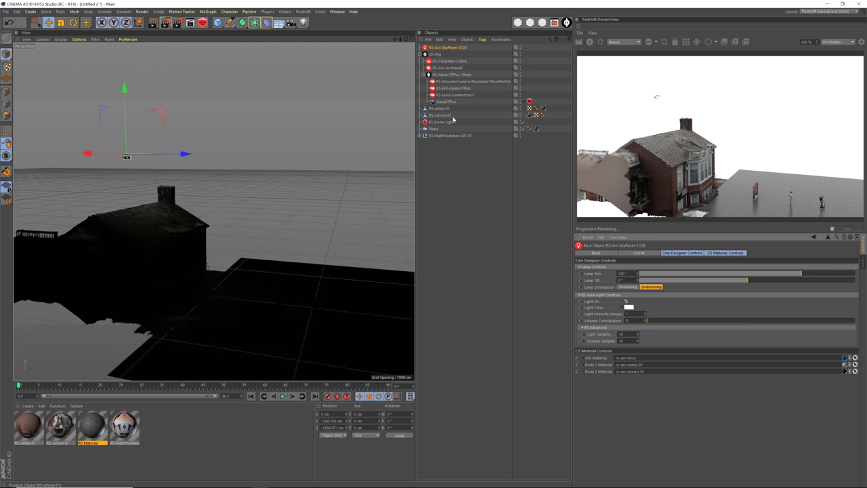
{"action": "left_click", "coordinate": [524, 122]}
{"action": "left_click_drag", "start_coordinate": [319, 287], "coordinate": [289, 280], "text": "alt"}
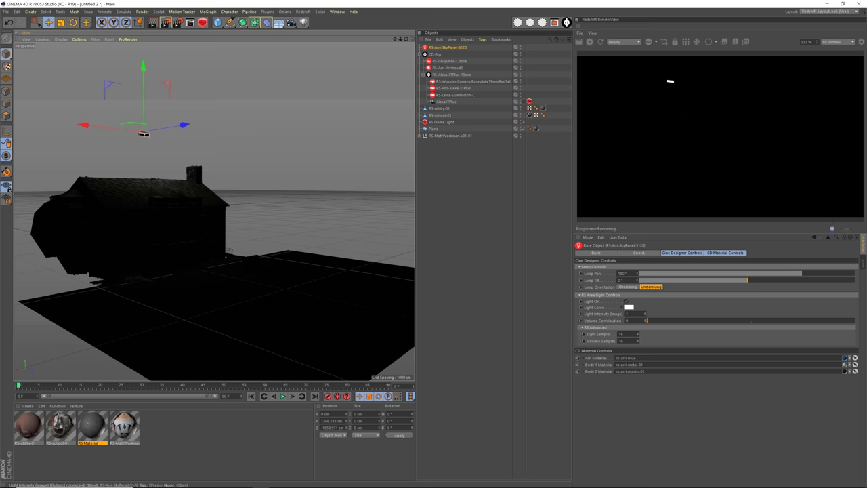
Test the SkyPanel's light intensity at 100 and 500, and settle on 1000
{"action": "left_click", "coordinate": [628, 314]}
{"action": "type", "text": "100"}
{"action": "key", "text": "Return"}
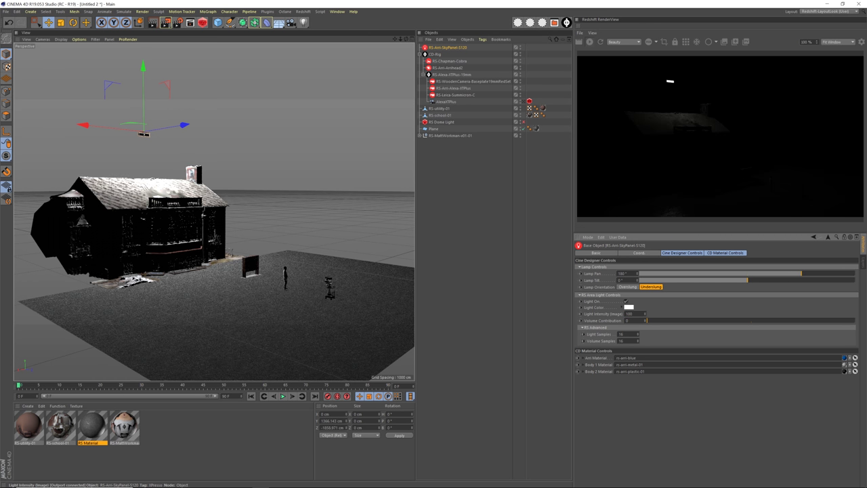
{"action": "double_click", "coordinate": [628, 314]}
{"action": "type", "text": "500"}
{"action": "key", "text": "Return"}
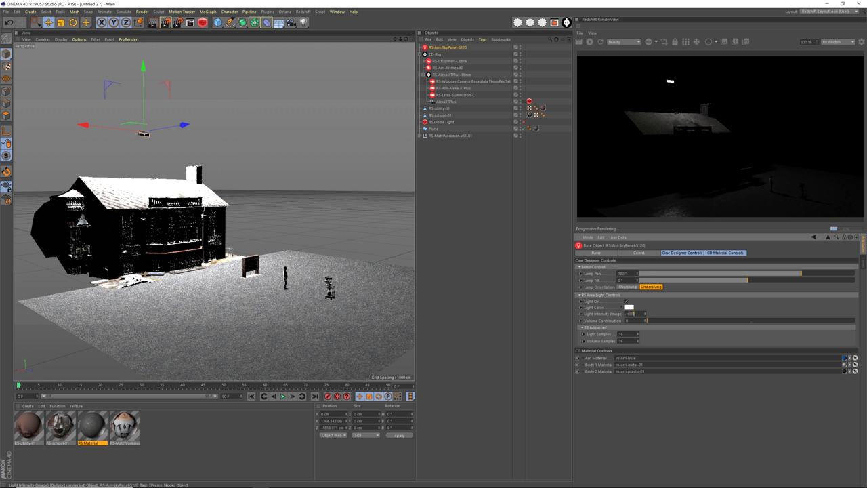
{"action": "key", "text": "Return"}
Move the SkyPanel slightly farther back and up behind the building and set its Lamp Tilt to about 27.6°
{"action": "left_click_drag", "start_coordinate": [359, 269], "coordinate": [308, 287], "text": "alt"}
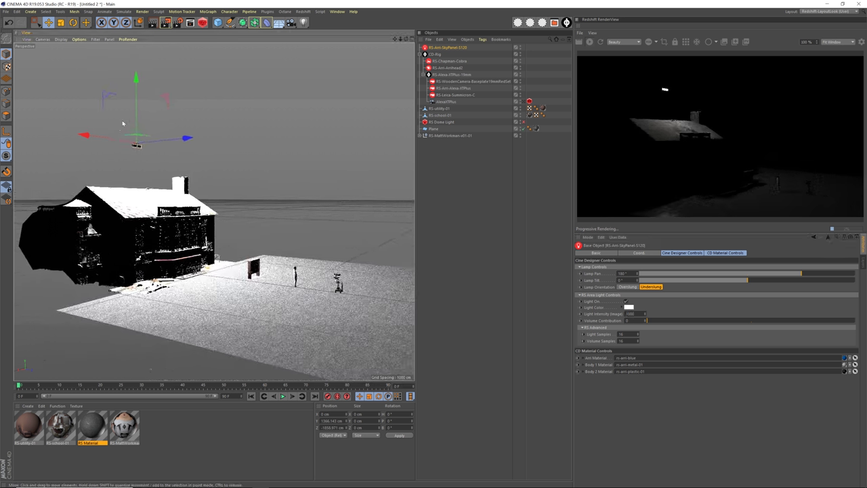
{"action": "mouse_move", "coordinate": [186, 138]}
{"action": "left_mouse_down"}
{"action": "mouse_move", "coordinate": [206, 141]}
{"action": "mouse_move", "coordinate": [179, 141]}
{"action": "left_mouse_up"}
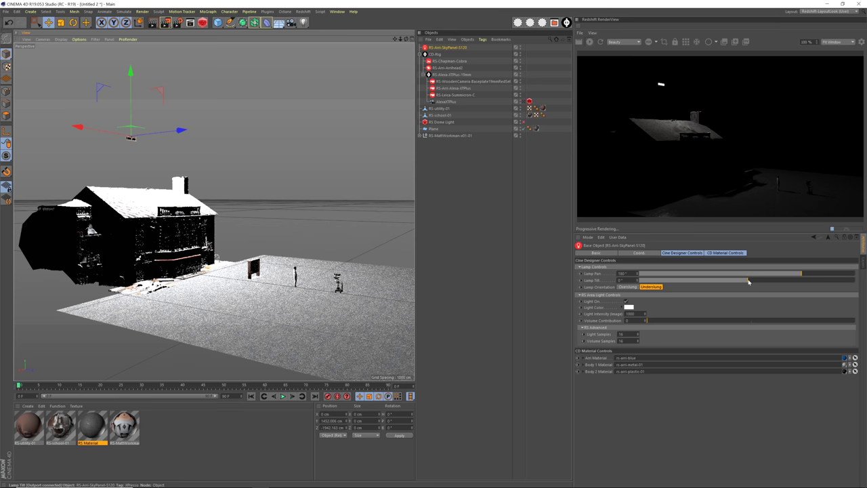
{"action": "left_click_drag", "start_coordinate": [749, 281], "coordinate": [765, 281]}
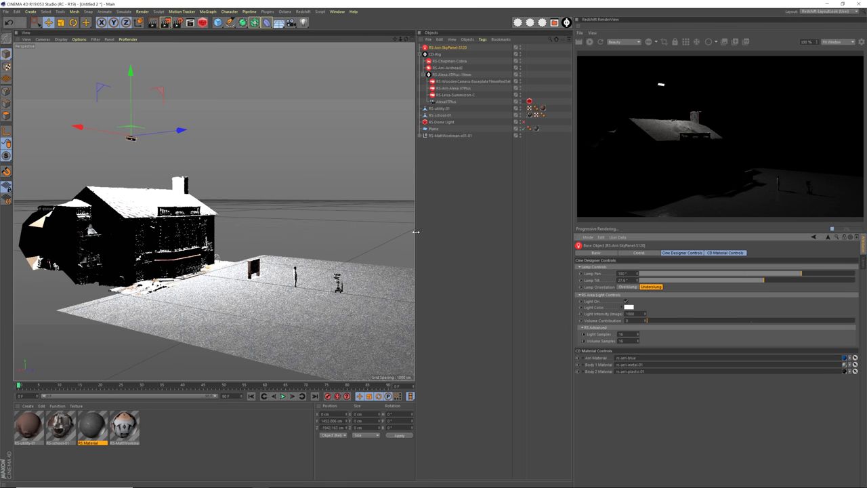
Add a Redshift Environment object to the scene and show its volume scattering settings
{"action": "left_click", "coordinate": [303, 11]}
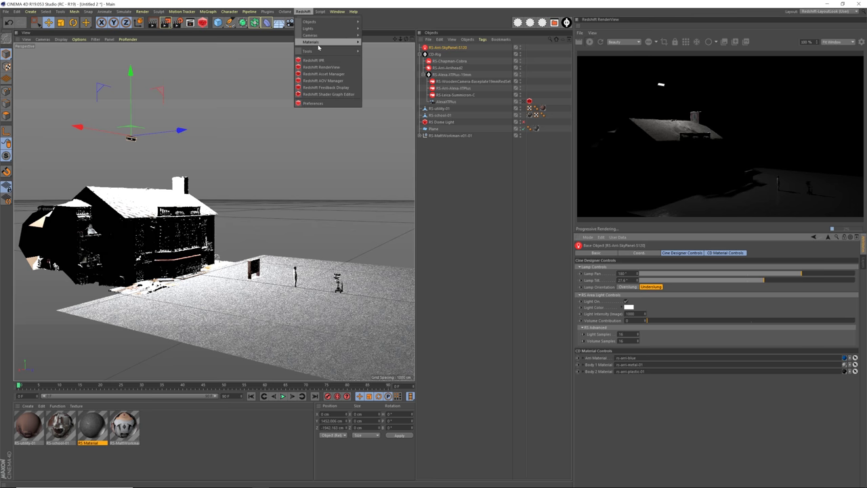
{"action": "mouse_move", "coordinate": [343, 25]}
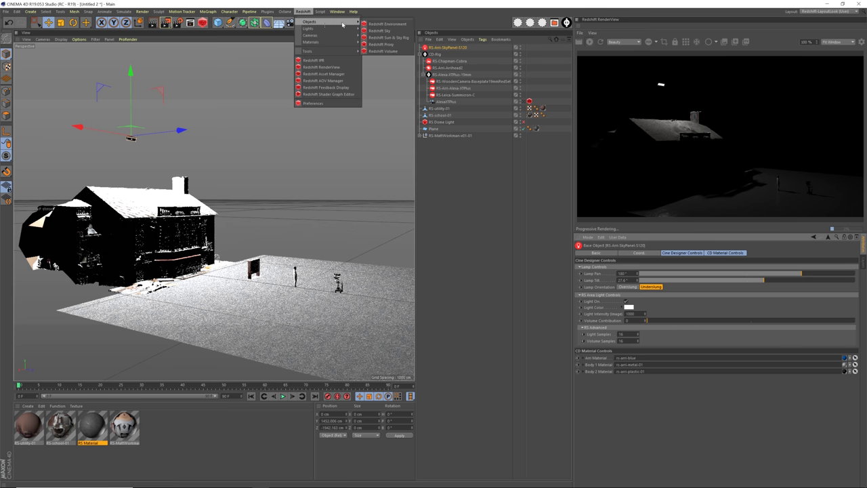
{"action": "left_click", "coordinate": [375, 24]}
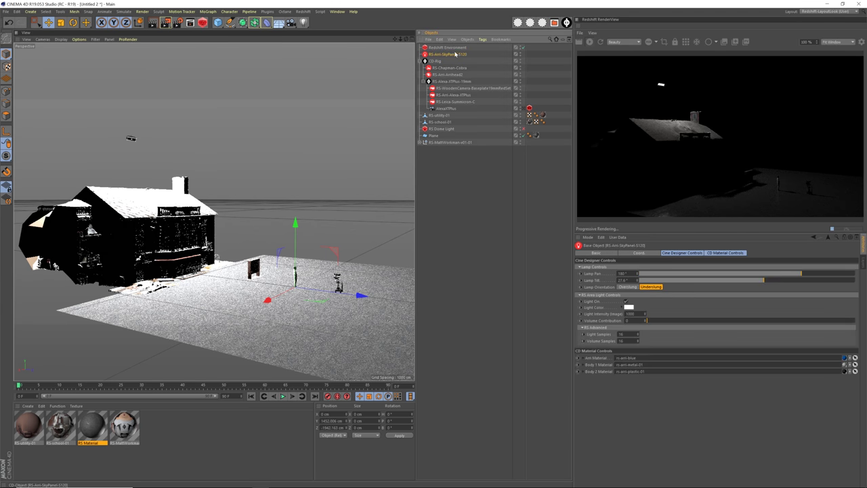
{"action": "left_click", "coordinate": [613, 279]}
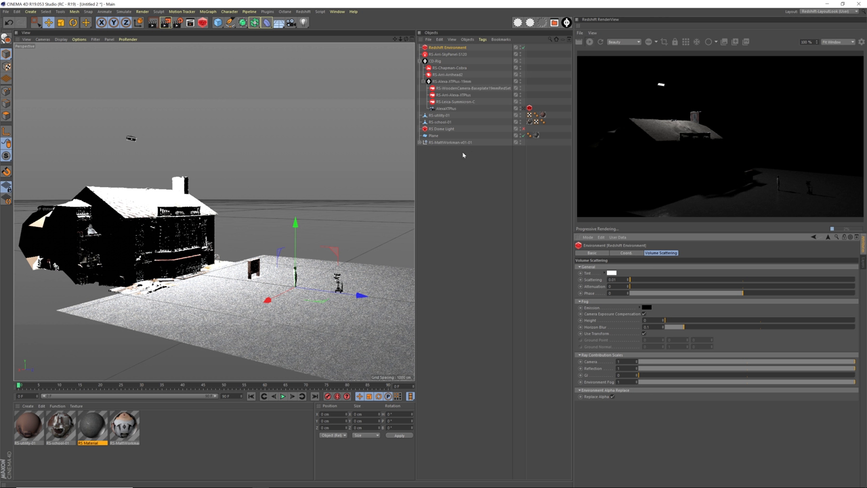
Set the SkyPanel's Volume Contribution to 0.01 in its Cine Designer controls
{"action": "left_click", "coordinate": [437, 54]}
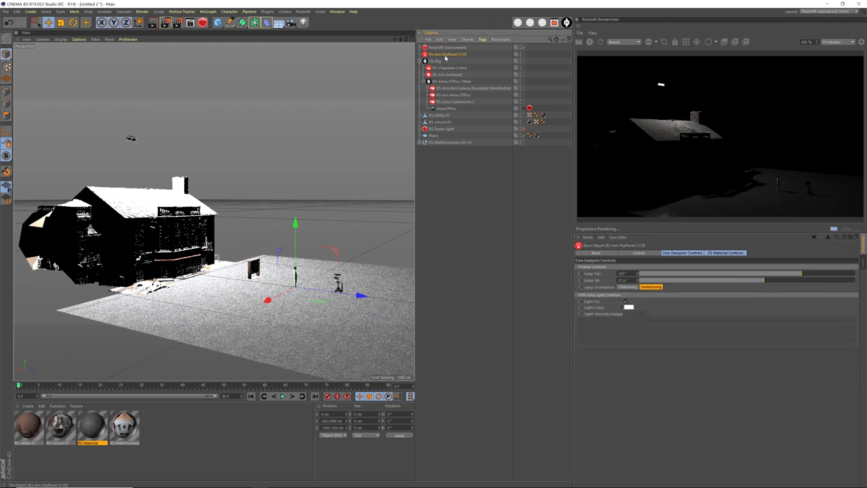
{"action": "left_click", "coordinate": [683, 253]}
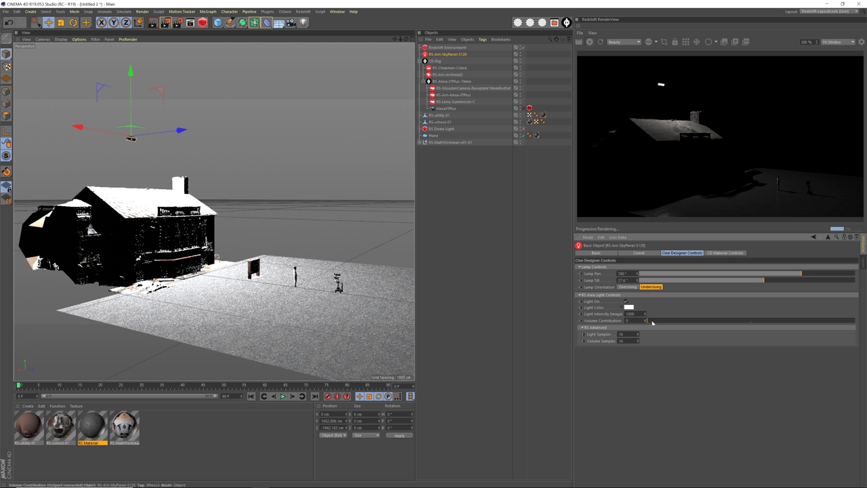
{"action": "mouse_move", "coordinate": [648, 322]}
{"action": "left_mouse_down"}
{"action": "mouse_move", "coordinate": [763, 327]}
{"action": "mouse_move", "coordinate": [650, 325]}
{"action": "left_mouse_up"}
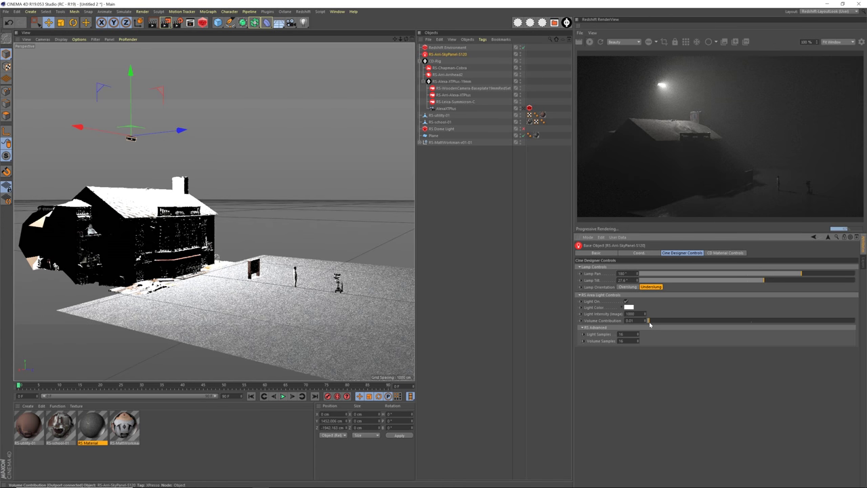
Rotate the school building 90° and shift it about 1500 cm along the X axis to form one side of the courtyard
{"action": "left_click_drag", "start_coordinate": [362, 299], "coordinate": [287, 273], "text": "alt"}
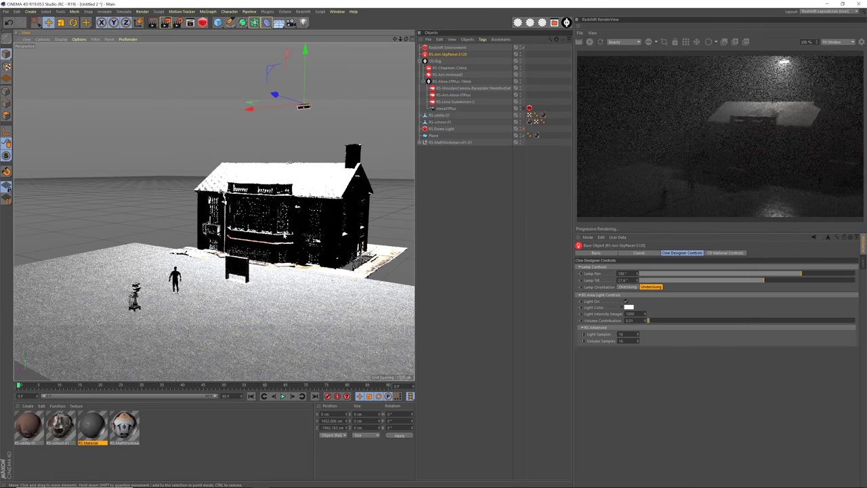
{"action": "left_click", "coordinate": [275, 238]}
{"action": "left_click_drag", "start_coordinate": [275, 237], "coordinate": [250, 266], "text": "alt"}
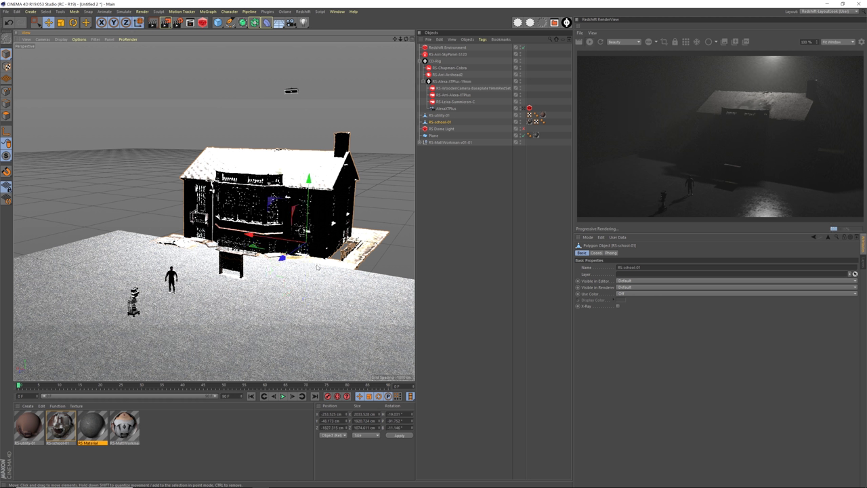
{"action": "key", "text": "r"}
{"action": "left_click_drag", "start_coordinate": [298, 255], "coordinate": [337, 259]}
{"action": "key", "text": "e"}
{"action": "left_click_drag", "start_coordinate": [249, 235], "coordinate": [138, 220]}
{"action": "left_click_drag", "start_coordinate": [203, 231], "coordinate": [175, 236], "text": "alt"}
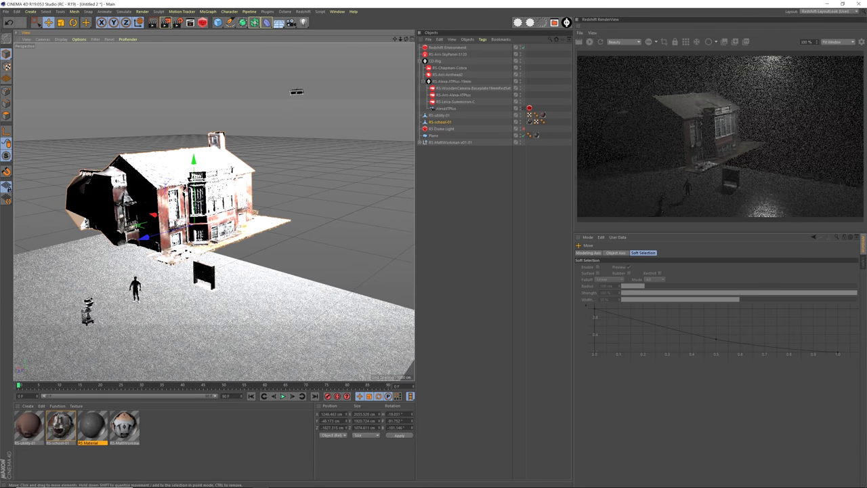
Create an instance of the school building, move it to about X -254, Z -2911 cm and rotate it 80° as the adjoining wing
{"action": "left_click_drag", "start_coordinate": [257, 25], "coordinate": [383, 45]}
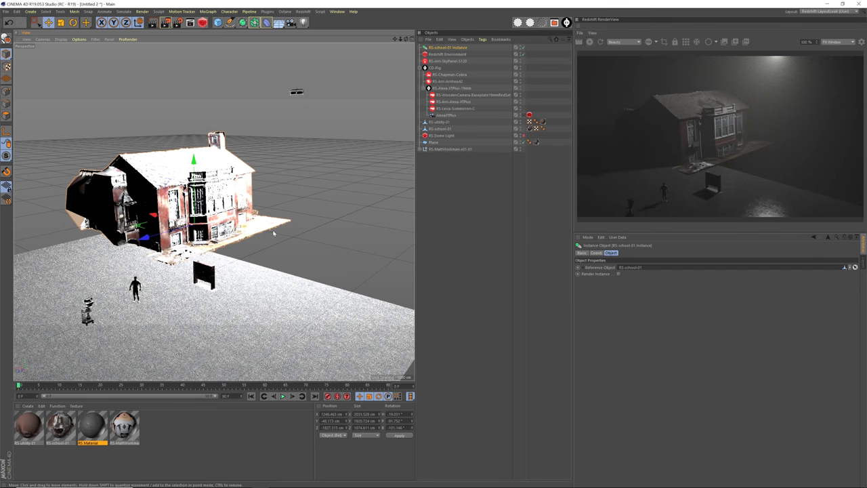
{"action": "left_click_drag", "start_coordinate": [274, 234], "coordinate": [173, 246], "text": "alt"}
{"action": "left_click_drag", "start_coordinate": [108, 222], "coordinate": [226, 213]}
{"action": "key", "text": "r"}
{"action": "left_click_drag", "start_coordinate": [290, 226], "coordinate": [214, 222], "text": "shift"}
{"action": "key", "text": "e"}
{"action": "left_click_drag", "start_coordinate": [254, 177], "coordinate": [274, 224], "text": "alt"}
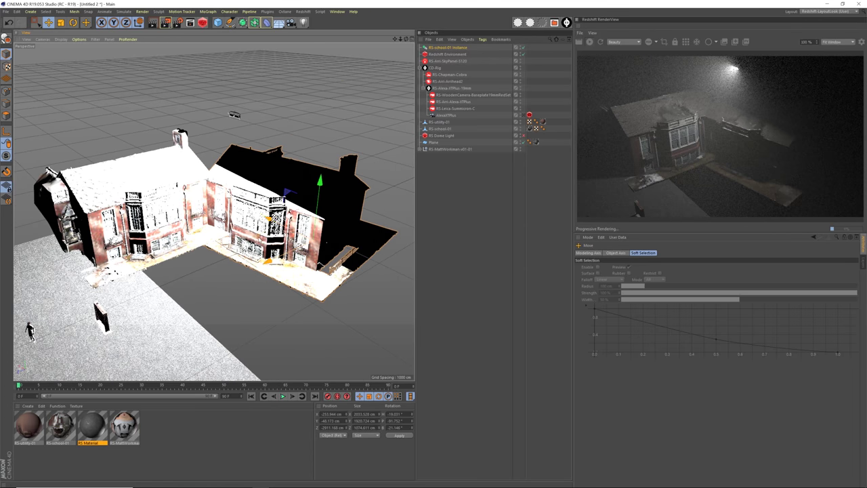
Extend the ground plane so it fills the courtyard between the school building and its instance
{"action": "left_click", "coordinate": [142, 334]}
{"action": "middle_click_drag", "start_coordinate": [142, 334], "coordinate": [212, 255], "text": "alt"}
{"action": "right_click_drag", "start_coordinate": [211, 254], "coordinate": [178, 252], "text": "alt"}
{"action": "left_click_drag", "start_coordinate": [178, 252], "coordinate": [24, 238], "text": "alt"}
{"action": "left_click_drag", "start_coordinate": [136, 229], "coordinate": [271, 218]}
View the courtyard from low behind the camera rig, examining how the character, board and both buildings look in the foggy render
{"action": "right_click_drag", "start_coordinate": [145, 249], "coordinate": [271, 249], "text": "alt"}
{"action": "middle_click_drag", "start_coordinate": [203, 189], "coordinate": [204, 268], "text": "alt"}
{"action": "left_click_drag", "start_coordinate": [160, 234], "coordinate": [189, 194], "text": "alt"}
{"action": "right_click_drag", "start_coordinate": [188, 194], "coordinate": [156, 196], "text": "alt"}
{"action": "left_click_drag", "start_coordinate": [155, 197], "coordinate": [204, 183], "text": "alt"}
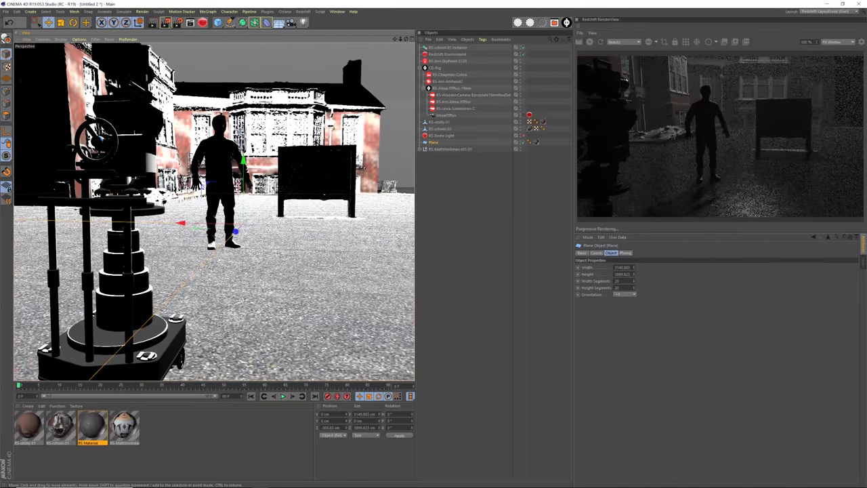
{"action": "right_click_drag", "start_coordinate": [204, 183], "coordinate": [183, 178], "text": "alt"}
{"action": "left_click_drag", "start_coordinate": [183, 177], "coordinate": [219, 191], "text": "alt"}
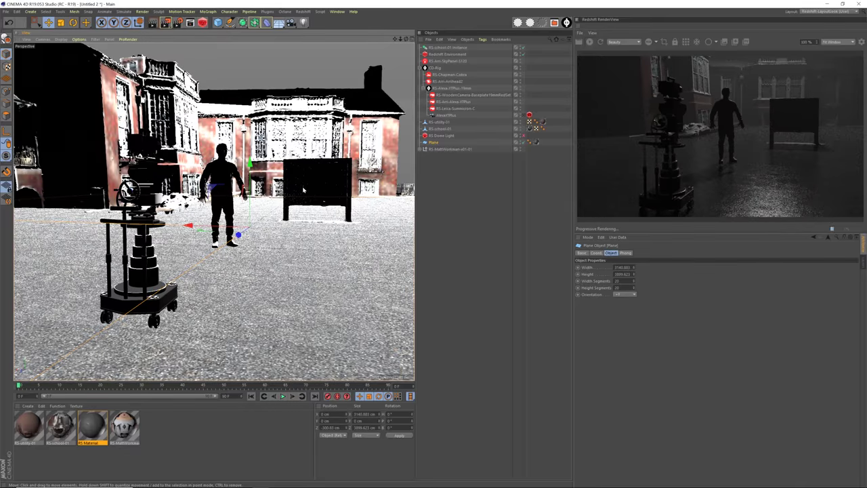
{"action": "middle_click_drag", "start_coordinate": [303, 187], "coordinate": [286, 203], "text": "alt"}
{"action": "mouse_move", "coordinate": [286, 203]}
{"action": "right_mouse_down", "text": "alt"}
{"action": "mouse_move", "coordinate": [253, 214]}
{"action": "mouse_move", "coordinate": [282, 208]}
{"action": "right_mouse_up", "text": "alt"}
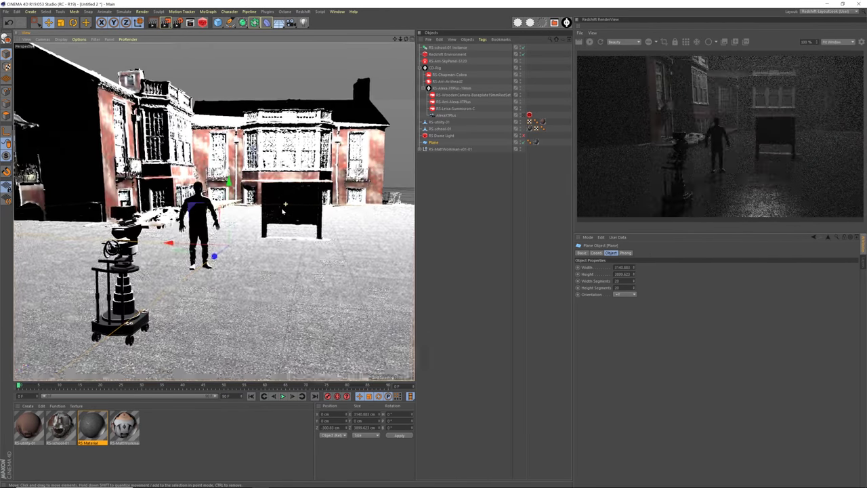
{"action": "left_click_drag", "start_coordinate": [283, 211], "coordinate": [327, 199], "text": "alt"}
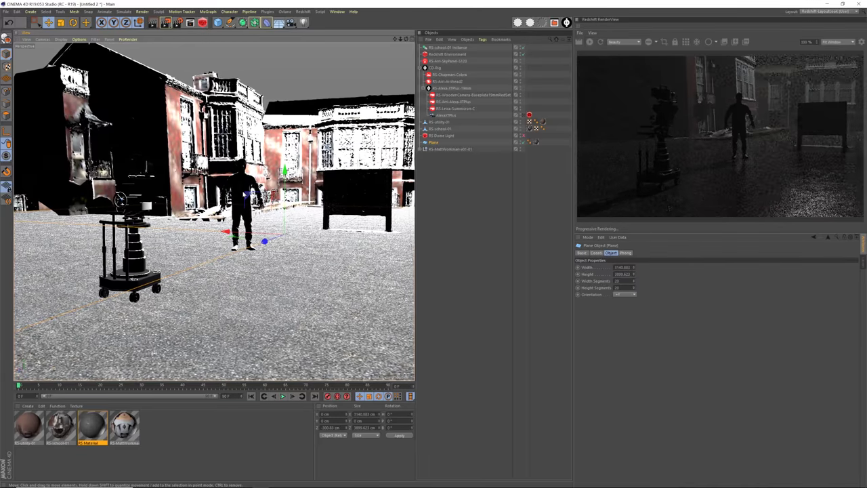
{"action": "left_click_drag", "start_coordinate": [244, 193], "coordinate": [246, 194], "text": "alt"}
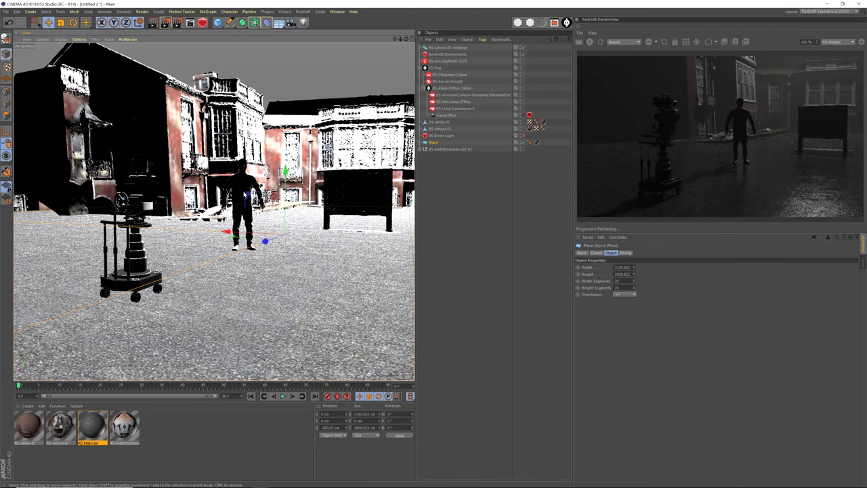
Give the SkyPanel an orange light color of about H 31°, S 55%, V 100% and set its Volume Contribution to 0.07
{"action": "left_click", "coordinate": [444, 62]}
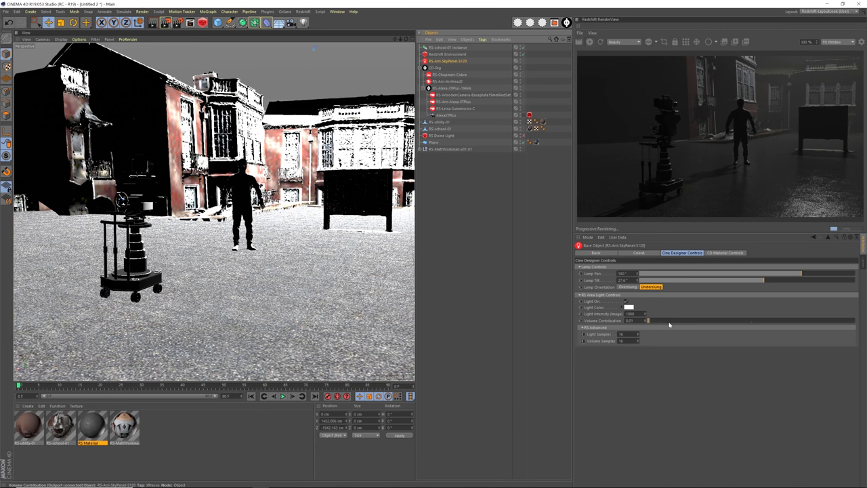
{"action": "left_click", "coordinate": [626, 307]}
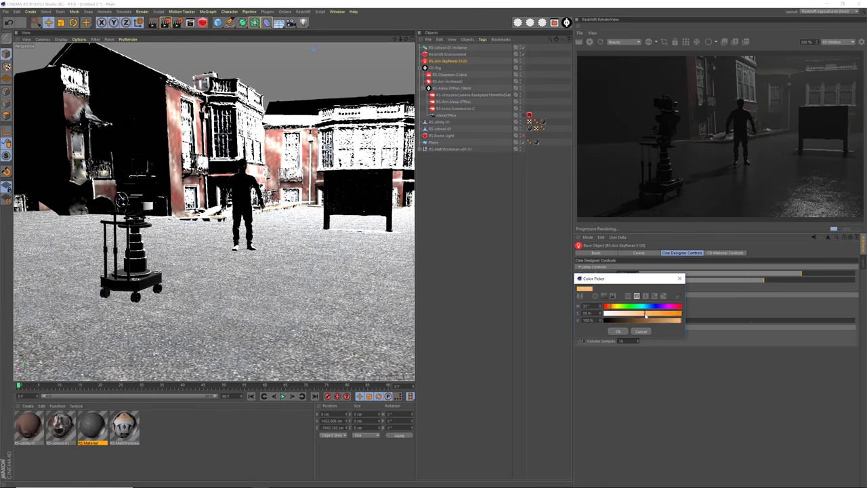
{"action": "left_click", "coordinate": [617, 330]}
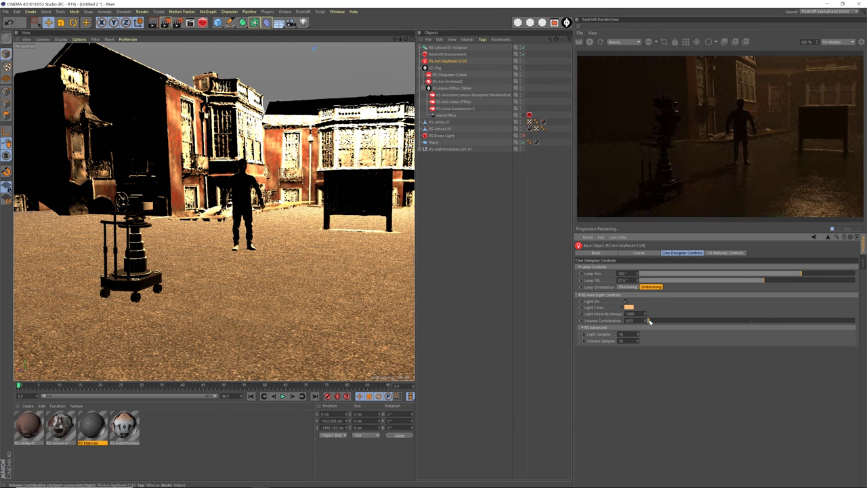
{"action": "left_click_drag", "start_coordinate": [652, 322], "coordinate": [661, 323]}
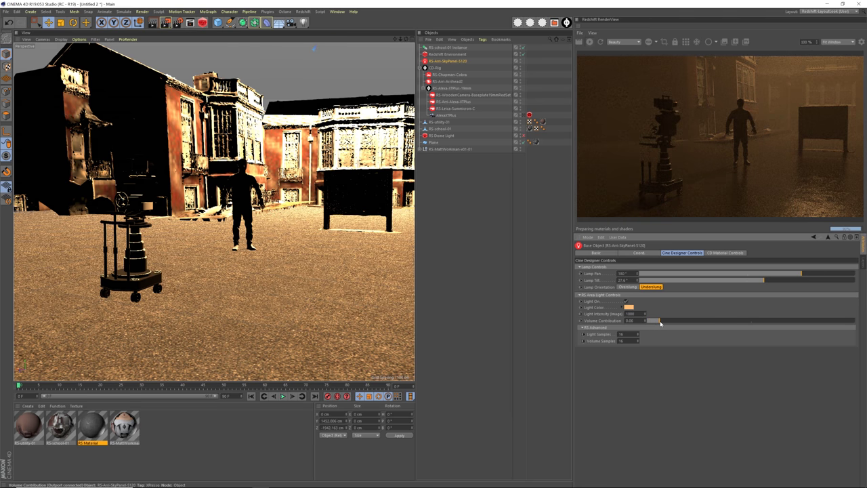
{"action": "left_click", "coordinate": [662, 323]}
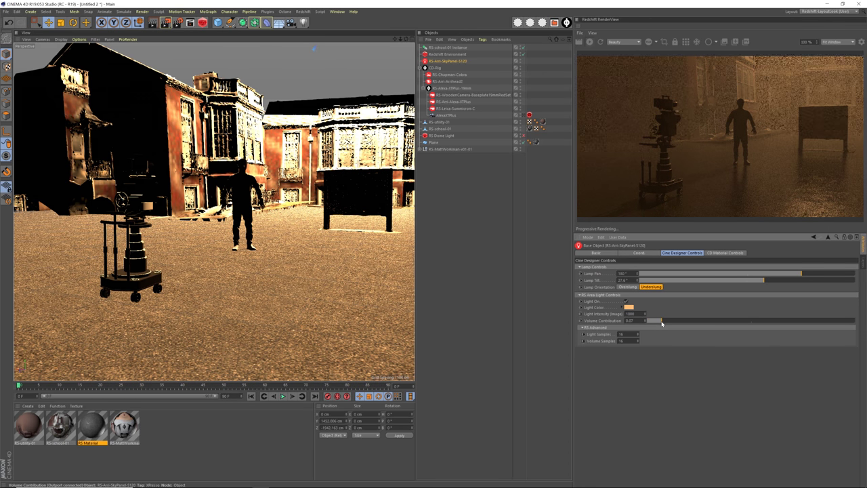
{"action": "mouse_move", "coordinate": [323, 257]}
{"action": "left_mouse_down", "text": "alt"}
{"action": "mouse_move", "coordinate": [308, 258]}
{"action": "mouse_move", "coordinate": [355, 258]}
{"action": "mouse_move", "coordinate": [330, 257]}
{"action": "left_mouse_up", "text": "alt"}
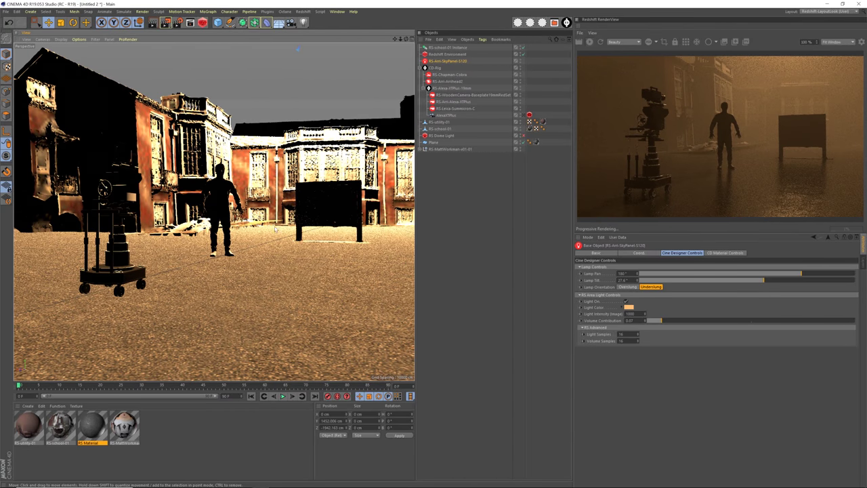
Set Redshift's Primary GI Engine to Brute Force and its Secondary GI Engine to Irradiance Point Cloud in the render settings
{"action": "left_click", "coordinate": [177, 23]}
{"action": "left_click_drag", "start_coordinate": [267, 82], "coordinate": [326, 90]}
{"action": "left_click", "coordinate": [181, 128]}
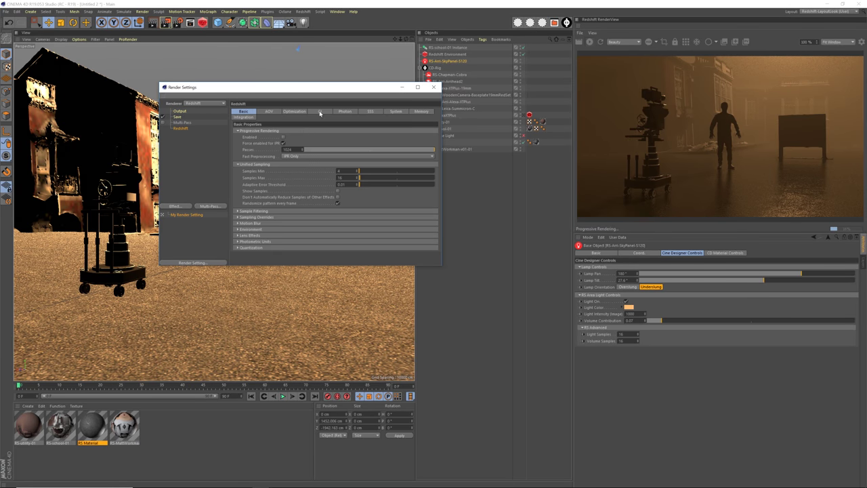
{"action": "left_click", "coordinate": [320, 112]}
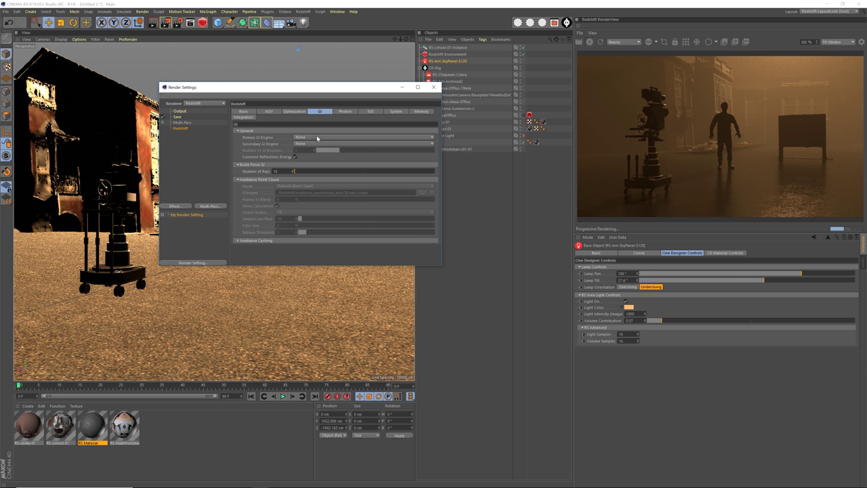
{"action": "left_click", "coordinate": [318, 138]}
{"action": "left_click", "coordinate": [314, 163]}
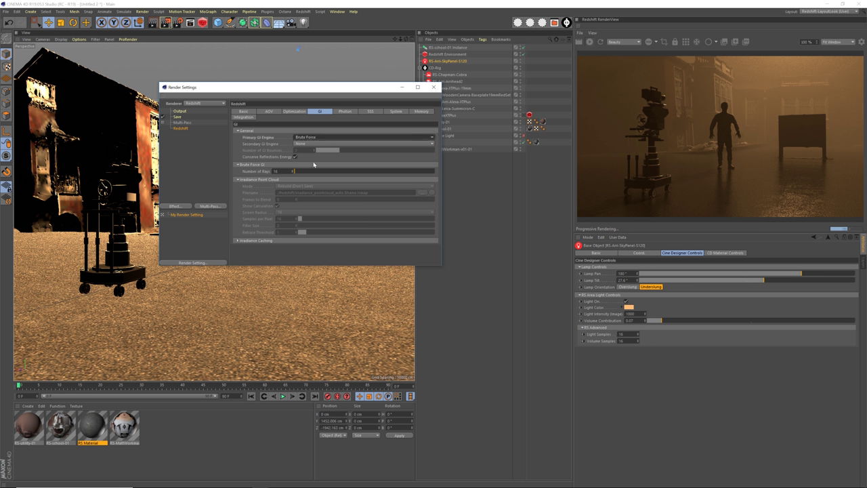
{"action": "left_click", "coordinate": [318, 144]}
{"action": "left_click", "coordinate": [321, 157]}
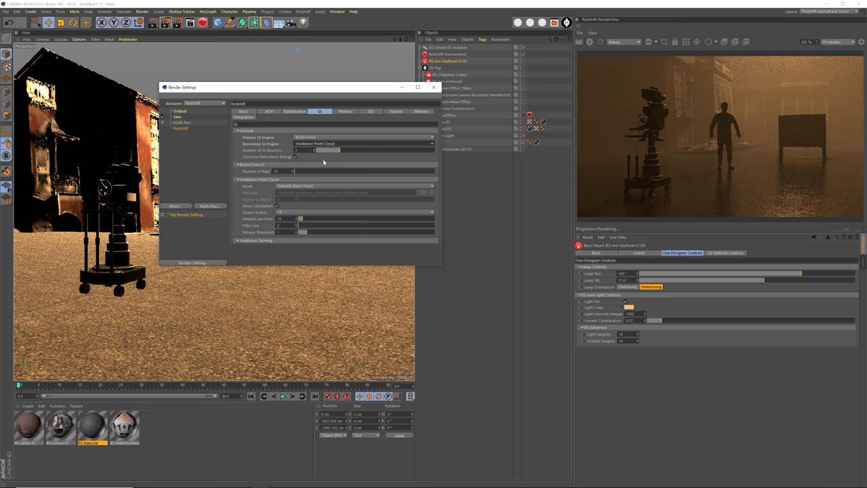
{"action": "left_click", "coordinate": [433, 87]}
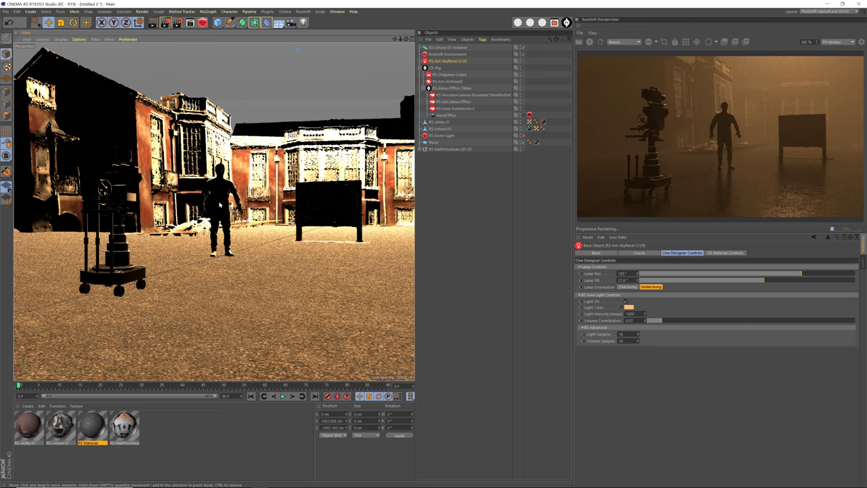
Examine the light and global illumination on the character up close from behind and above
{"action": "scroll", "coordinate": [218, 193], "scroll_direction": "up", "scroll_amount": 4}
{"action": "mouse_move", "coordinate": [206, 198]}
{"action": "left_mouse_down", "text": "alt"}
{"action": "mouse_move", "coordinate": [193, 197]}
{"action": "mouse_move", "coordinate": [260, 204]}
{"action": "mouse_move", "coordinate": [218, 192]}
{"action": "left_mouse_up", "text": "alt"}
{"action": "right_click_drag", "start_coordinate": [221, 167], "coordinate": [319, 177], "text": "alt"}
{"action": "left_click_drag", "start_coordinate": [319, 177], "coordinate": [260, 217], "text": "alt"}
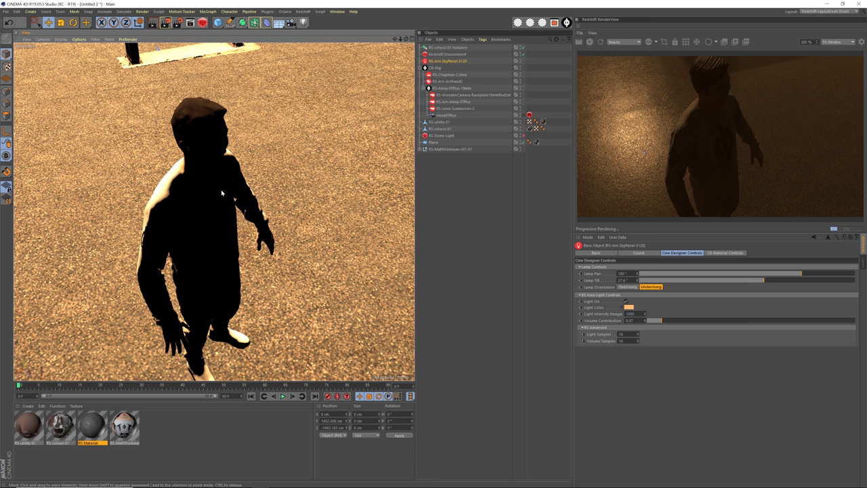
{"action": "middle_click_drag", "start_coordinate": [221, 193], "coordinate": [280, 191], "text": "alt"}
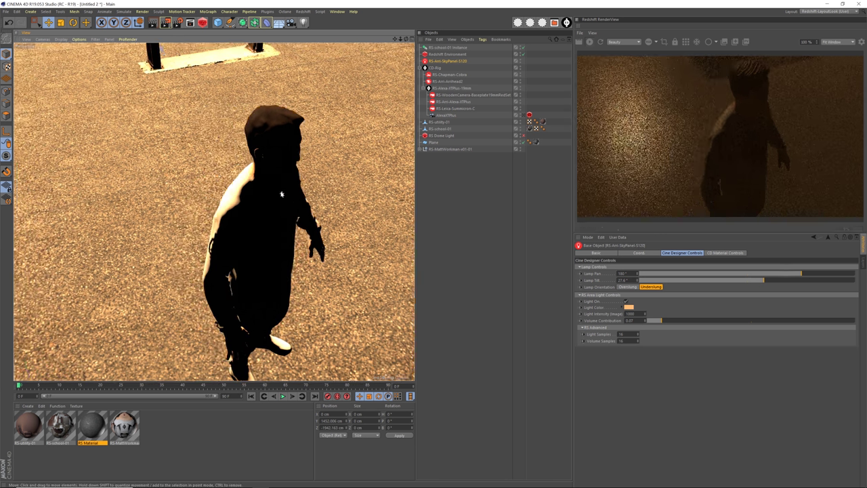
{"action": "left_click_drag", "start_coordinate": [281, 191], "coordinate": [275, 186], "text": "alt"}
{"action": "middle_click_drag", "start_coordinate": [275, 186], "coordinate": [279, 198], "text": "alt"}
{"action": "left_click_drag", "start_coordinate": [280, 199], "coordinate": [280, 199], "text": "alt"}
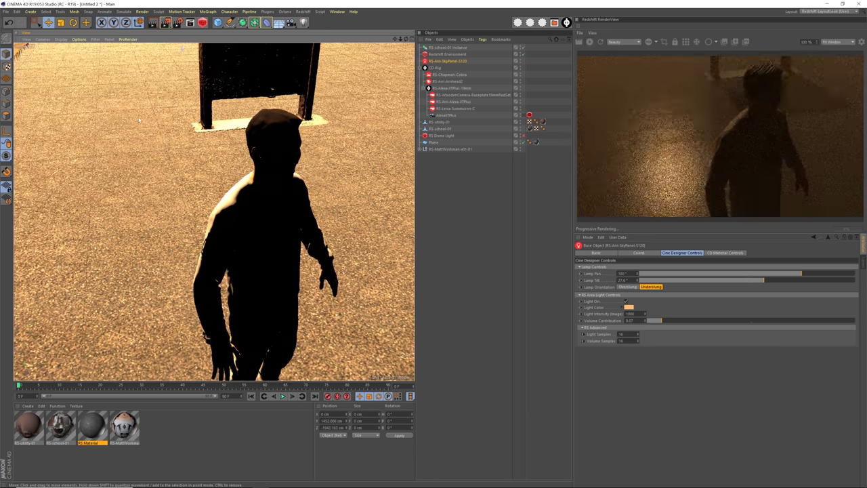
Look through the Alexa camera in the viewport and render its framing to the Picture Viewer
{"action": "left_click", "coordinate": [42, 39]}
{"action": "left_click", "coordinate": [115, 68]}
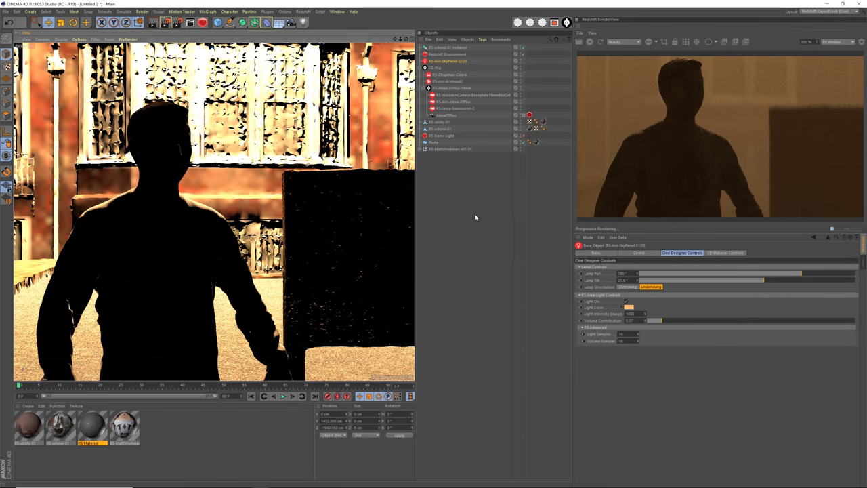
{"action": "left_click", "coordinate": [589, 42]}
{"action": "key", "text": "shift+r"}
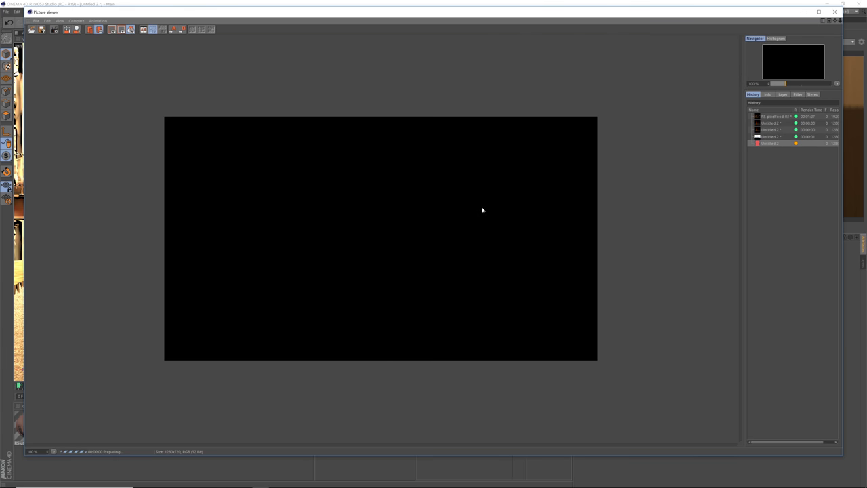
{"action": "left_click_drag", "start_coordinate": [688, 133], "coordinate": [701, 184]}
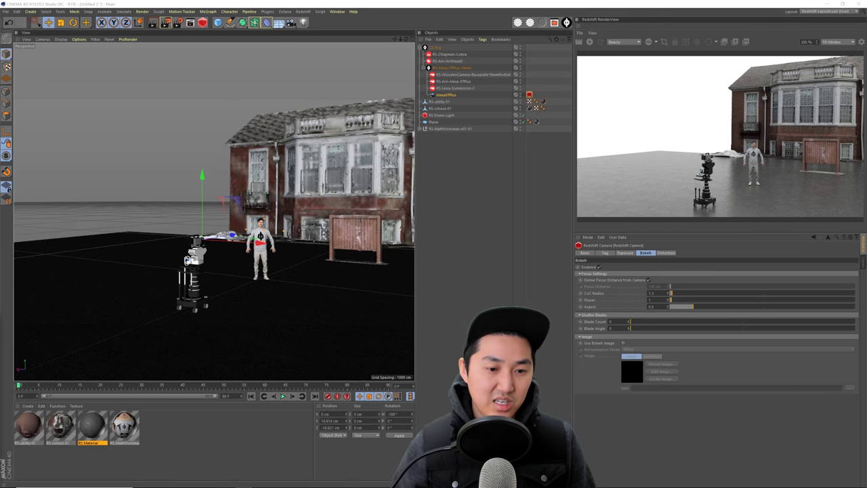
{"action": "middle_click_drag", "start_coordinate": [345, 251], "coordinate": [300, 263], "text": "alt"}
{"action": "mouse_move", "coordinate": [300, 263]}
{"action": "left_mouse_down", "text": "alt"}
{"action": "mouse_move", "coordinate": [340, 254]}
{"action": "mouse_move", "coordinate": [298, 252]}
{"action": "left_mouse_up", "text": "alt"}
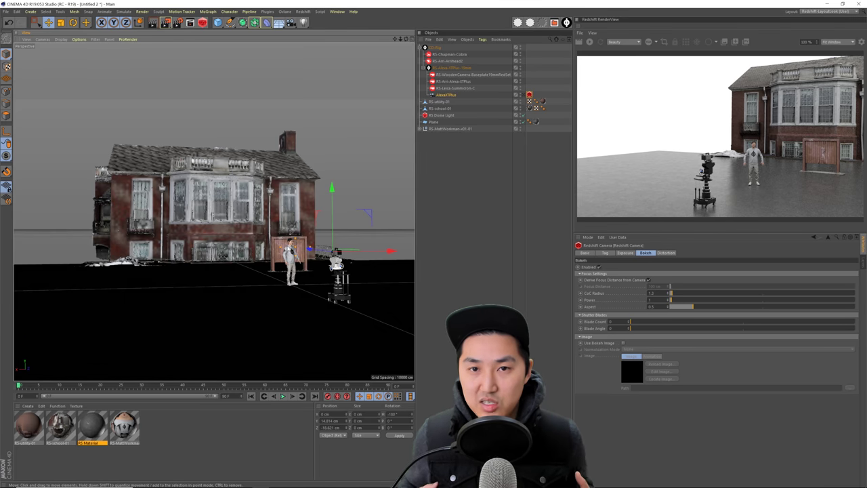